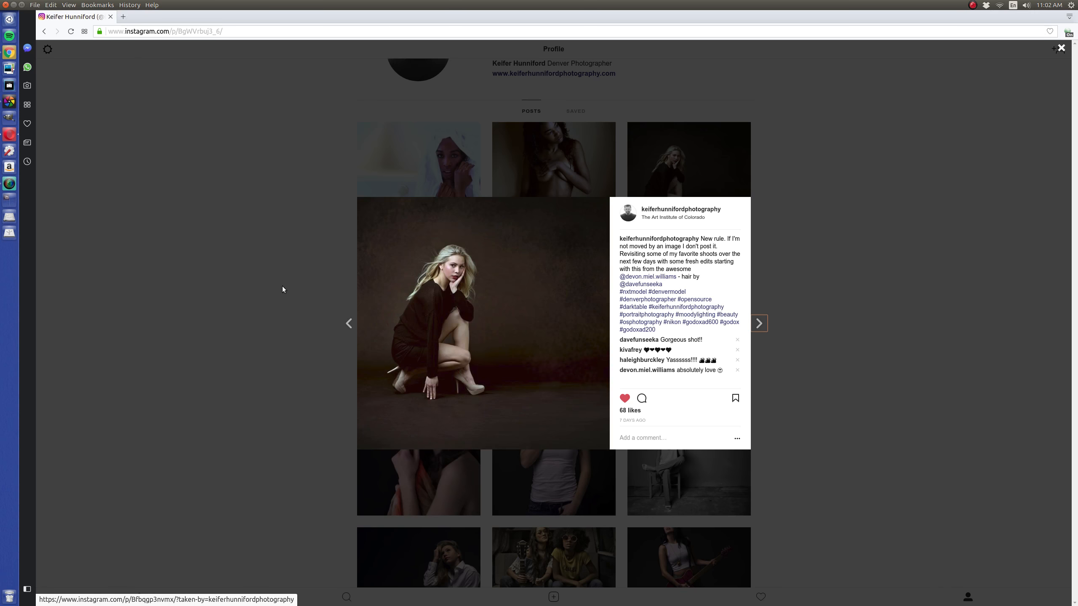
- Examine the Instagram photo of the crouching blonde model up close, and close the post
scroll(282, 287, up, 5)
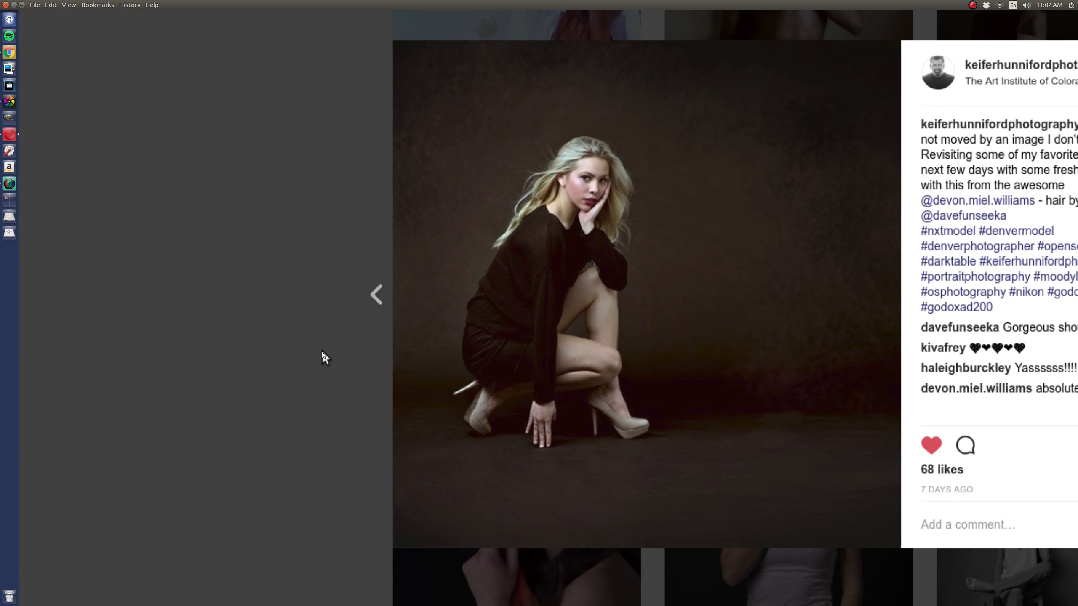
scroll(325, 347, up, 1)
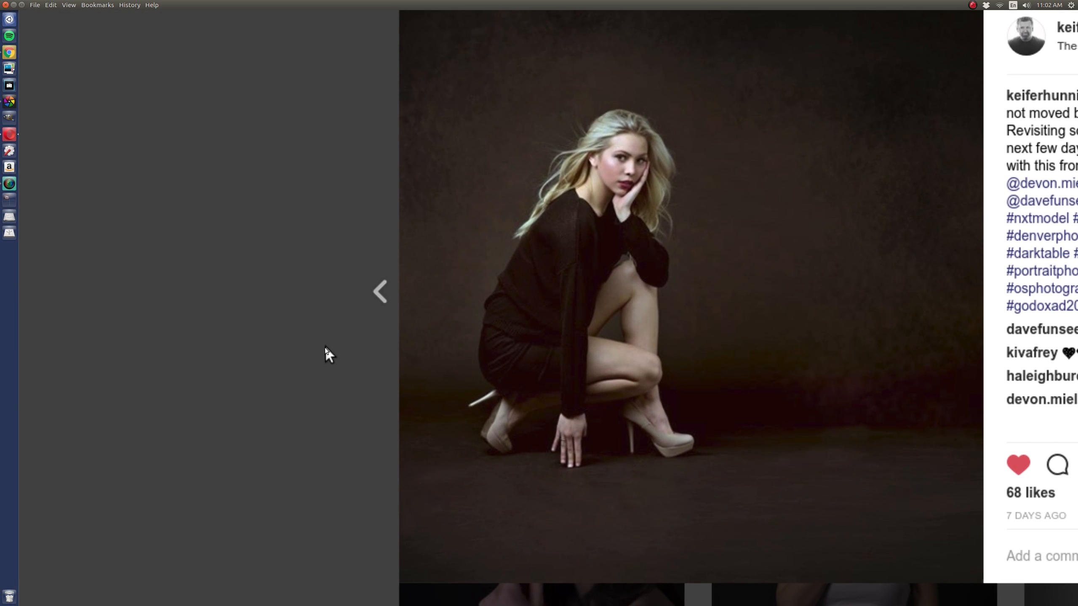
scroll(325, 347, down, 5)
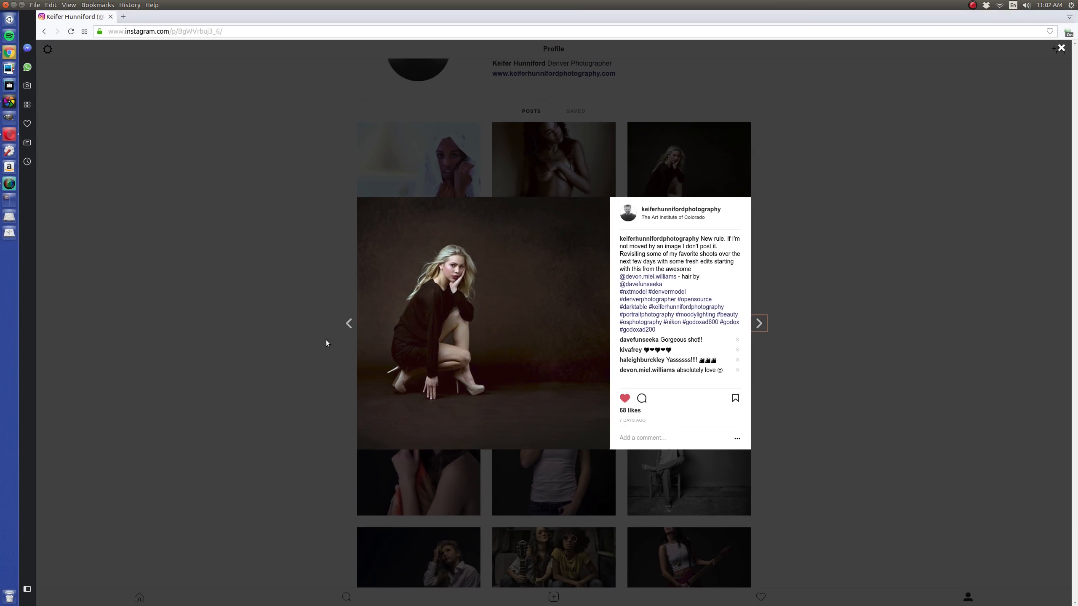
click(926, 279)
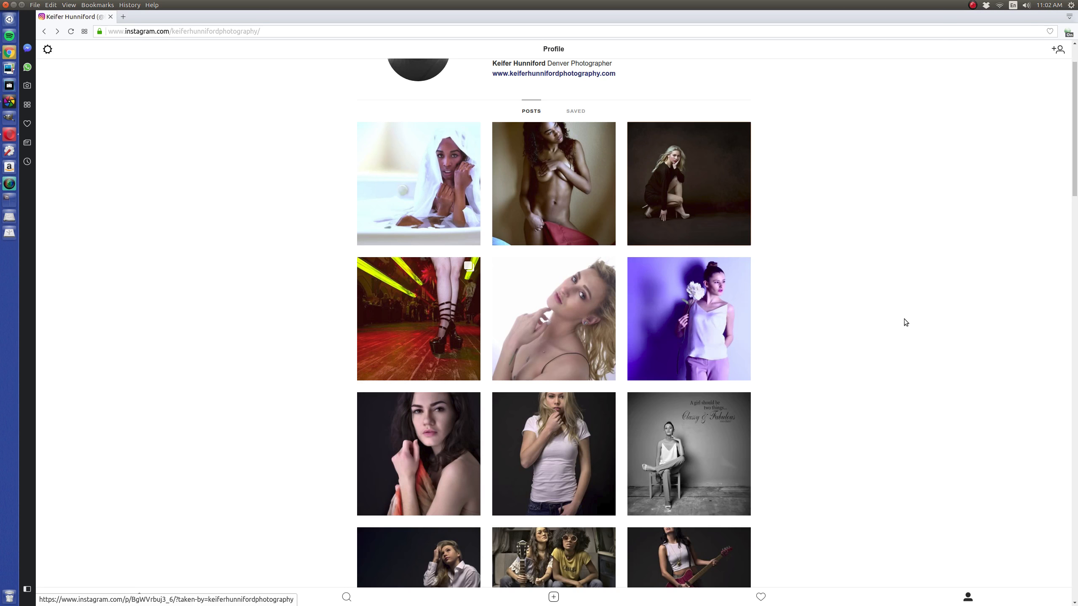
- Browse the photography profile's grid of posts and view the post of the white-veiled model in the bathtub
scroll(906, 309, up, 2)
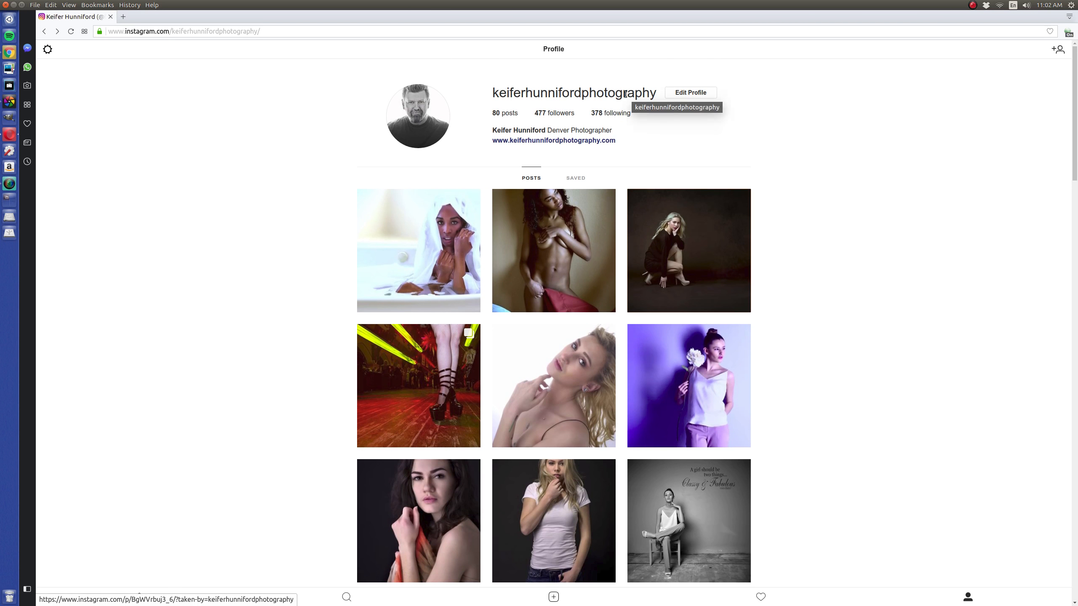
scroll(890, 307, down, 1)
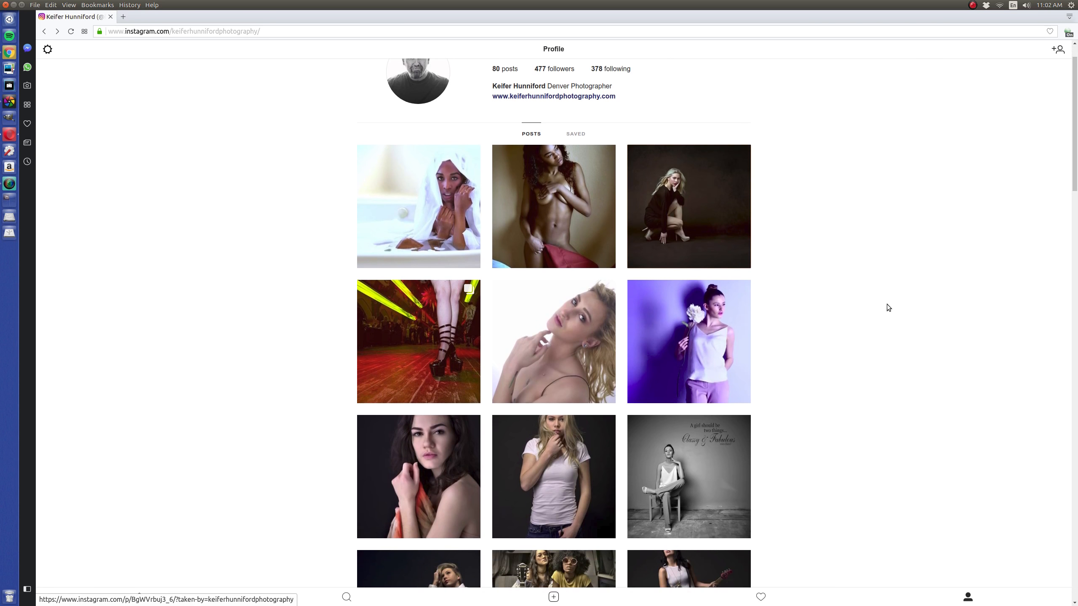
scroll(887, 305, down, 4)
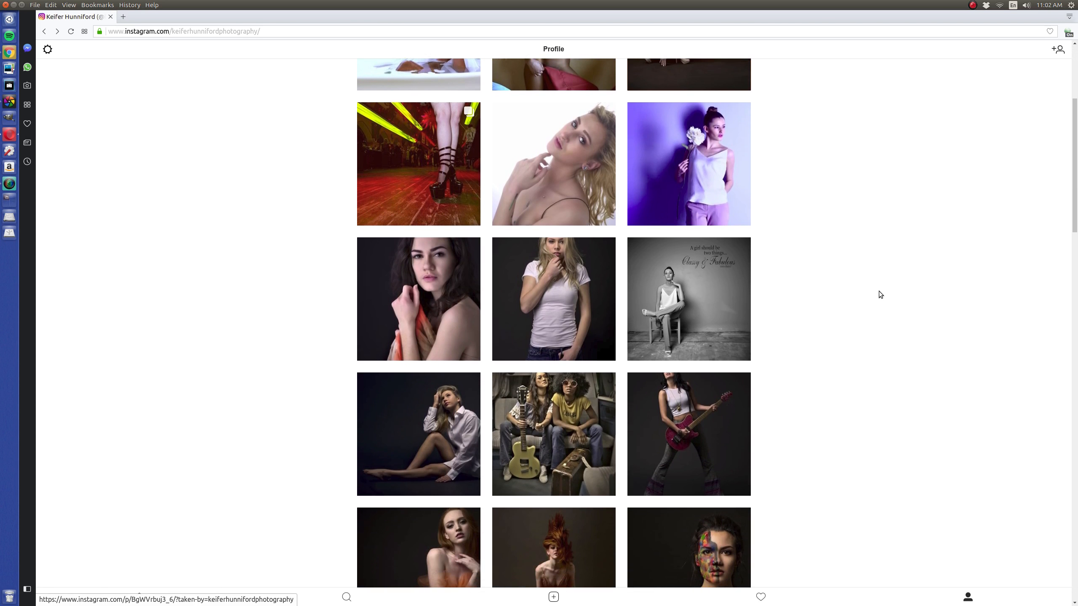
scroll(879, 293, down, 3)
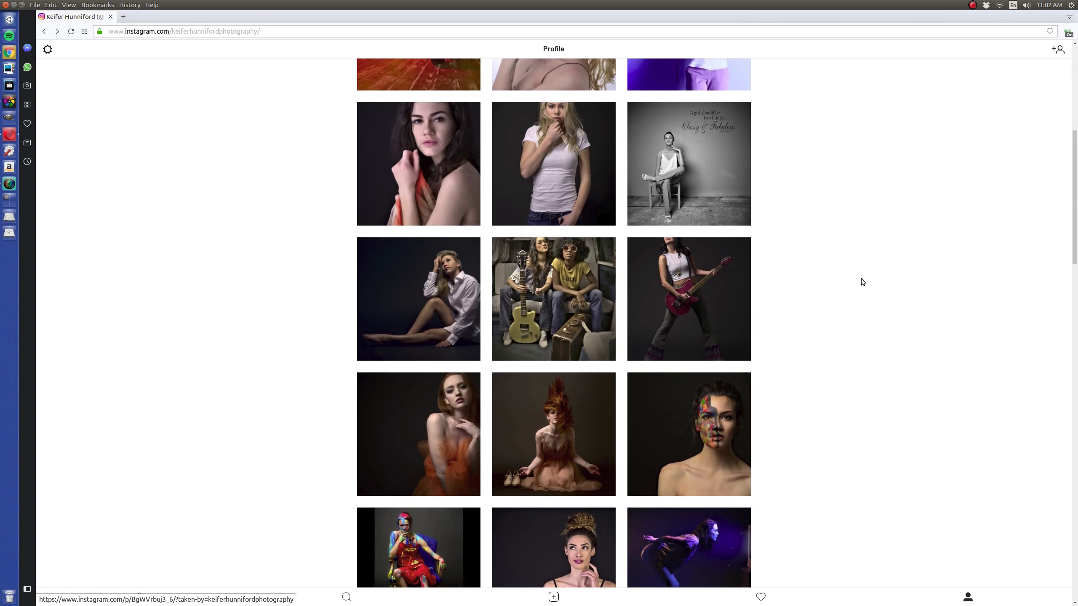
scroll(813, 265, down, 2)
scroll(812, 265, up, 6)
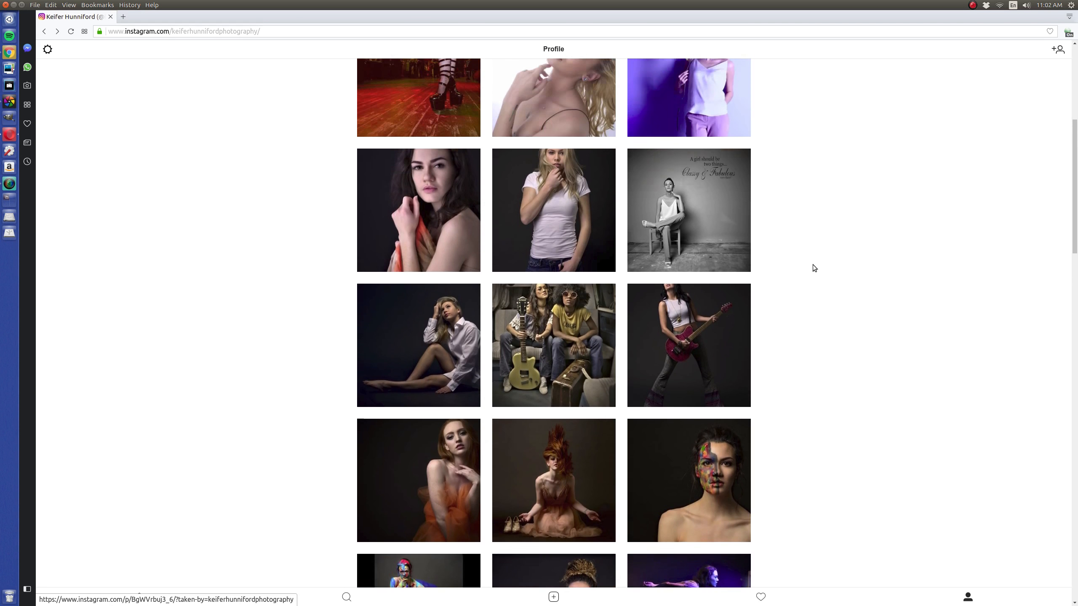
scroll(814, 267, up, 3)
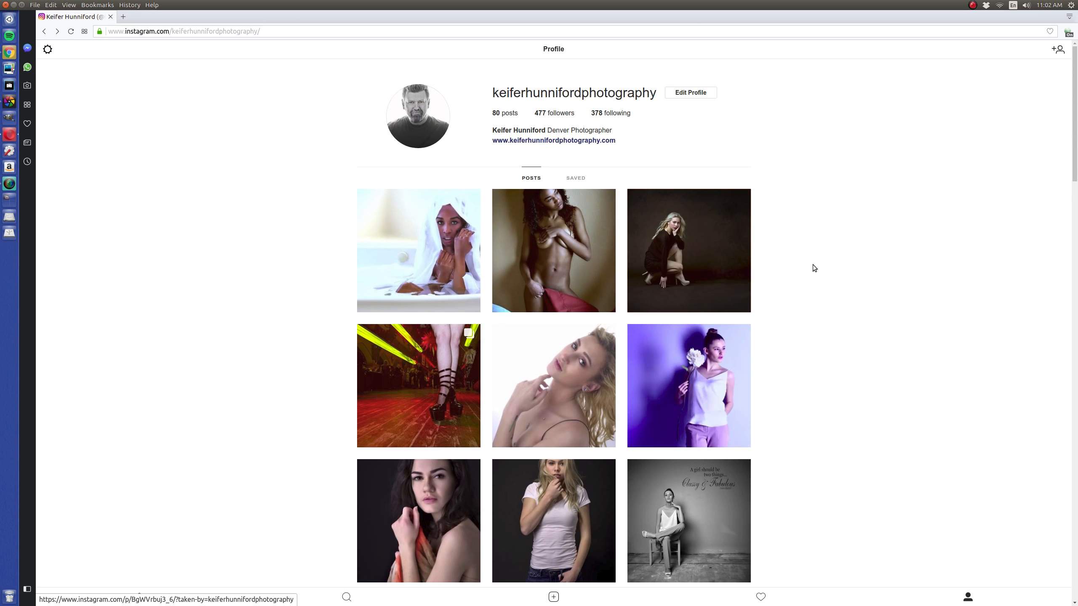
scroll(814, 265, down, 3)
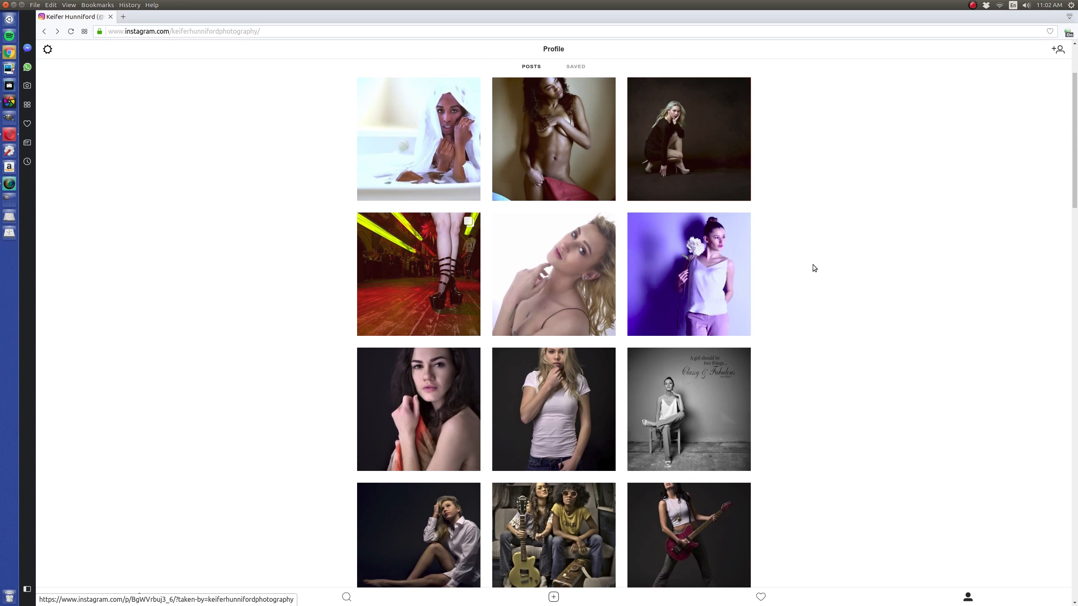
scroll(814, 268, down, 8)
scroll(812, 265, up, 10)
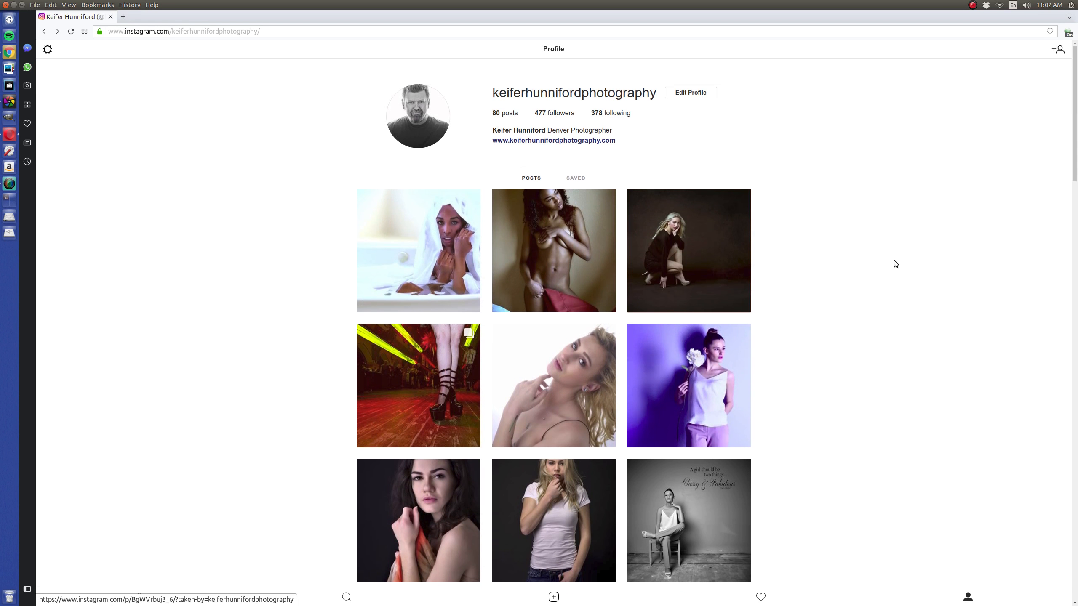
click(421, 249)
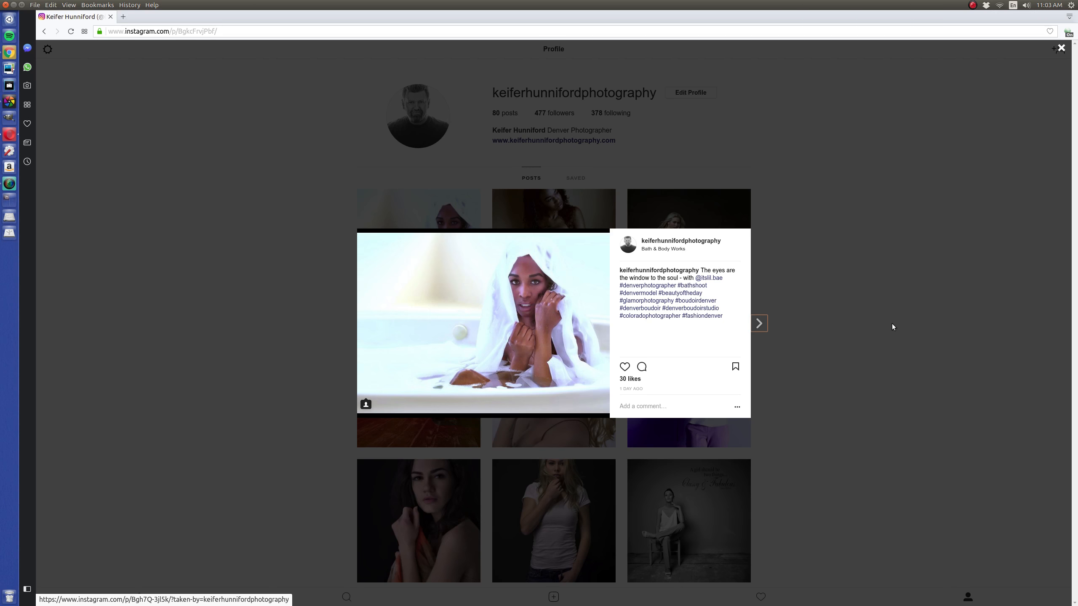
click(852, 298)
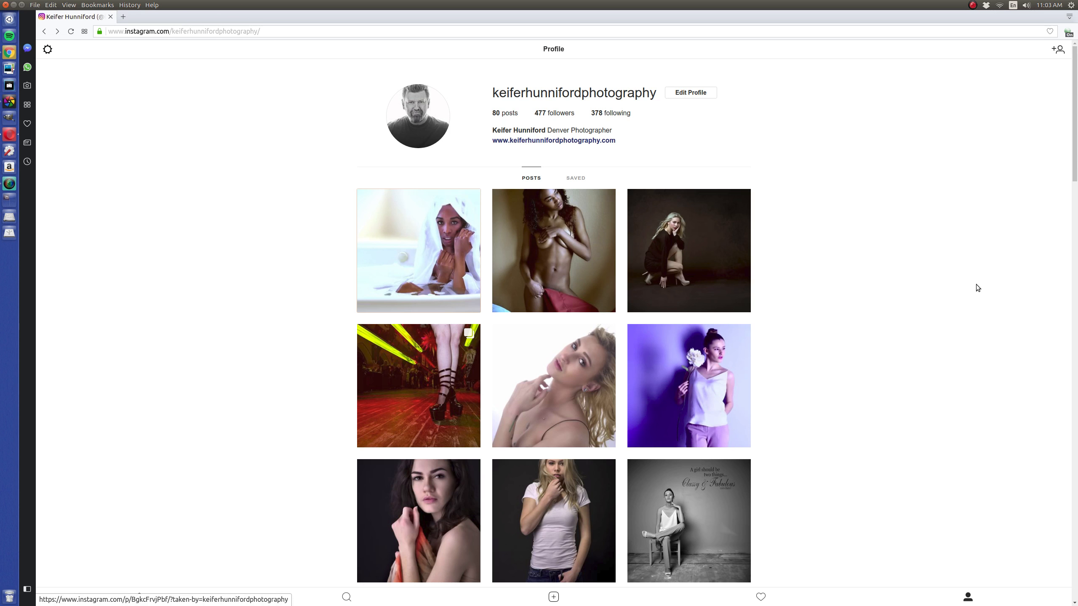
- Switch to darktable and open the first bathtub photo in the darkroom with the tone curve module expanded
key(alt+Tab)
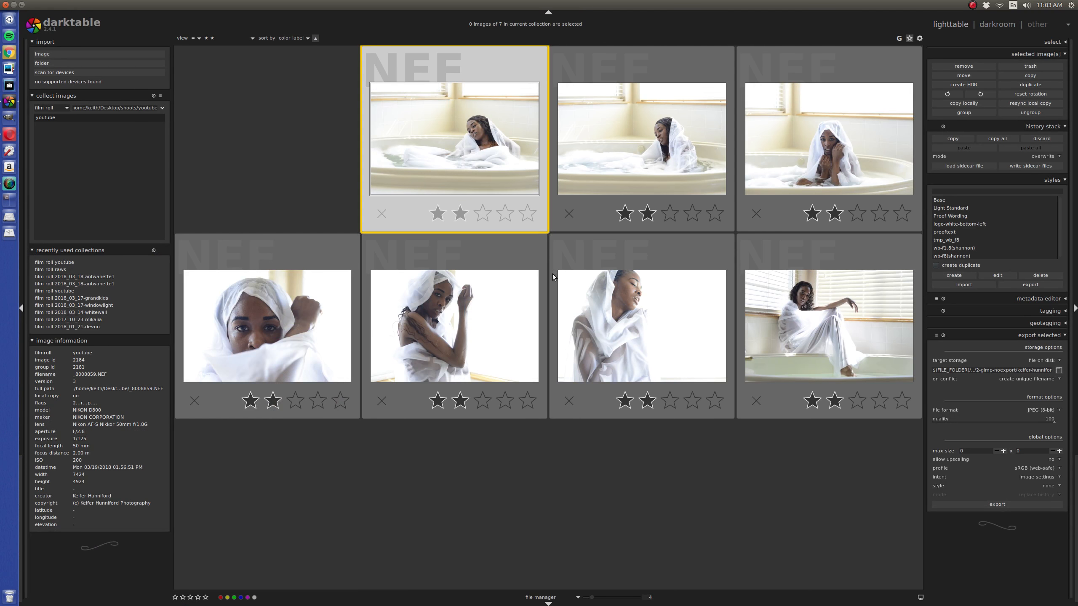
key(d)
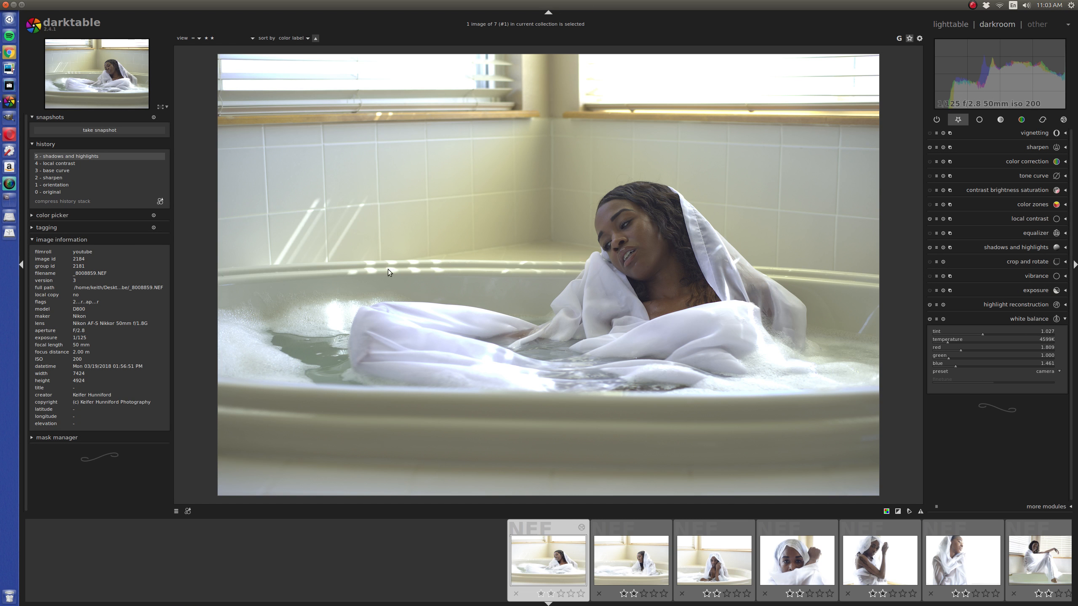
scroll(564, 263, up, 6)
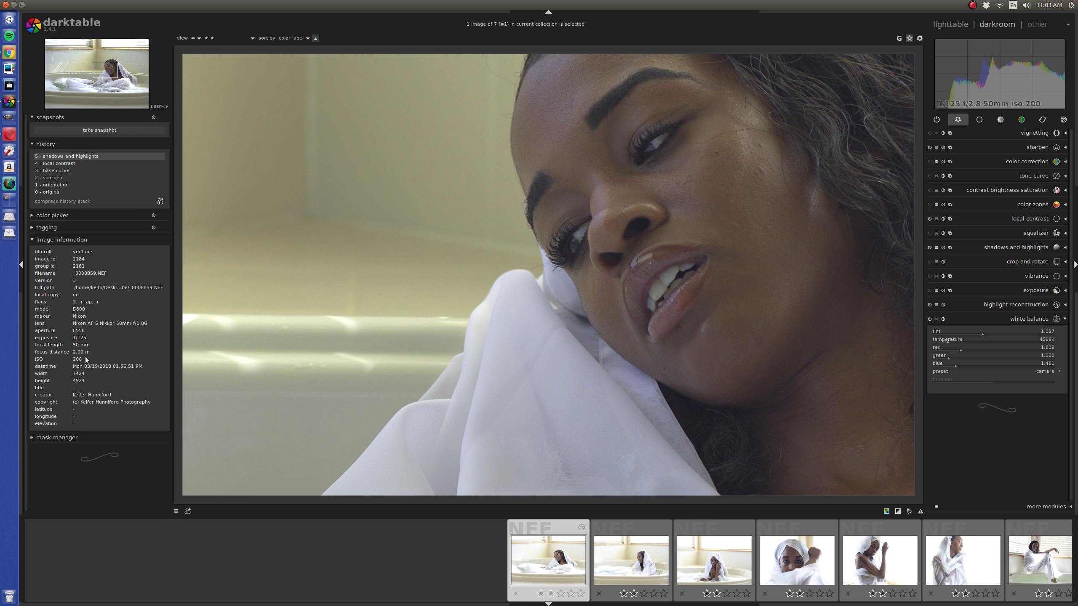
scroll(519, 346, down, 6)
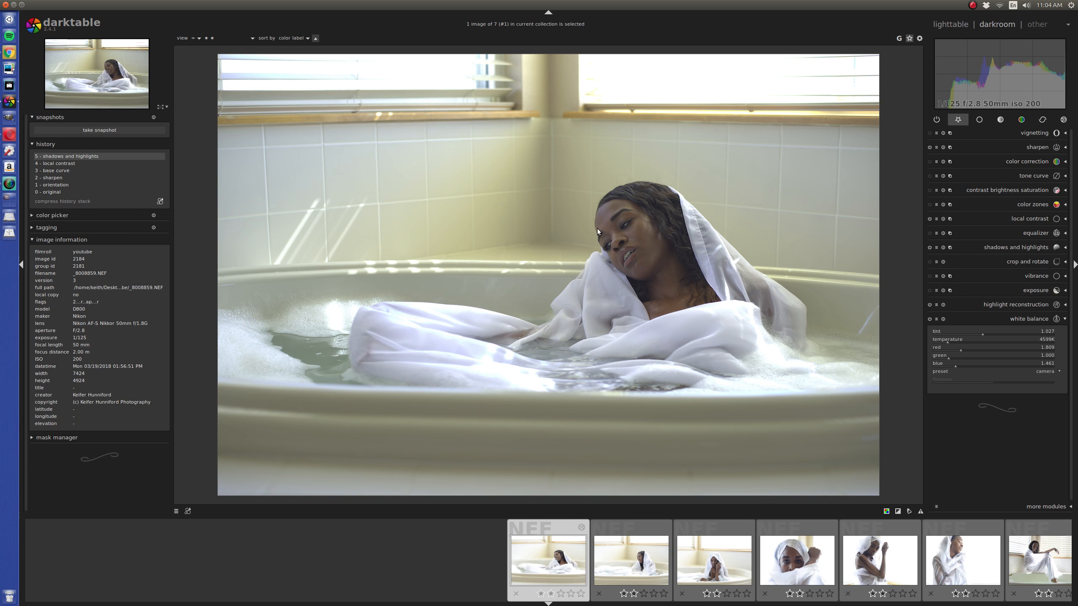
click(1030, 175)
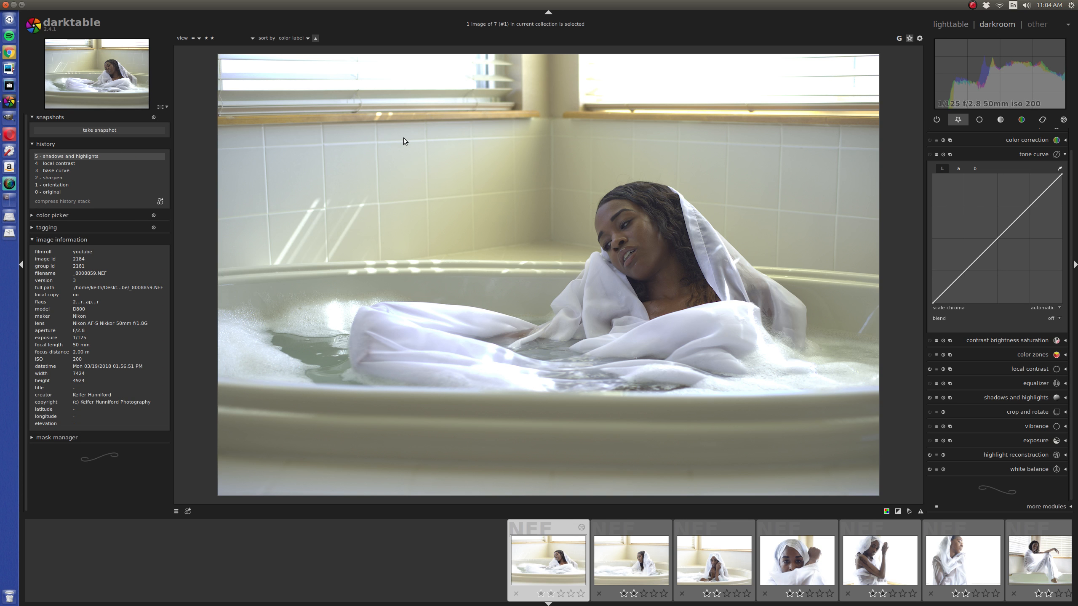
- Switch to the Instagram profile, browse the older portraits, and view the post of two women with a guitar
key(alt+Tab)
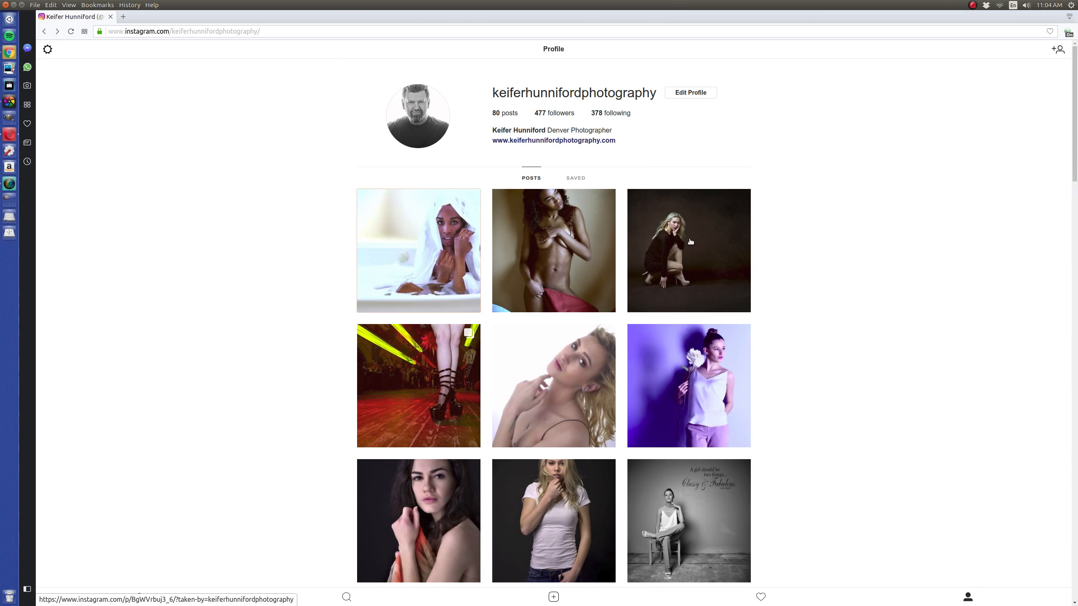
scroll(689, 241, down, 3)
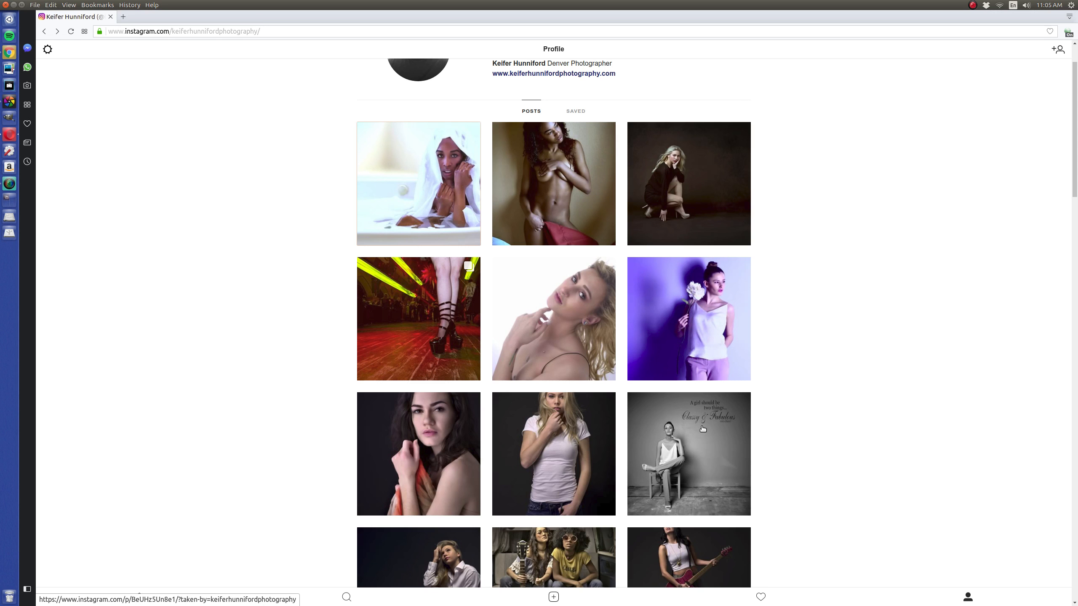
scroll(707, 424, down, 2)
scroll(888, 417, down, 10)
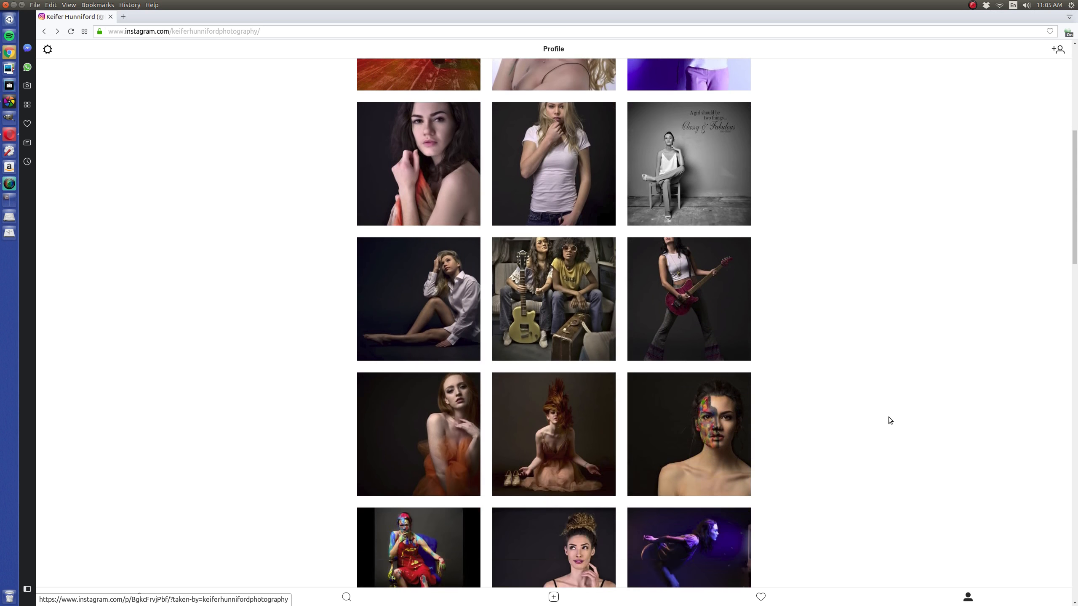
scroll(888, 417, down, 6)
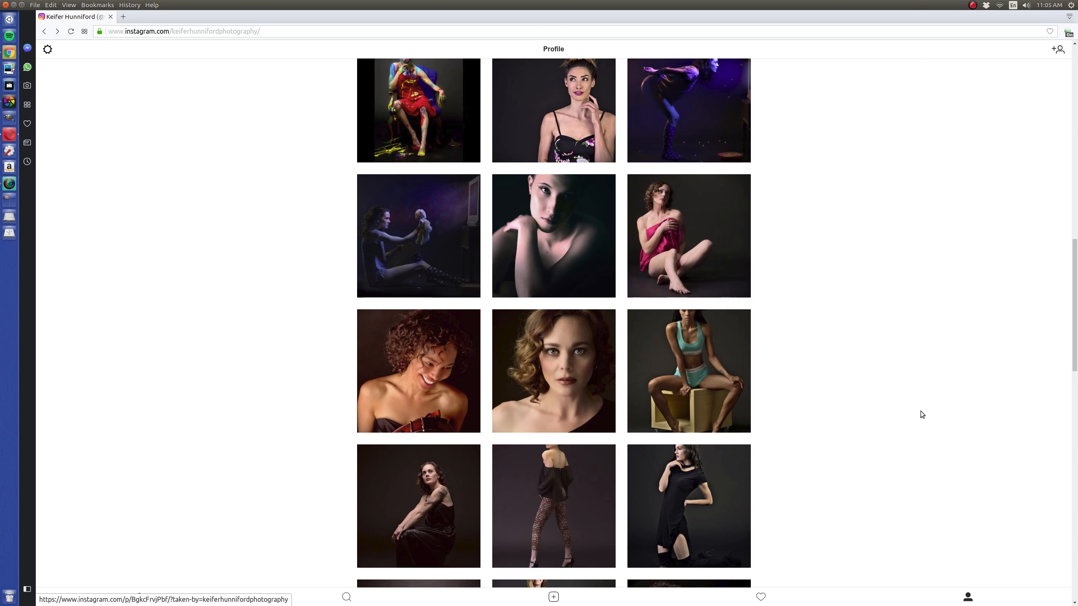
scroll(709, 361, down, 7)
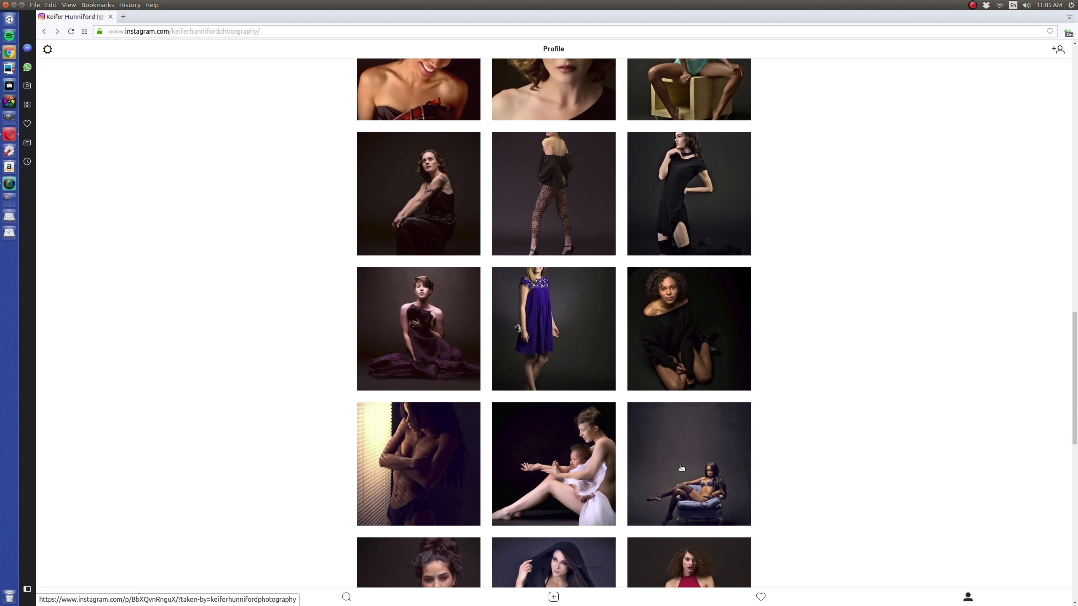
scroll(723, 428, down, 8)
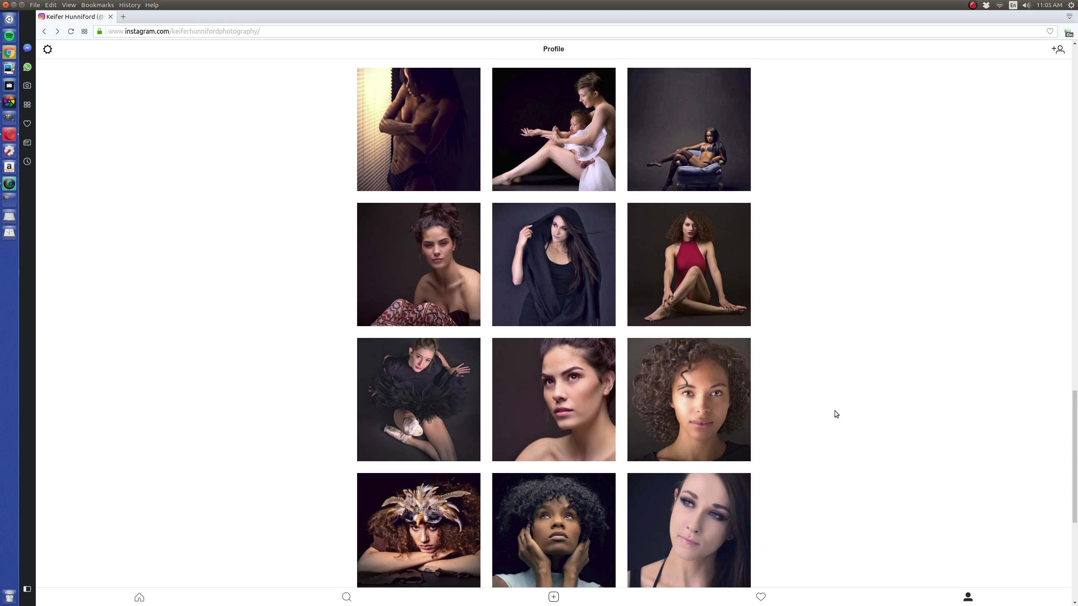
scroll(835, 414, down, 4)
scroll(547, 337, down, 5)
scroll(777, 370, down, 6)
scroll(782, 372, down, 4)
scroll(782, 373, up, 12)
scroll(783, 374, up, 20)
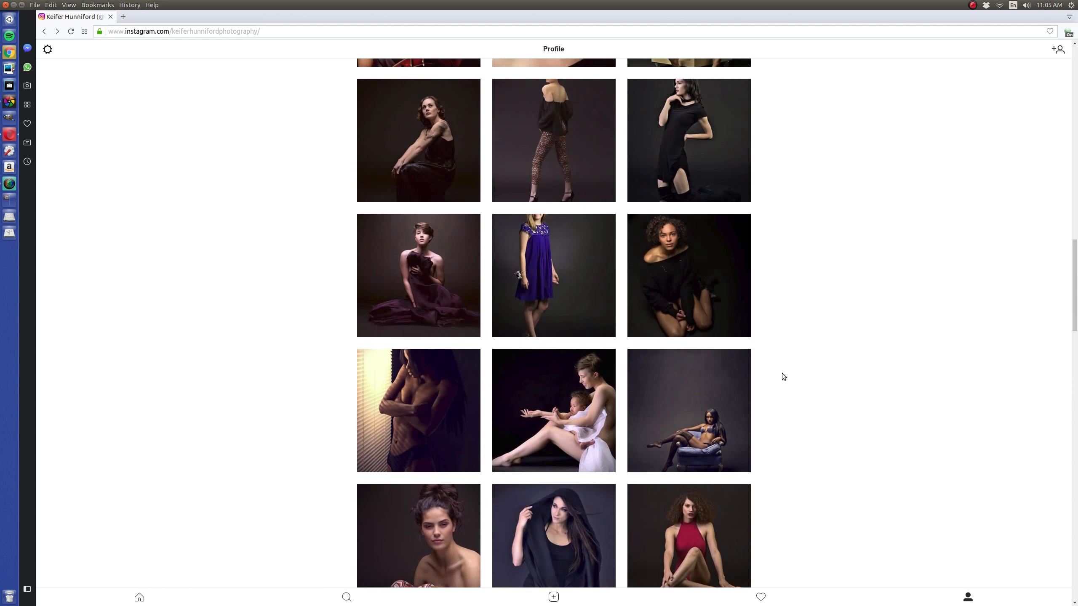
scroll(783, 375, up, 7)
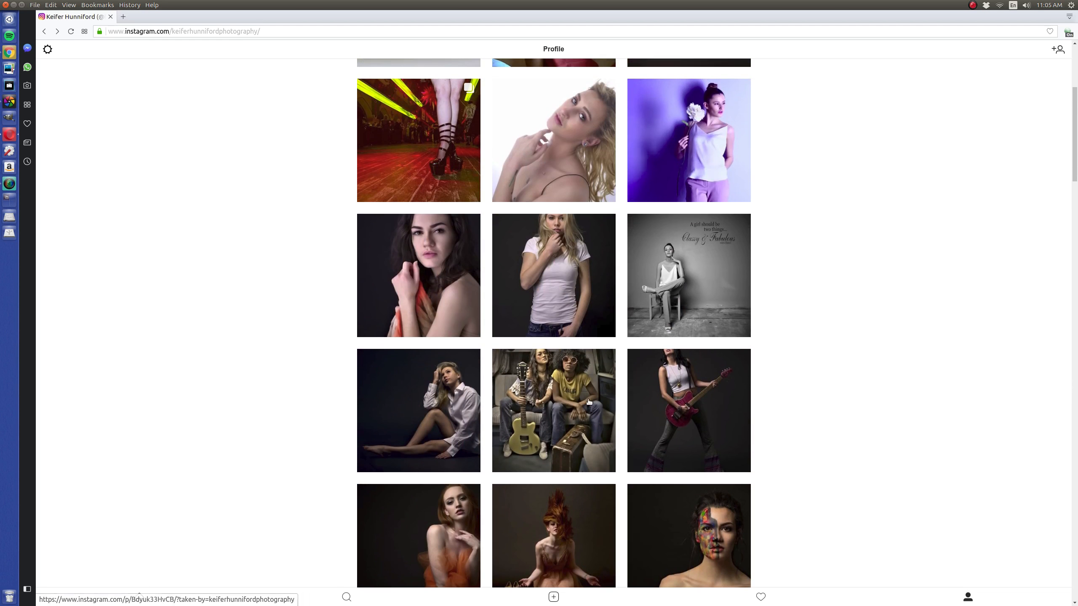
click(596, 389)
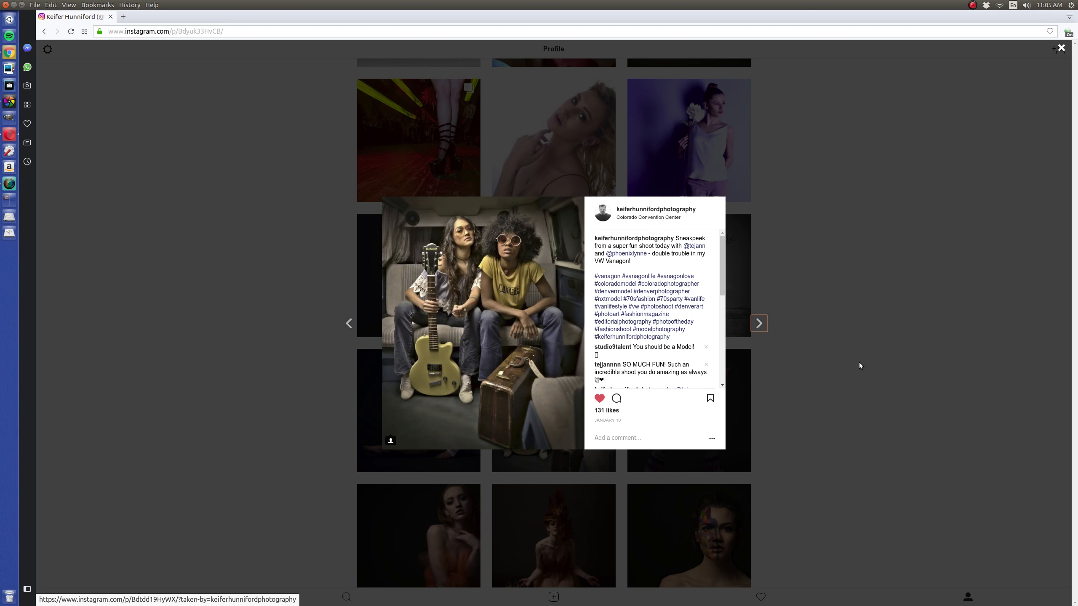
click(847, 343)
- Disconnect the wireless network and switch back to darktable
click(1001, 5)
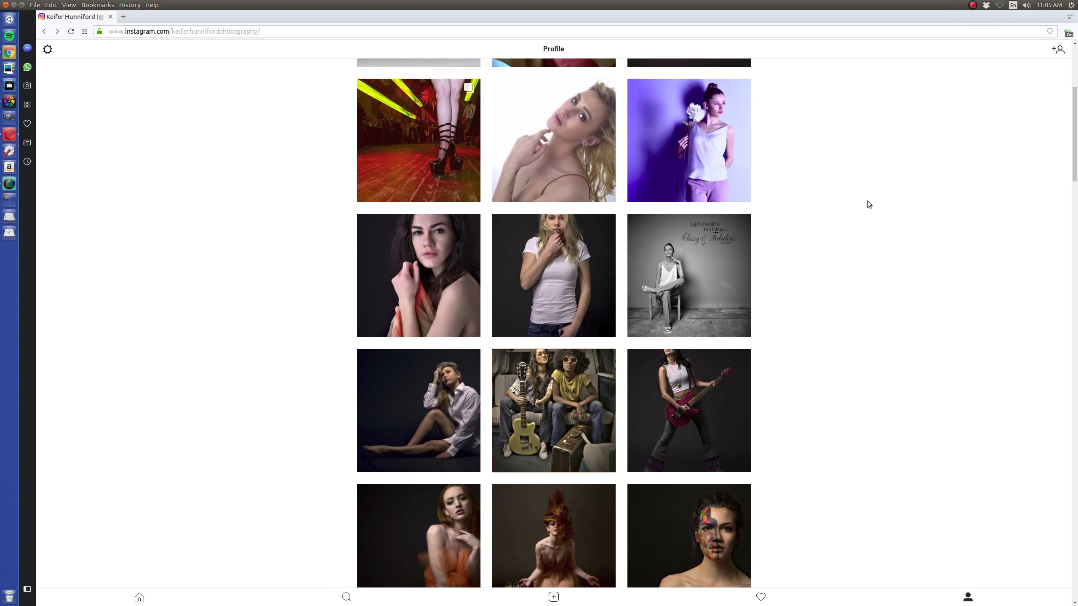
key(alt+Tab)
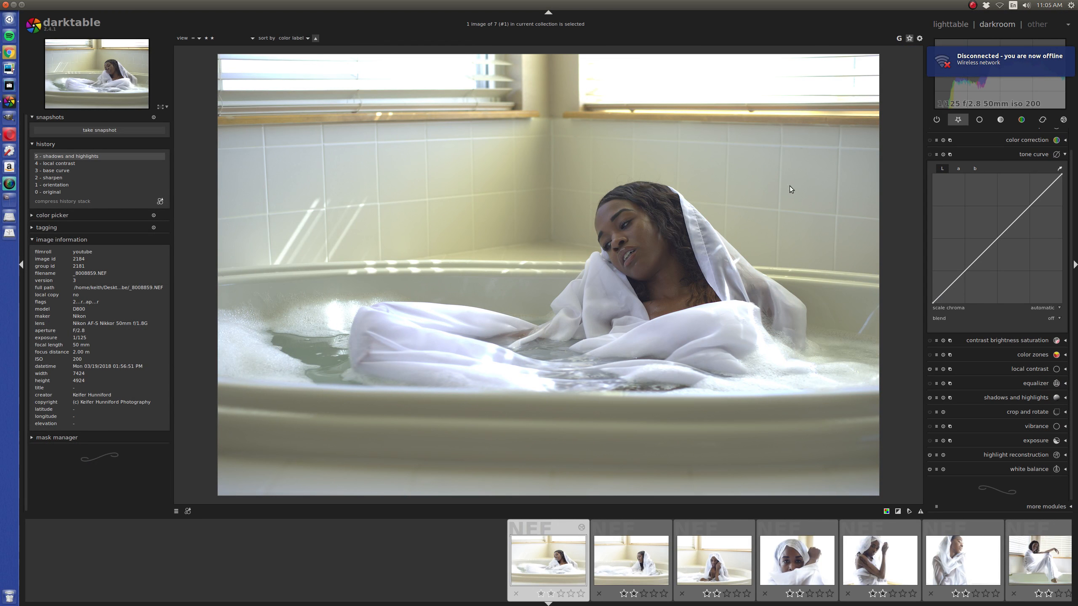
- Sample the lightness of several spots on the model's face and neck with the tone curve's color picker
click(1061, 169)
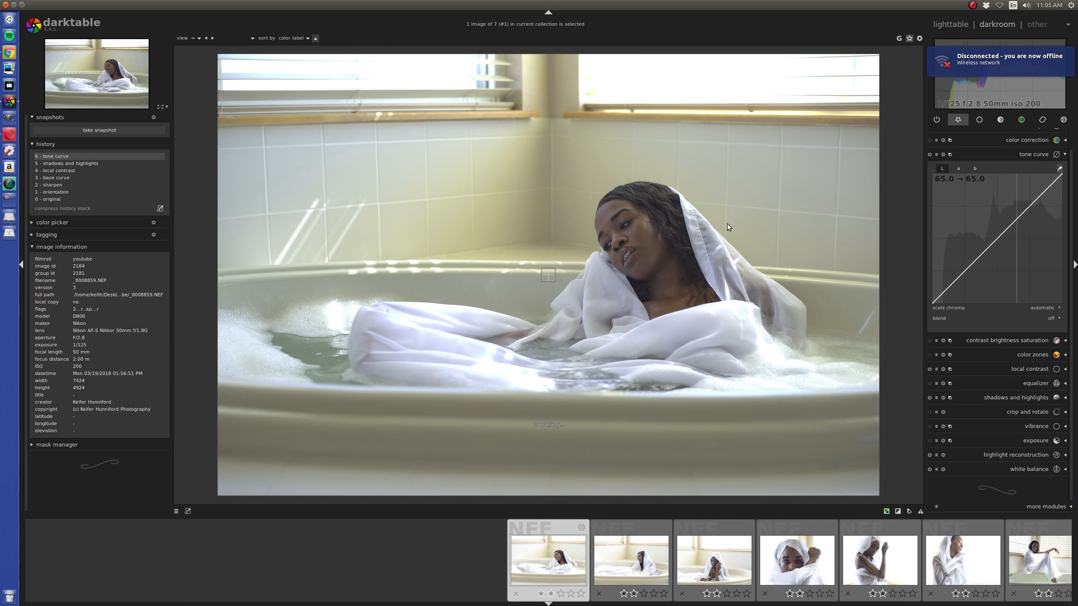
click(642, 233)
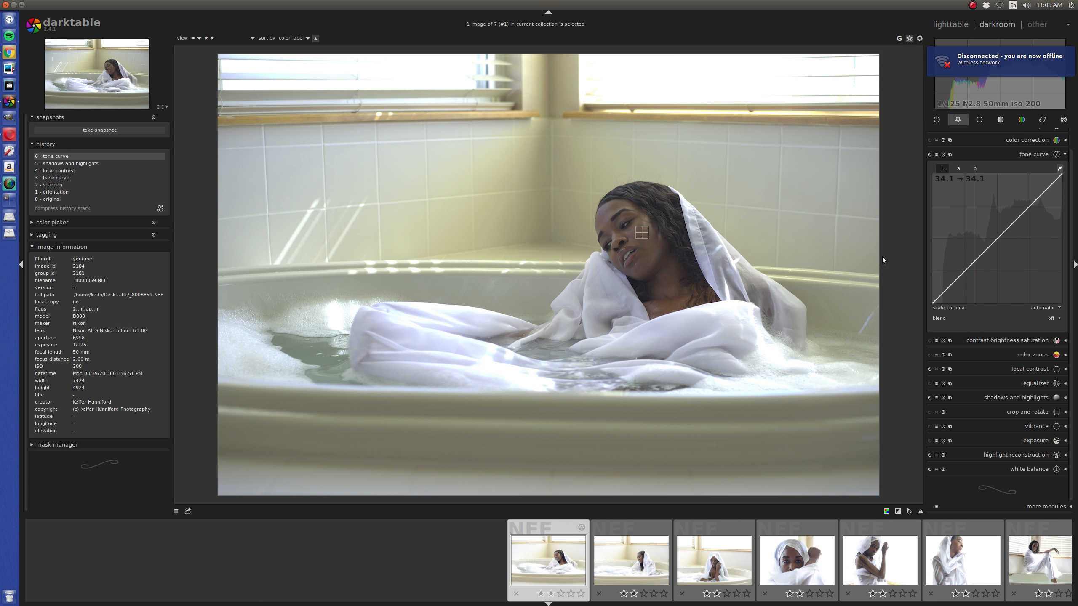
click(1060, 168)
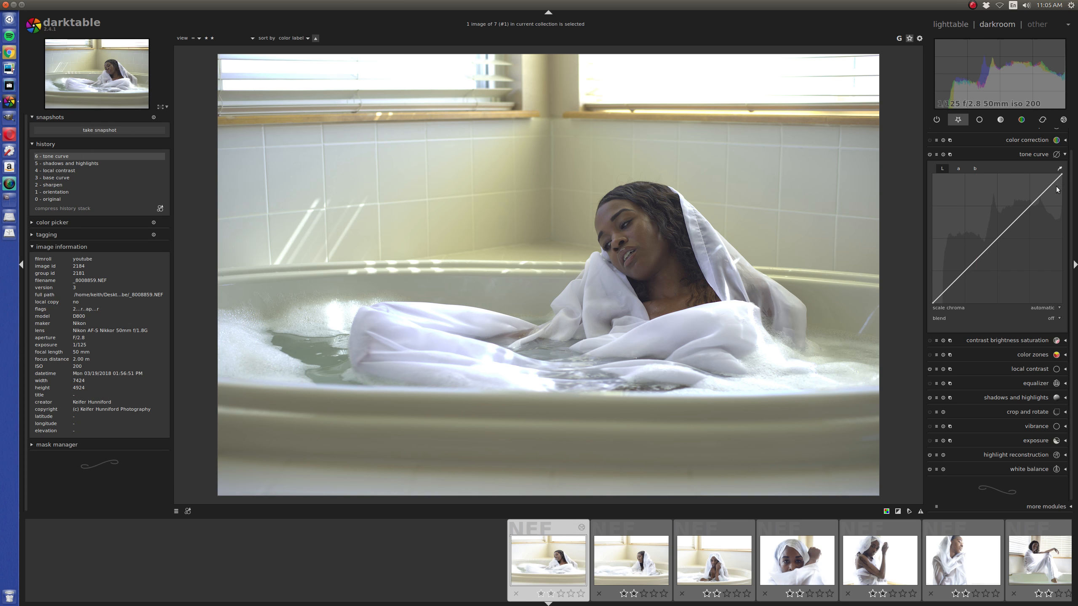
click(1060, 168)
click(608, 214)
click(642, 237)
click(669, 278)
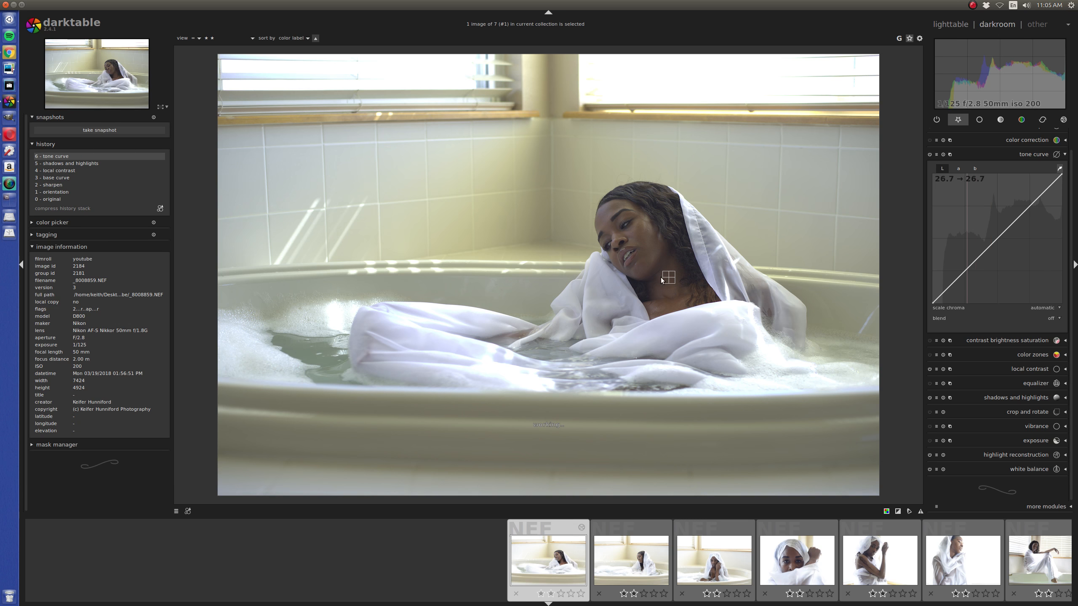
click(653, 243)
- Set the black level of the exposure module to 0.0160
click(1029, 441)
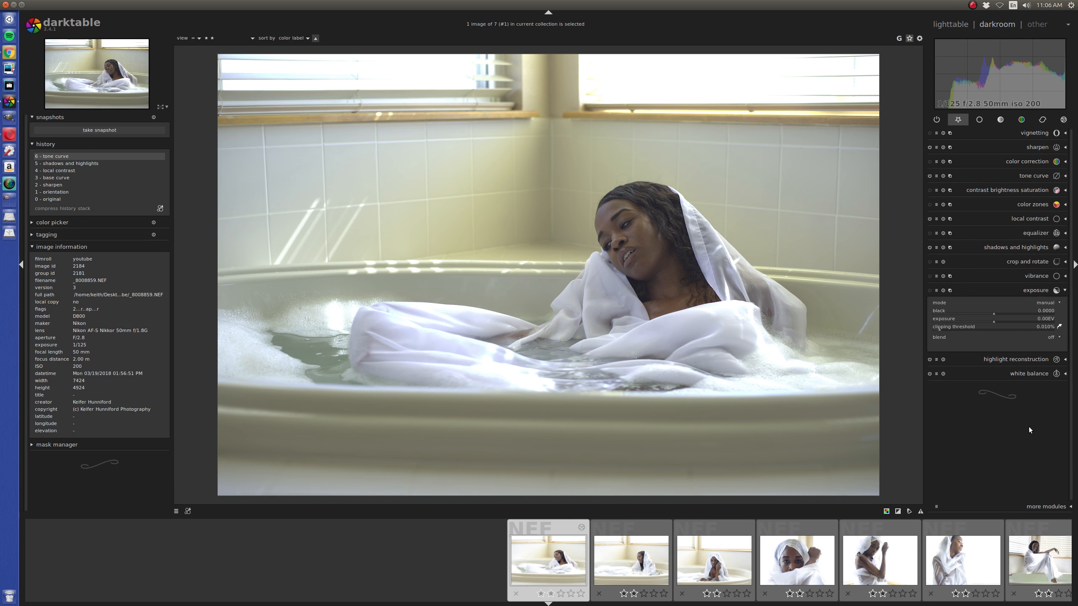
drag(1010, 310, 1017, 310)
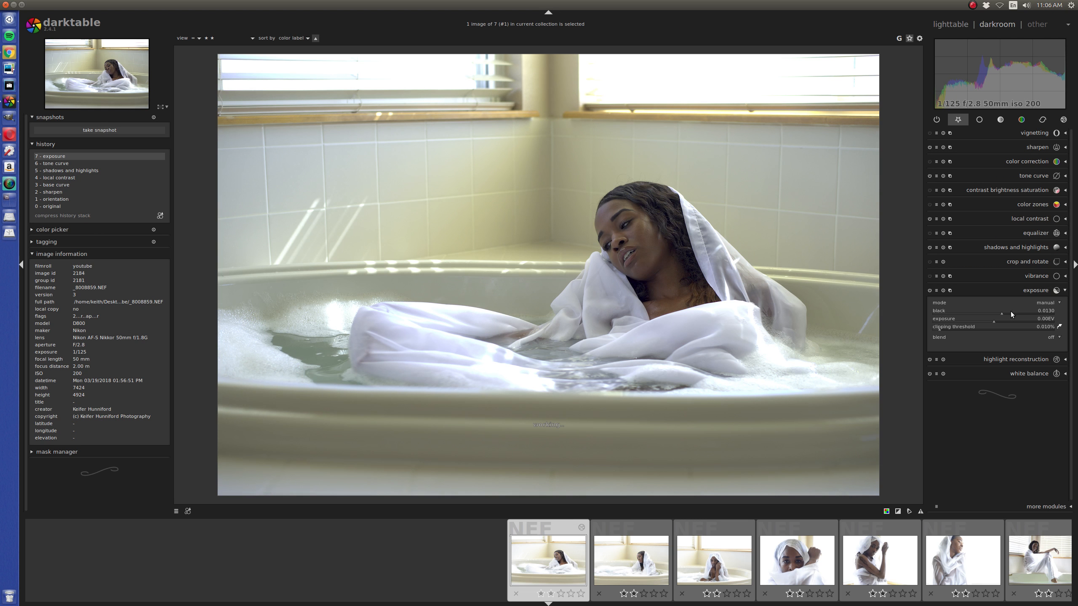
scroll(1011, 311, up, 3)
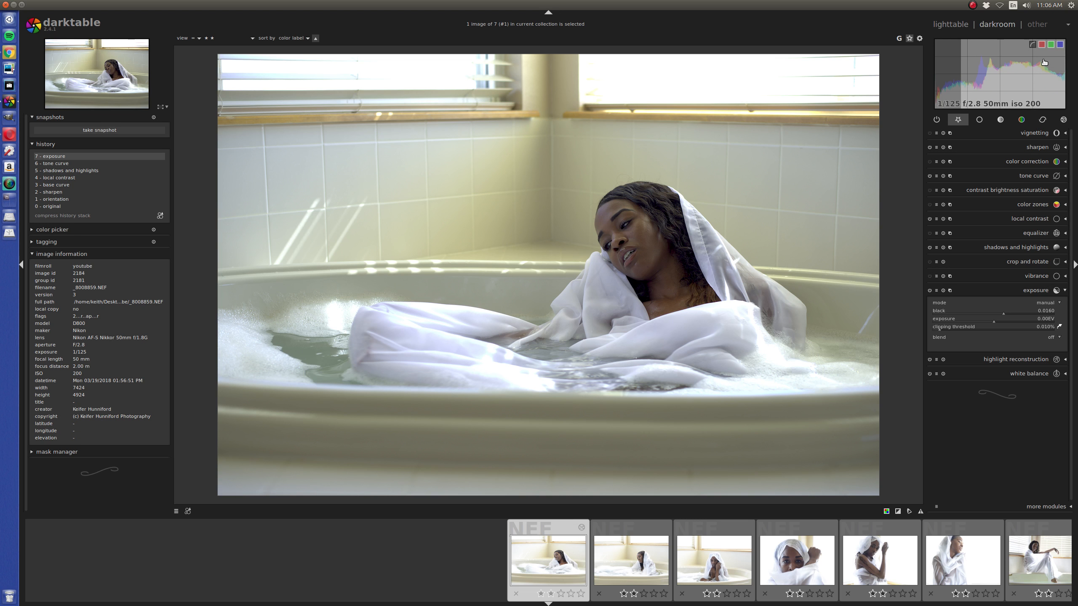
- Lift the L tone curve at the sampled skin lightness from about 27 to about 56, checking the over- and underexposure indication
click(1042, 176)
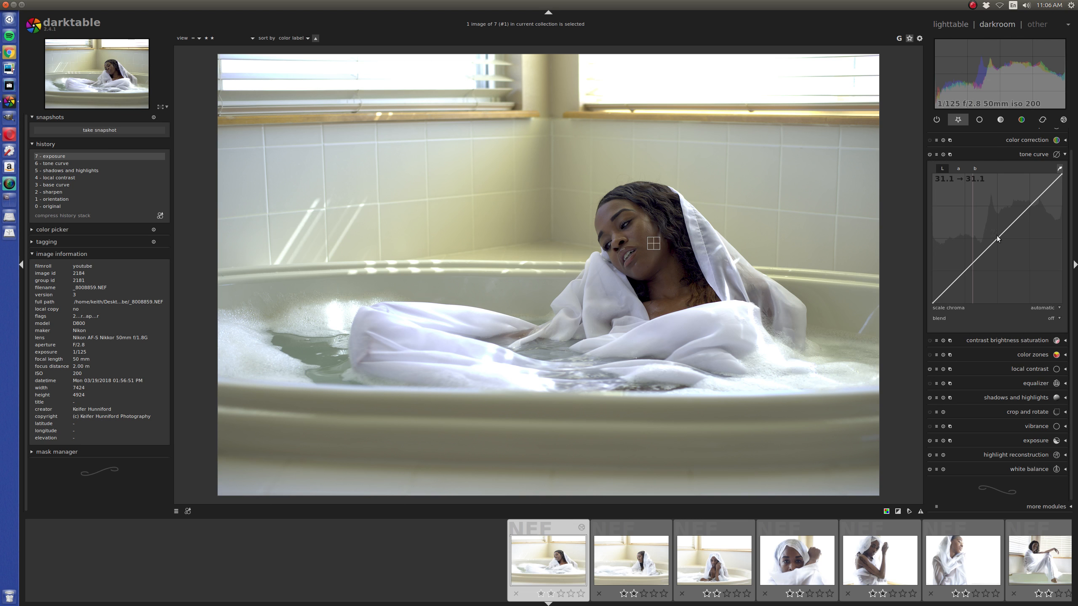
drag(973, 265, 970, 229)
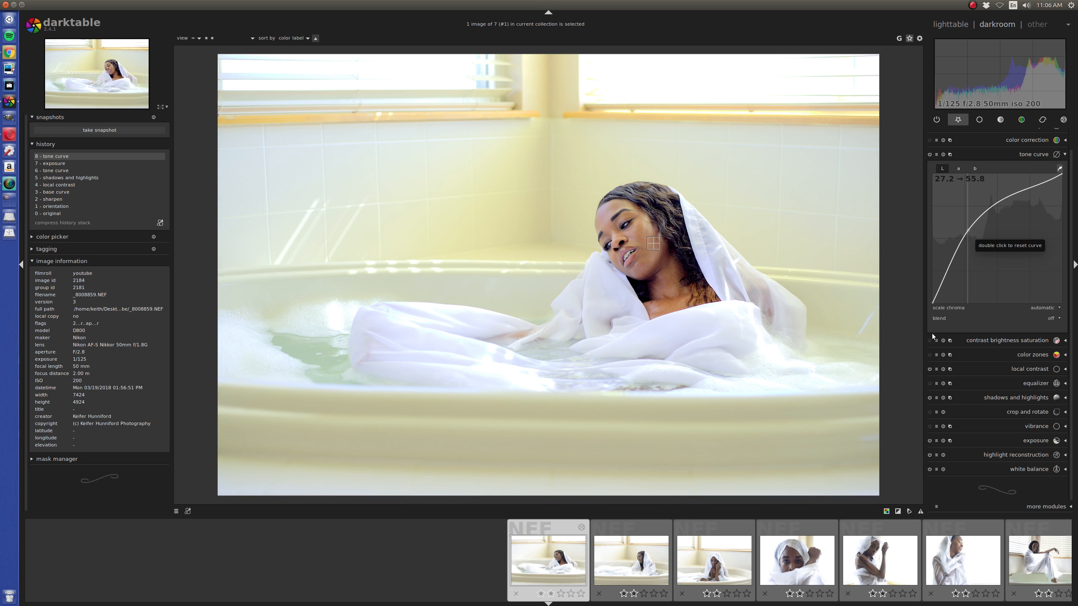
click(899, 512)
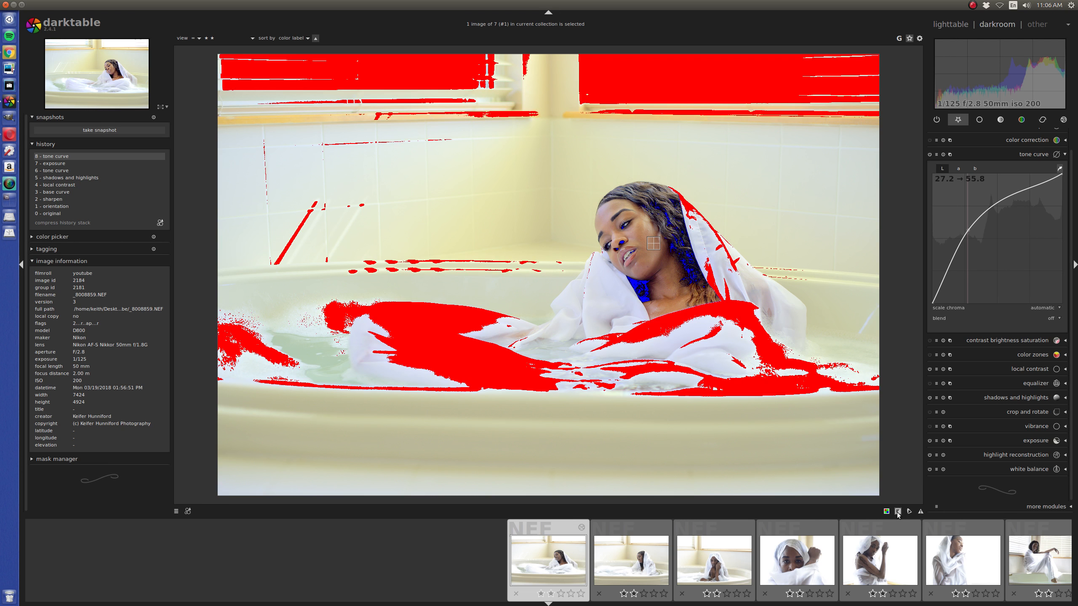
click(898, 512)
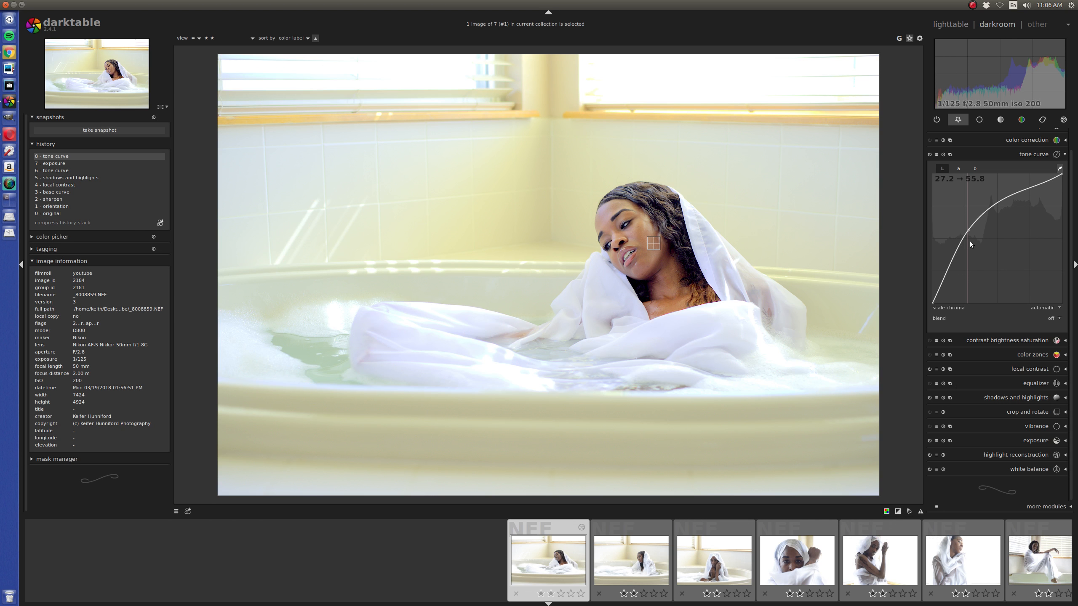
drag(968, 230, 969, 229)
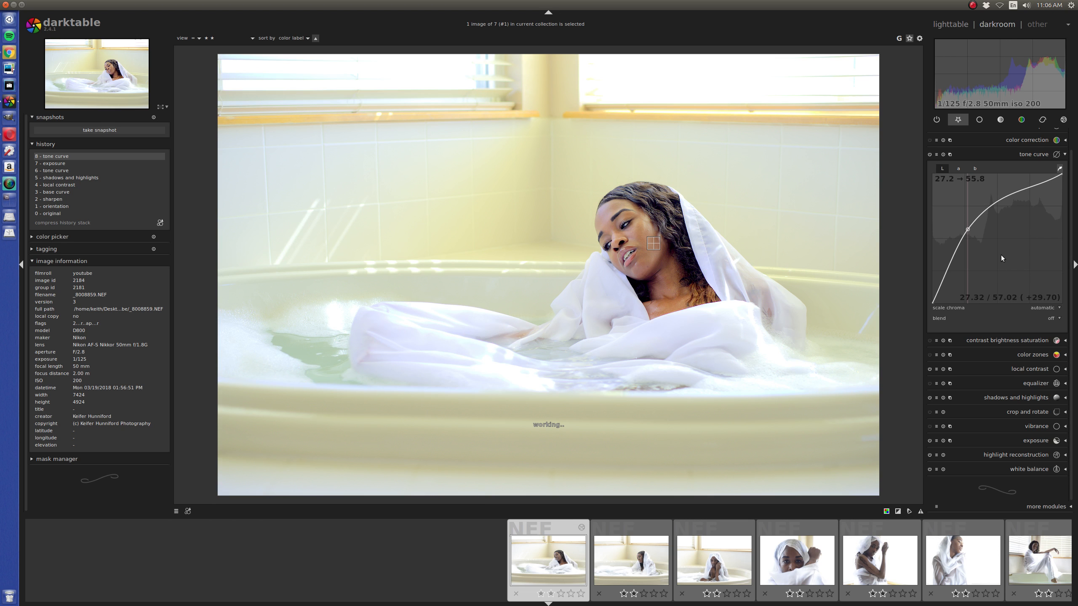
- Increase the contrast slightly in the contrast brightness saturation module
click(989, 339)
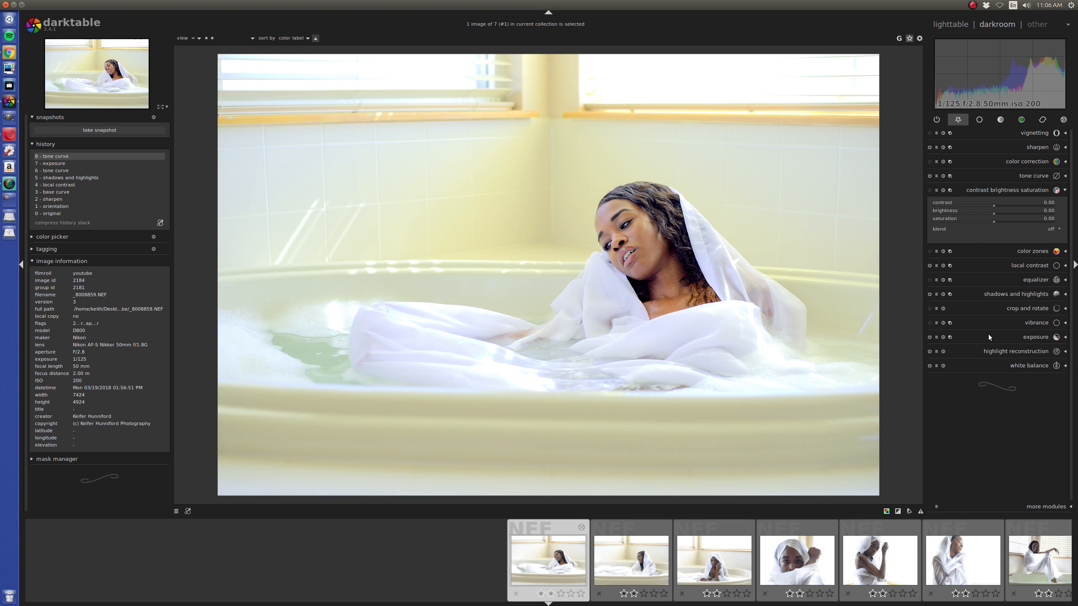
scroll(1012, 202, up, 3)
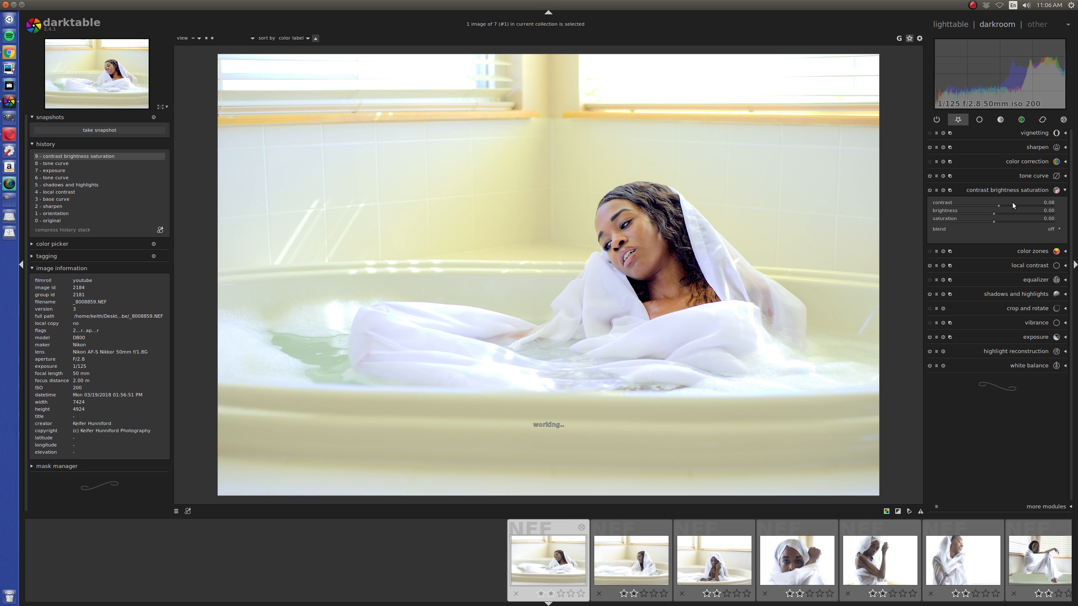
scroll(1012, 221, up, 5)
scroll(1015, 220, down, 1)
scroll(1014, 220, down, 1)
- Shift the highlights of the color correction module strongly toward blue
click(1015, 160)
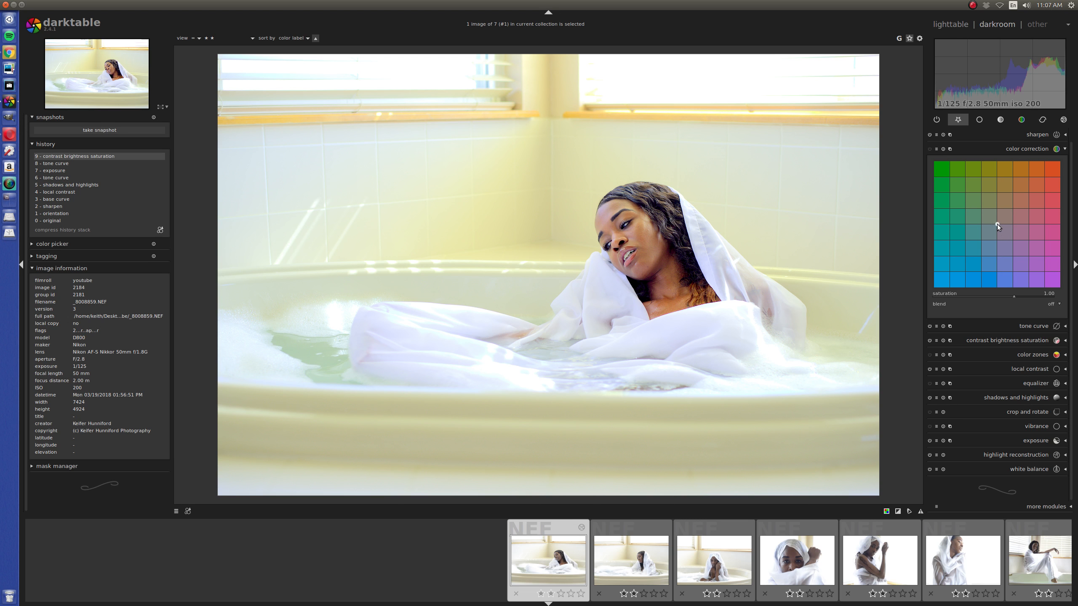
drag(997, 225, 983, 266)
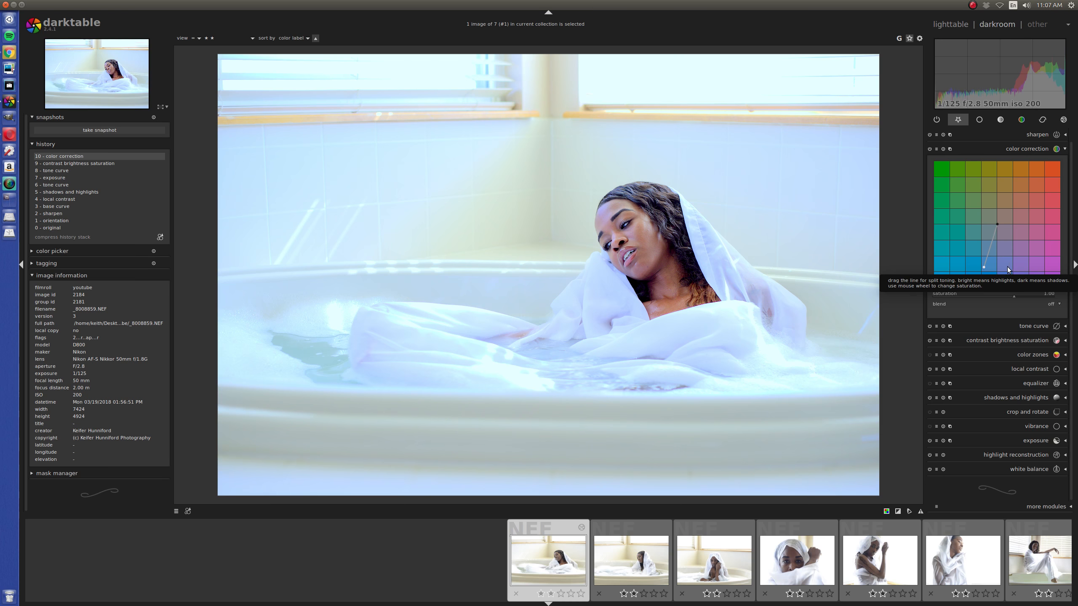
drag(983, 264, 983, 268)
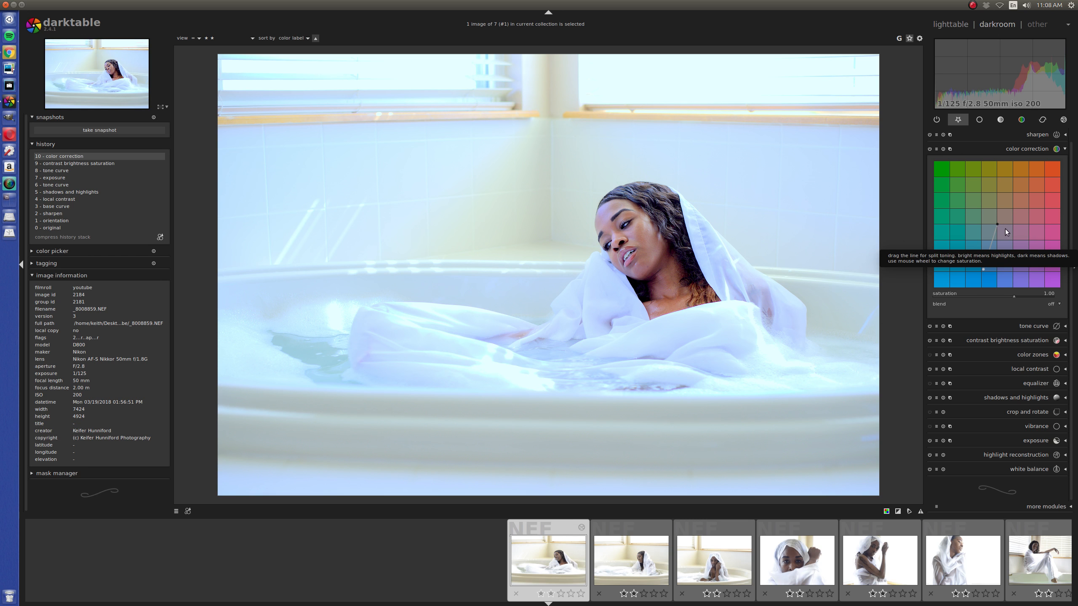
- Shift the color correction shadows toward warm red and fine-tune them on a close view of the model's face
drag(995, 222, 1016, 208)
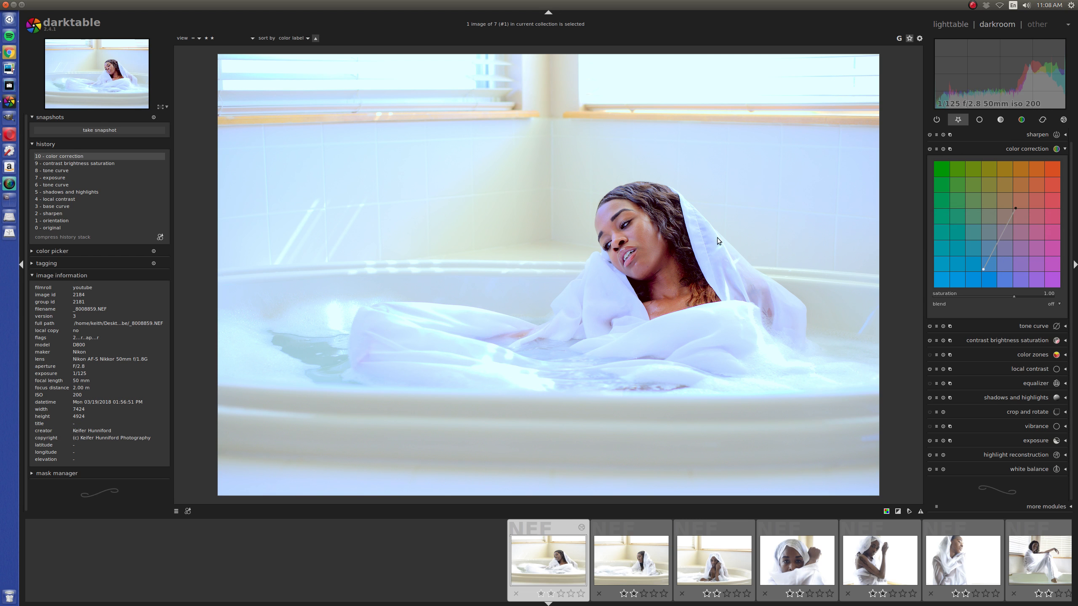
scroll(610, 258, up, 3)
scroll(610, 258, up, 1)
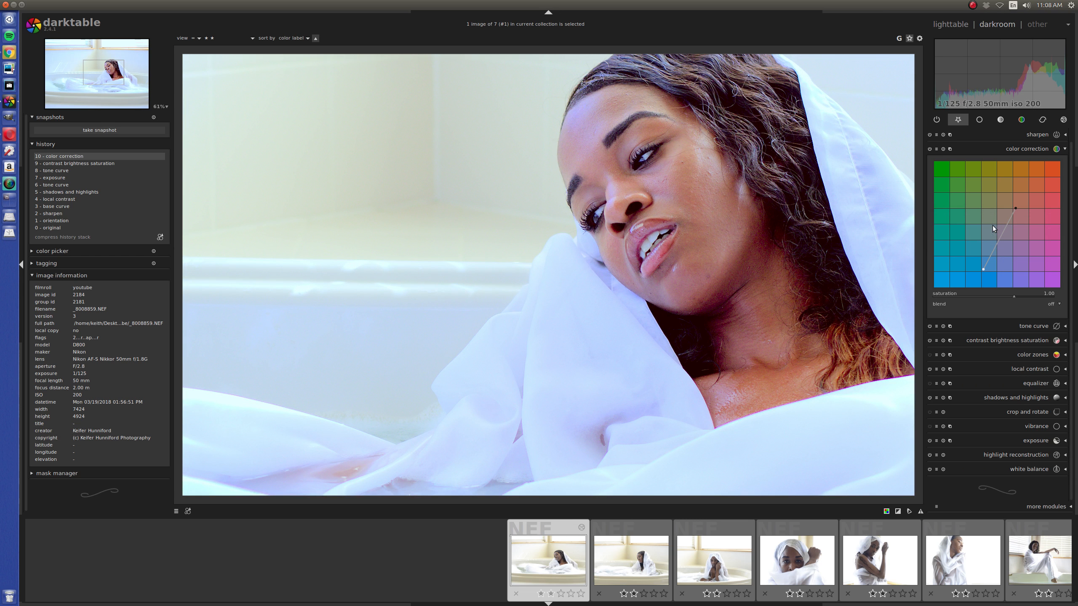
drag(1017, 208, 1020, 209)
drag(1019, 208, 1021, 207)
- Raise the coarsest luma node of the equalizer curve moderately and its neighbouring node slightly
click(1029, 384)
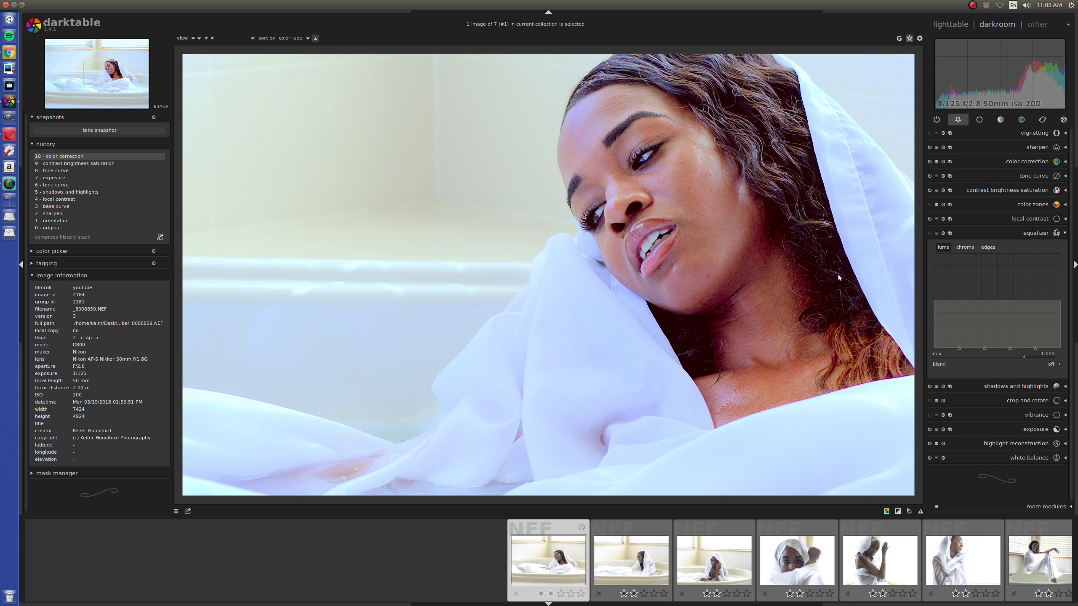
scroll(822, 263, down, 1)
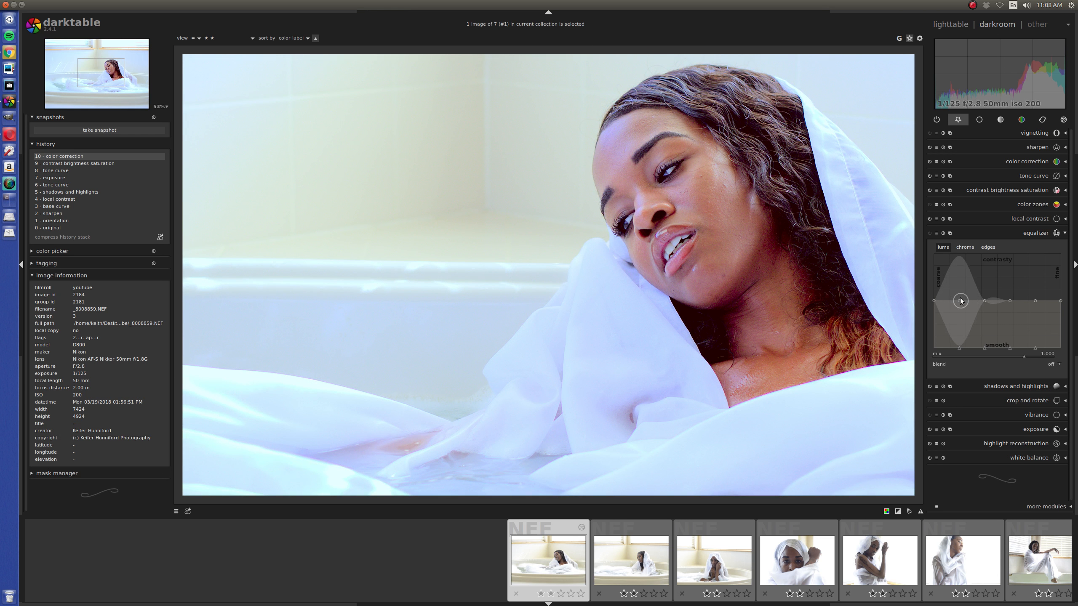
drag(960, 299, 960, 297)
drag(961, 304, 959, 299)
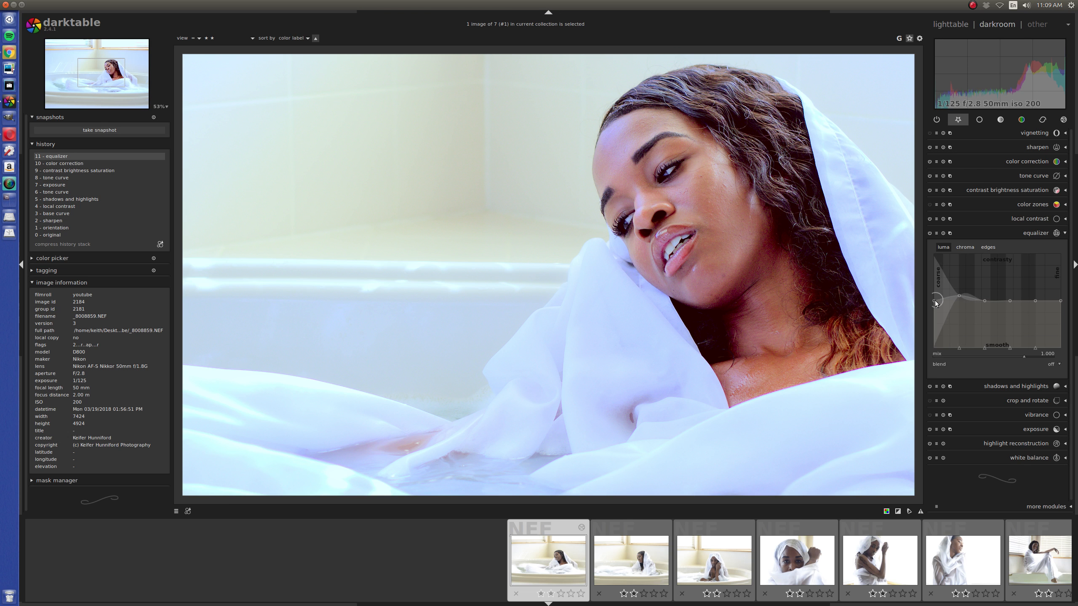
drag(935, 299, 936, 293)
drag(935, 290, 933, 288)
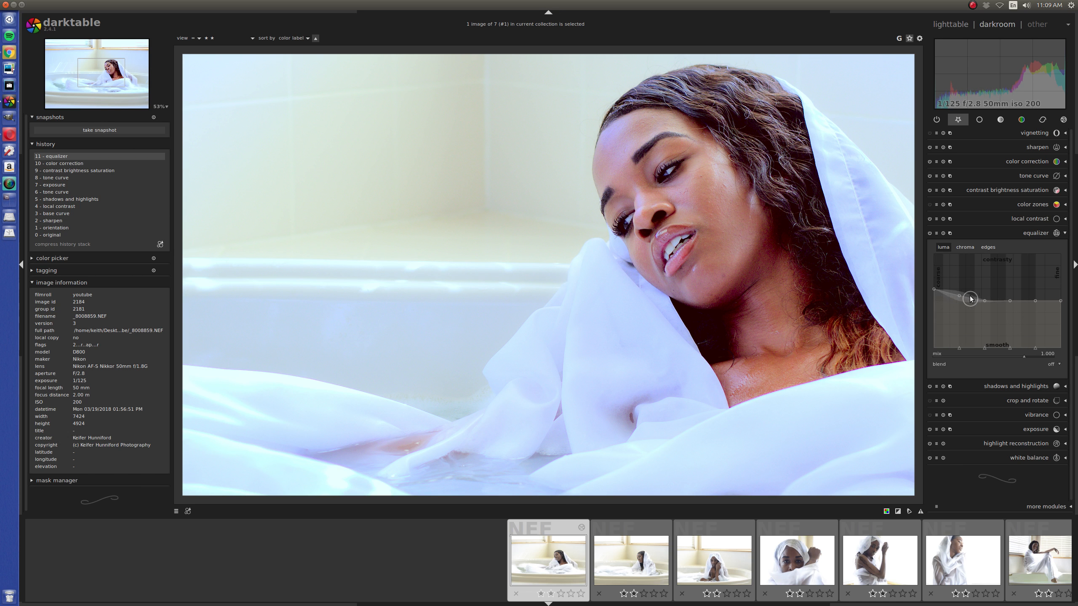
drag(959, 296, 959, 297)
drag(959, 296, 960, 298)
drag(933, 285, 934, 286)
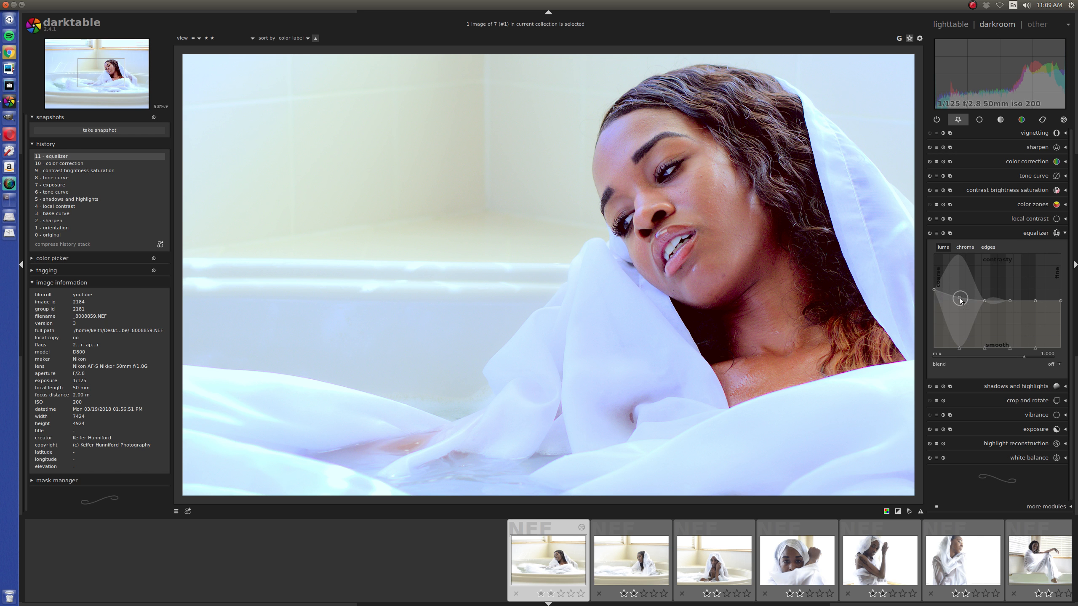
- Shape the equalizer's luma curve by raising the second-coarsest and finest nodes and dipping the middle slightly
drag(960, 296, 960, 294)
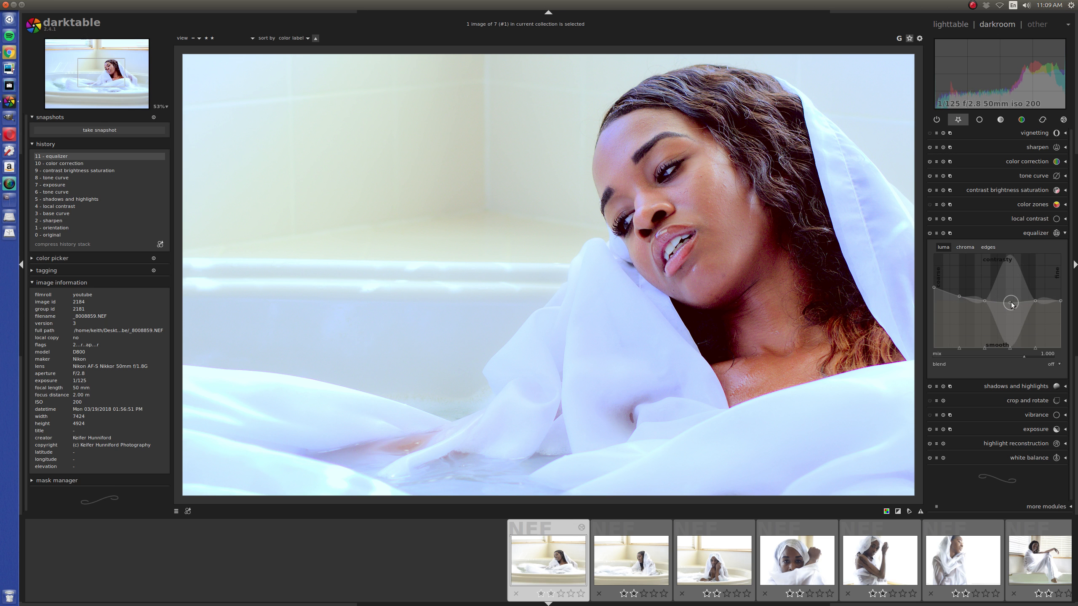
drag(1060, 300, 1059, 295)
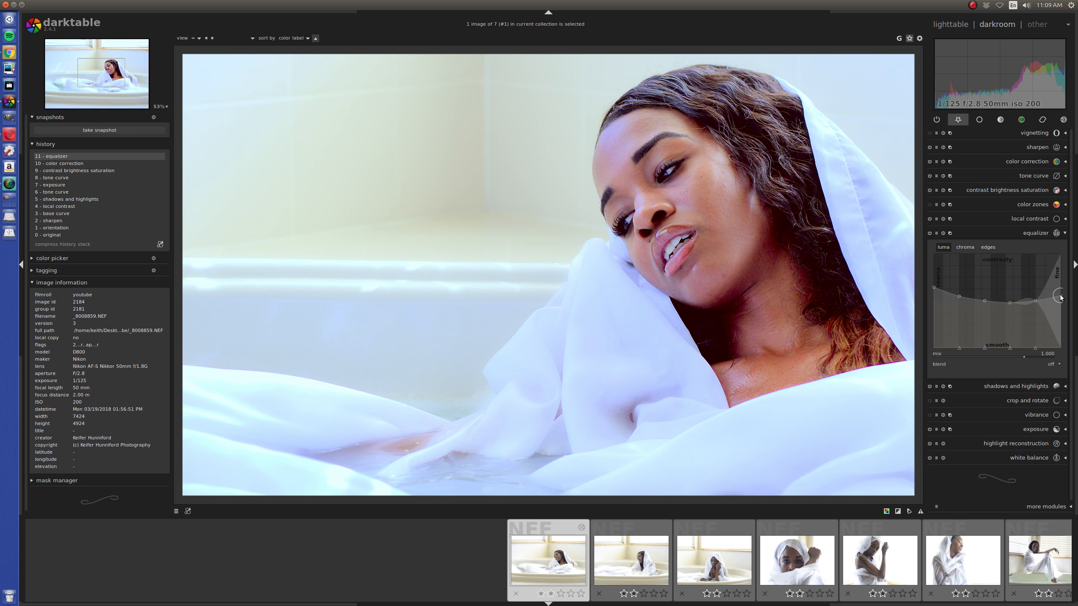
drag(1060, 295, 1063, 299)
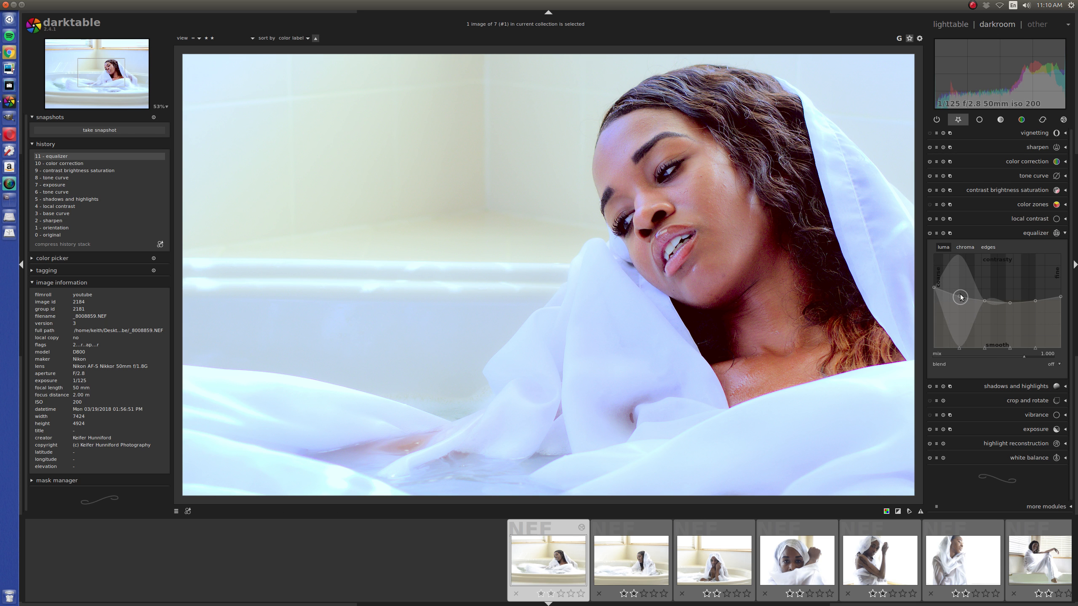
drag(959, 296, 961, 293)
drag(959, 293, 960, 292)
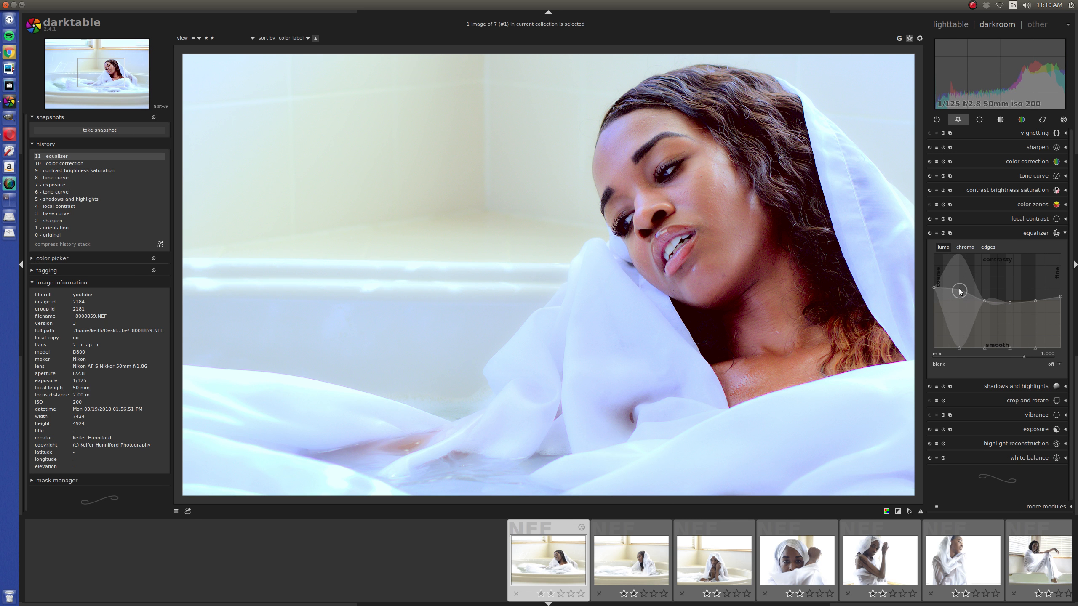
- Toggle the equalizer off and on several times to compare the portrait with and without its effect
click(929, 234)
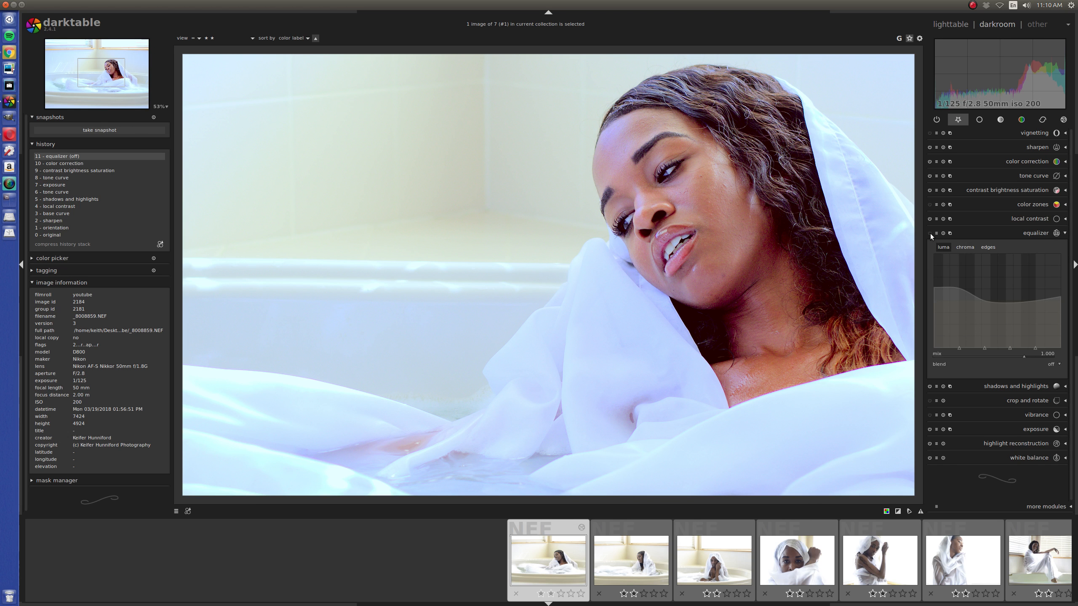
click(929, 234)
click(930, 233)
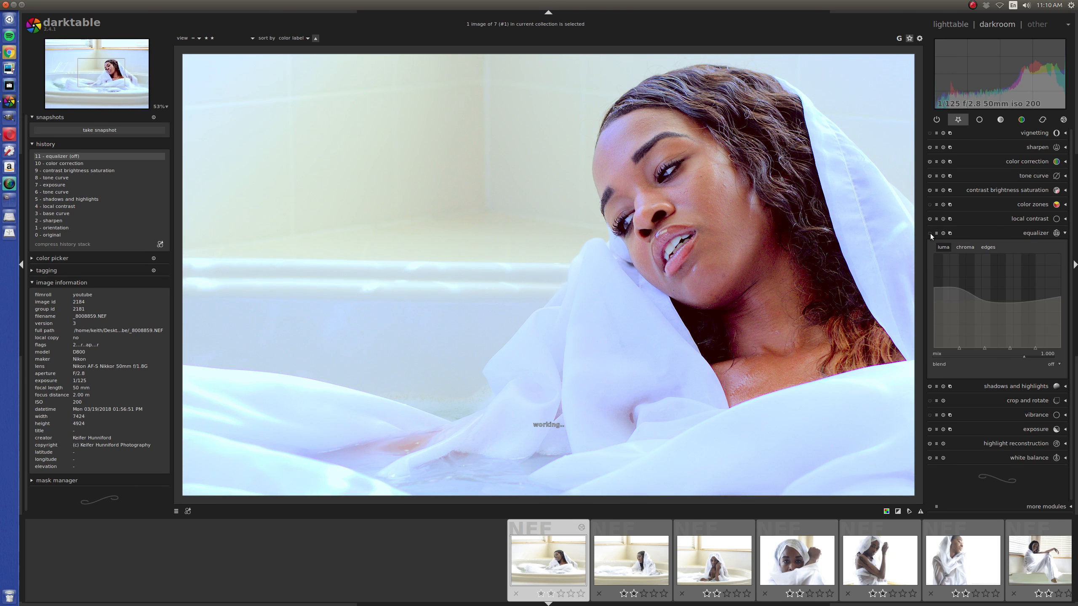
click(929, 234)
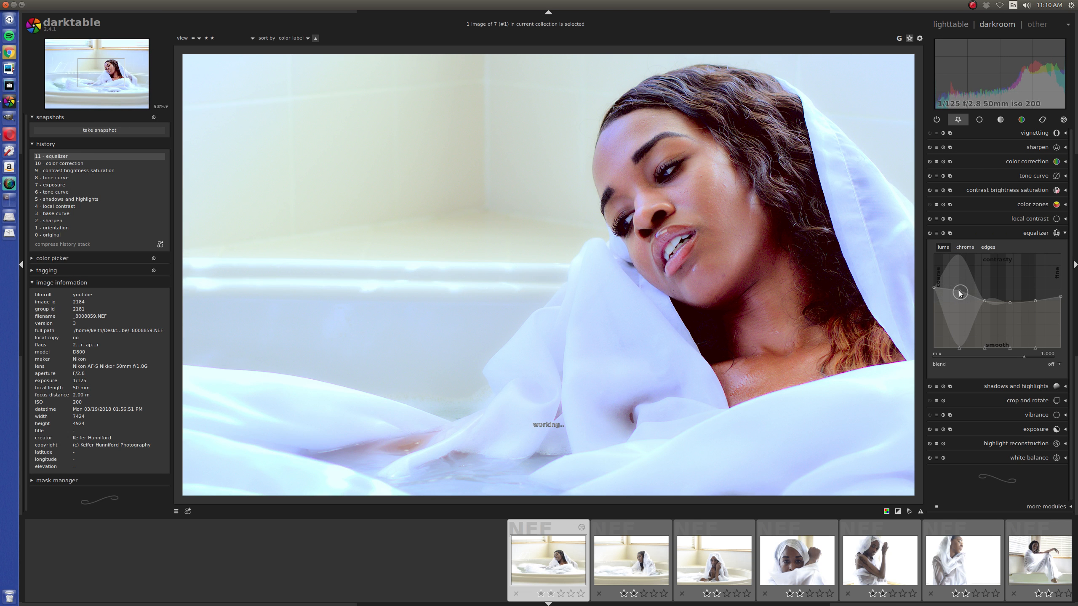
click(929, 234)
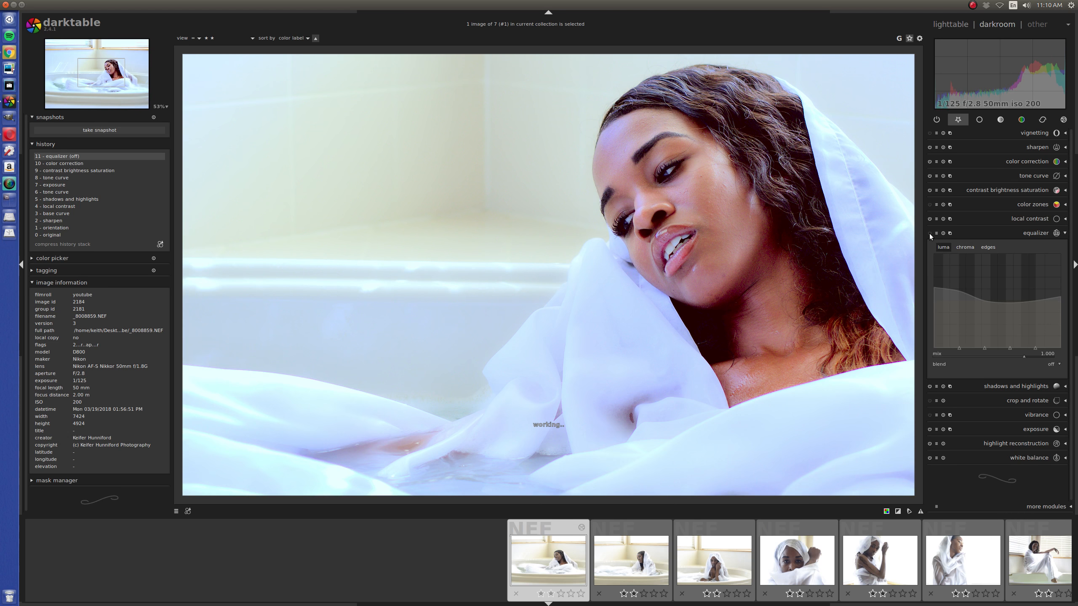
click(930, 234)
- Widen the equalizer's adjustment radius and raise the luma denoising threshold slightly at the finest details, checking the model's skin
scroll(636, 262, down, 2)
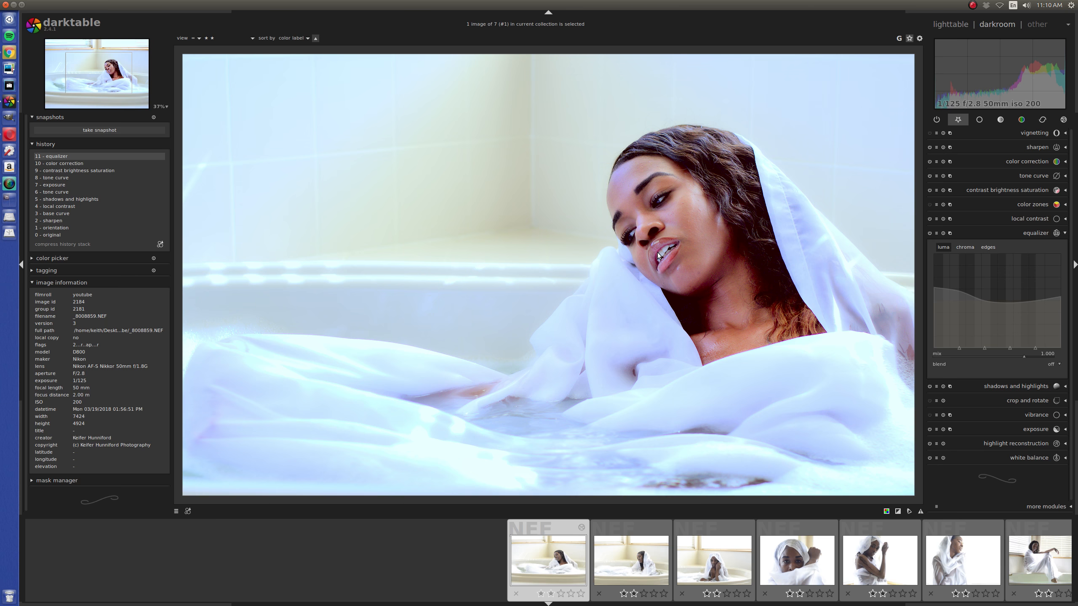
scroll(737, 302, up, 4)
scroll(763, 276, up, 2)
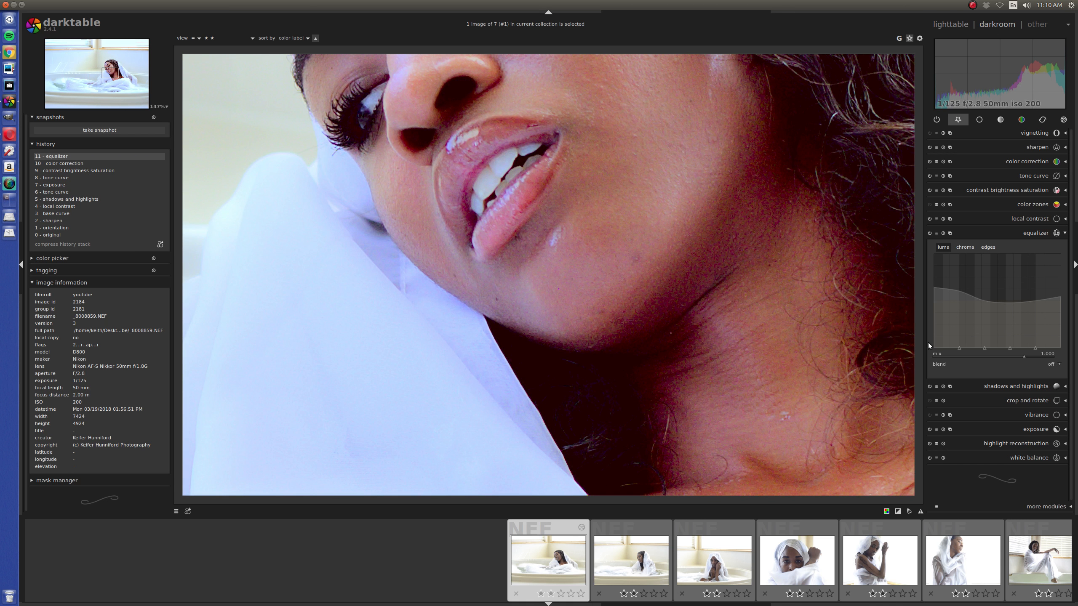
scroll(864, 334, down, 1)
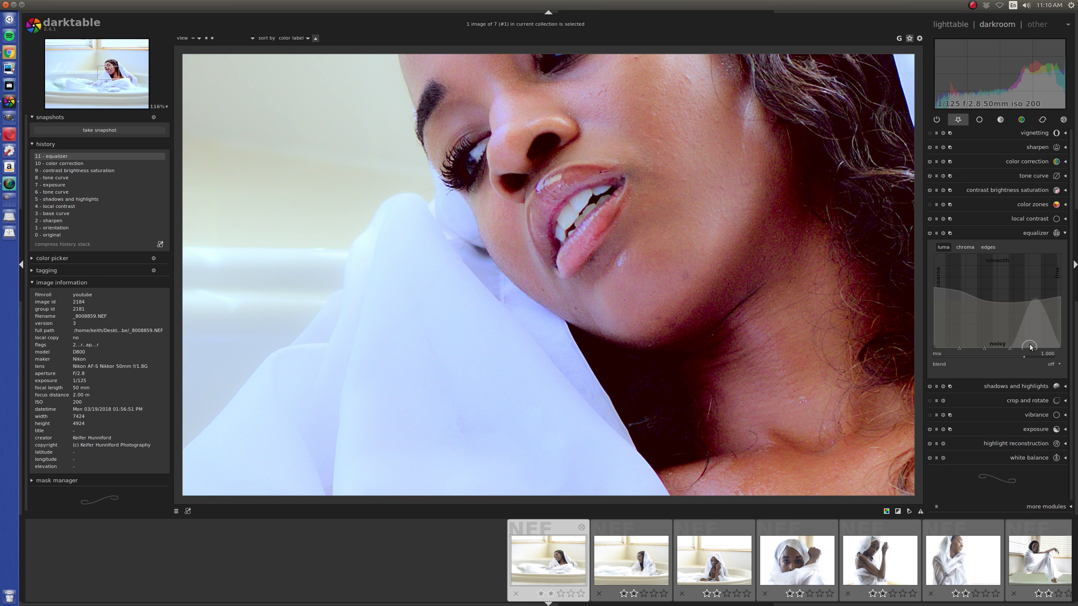
scroll(1034, 336, down, 5)
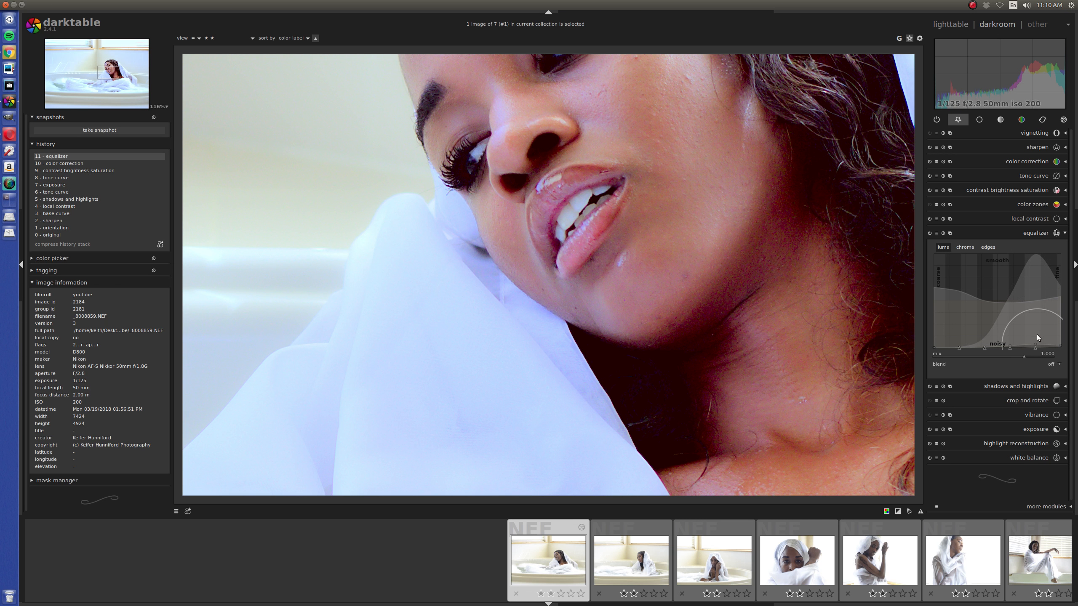
drag(1054, 341, 1056, 337)
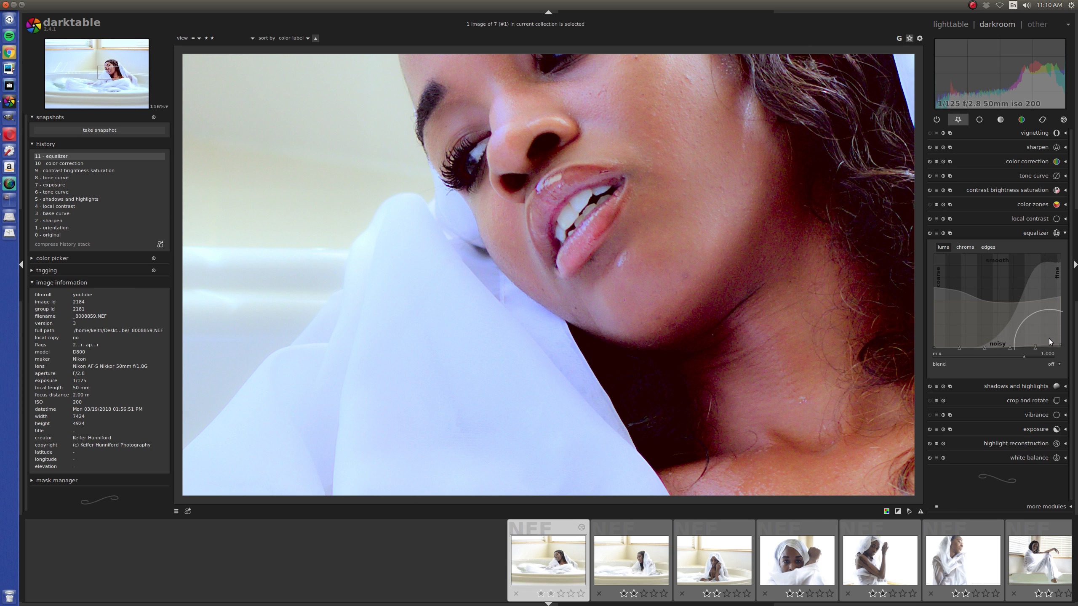
scroll(830, 318, down, 3)
scroll(830, 316, down, 2)
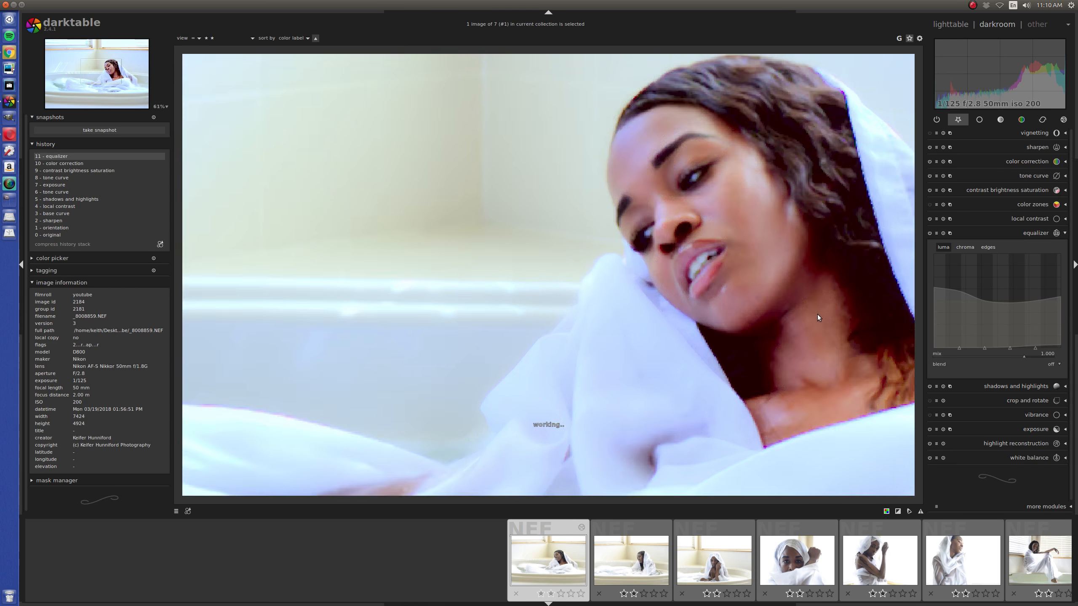
scroll(818, 317, down, 1)
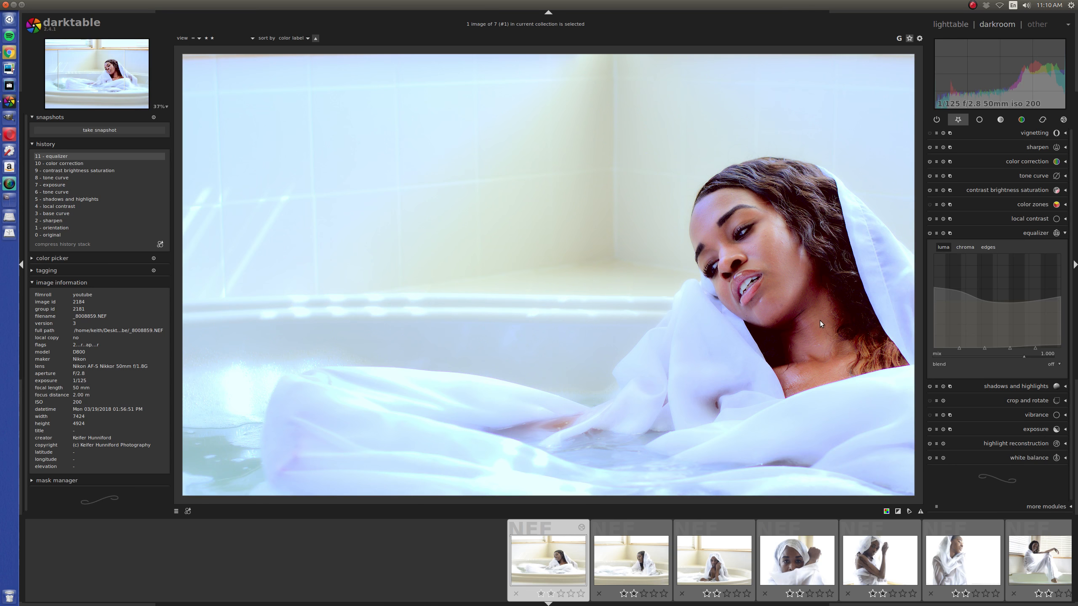
- Set the local contrast detail to 90%, checking the model's face up close and the full frame
scroll(820, 319, down, 1)
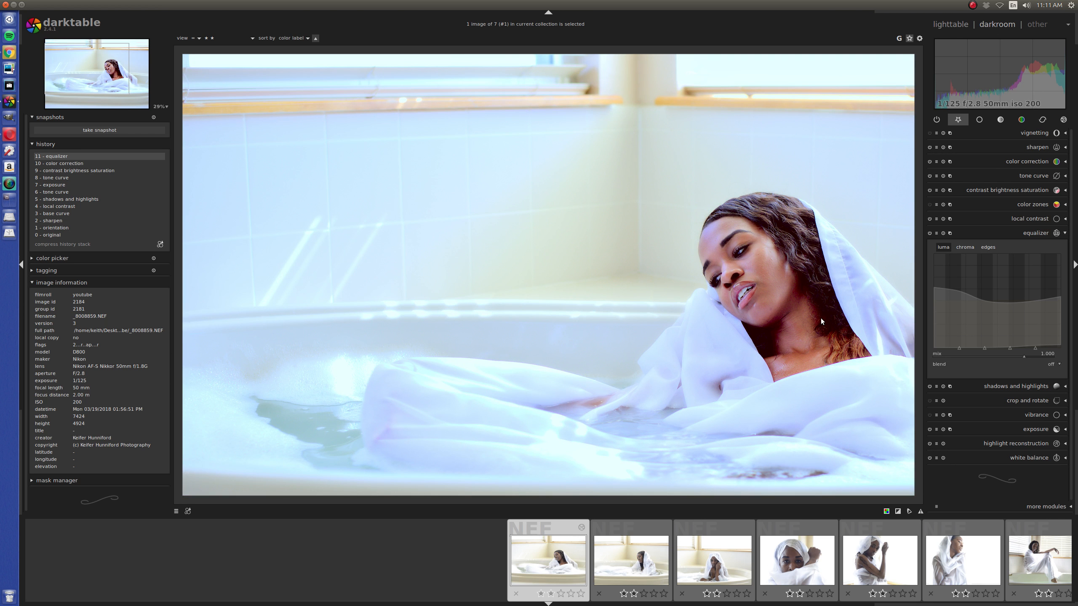
scroll(822, 318, down, 1)
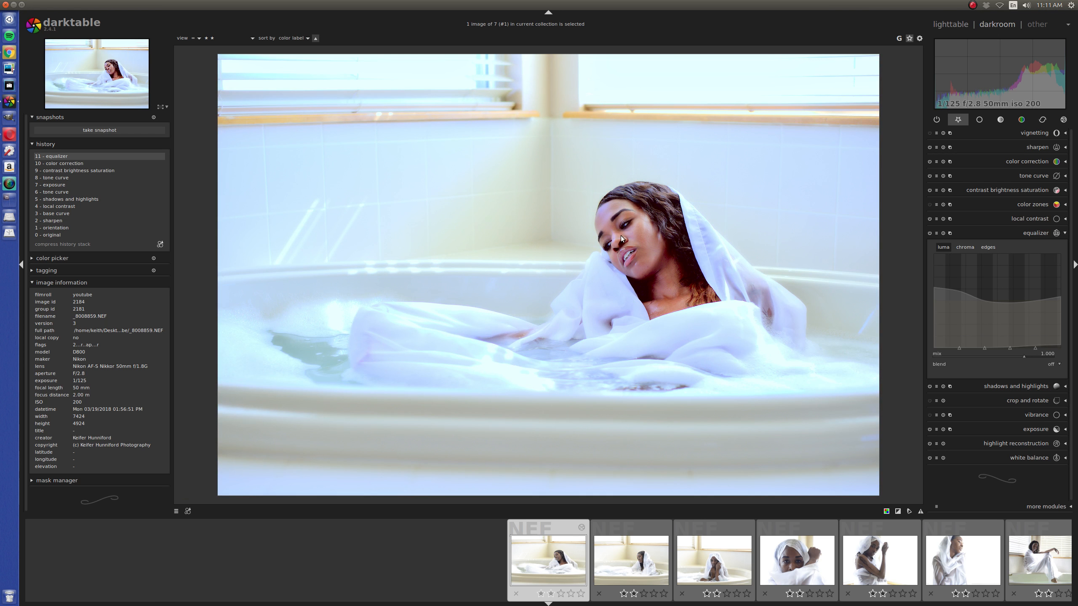
scroll(619, 236, up, 4)
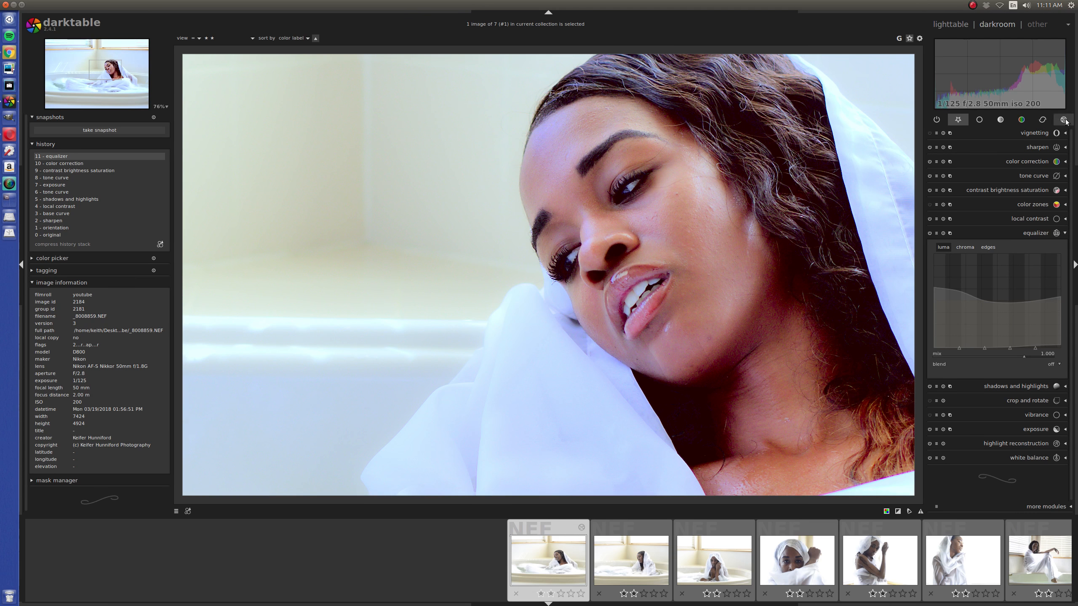
click(1024, 219)
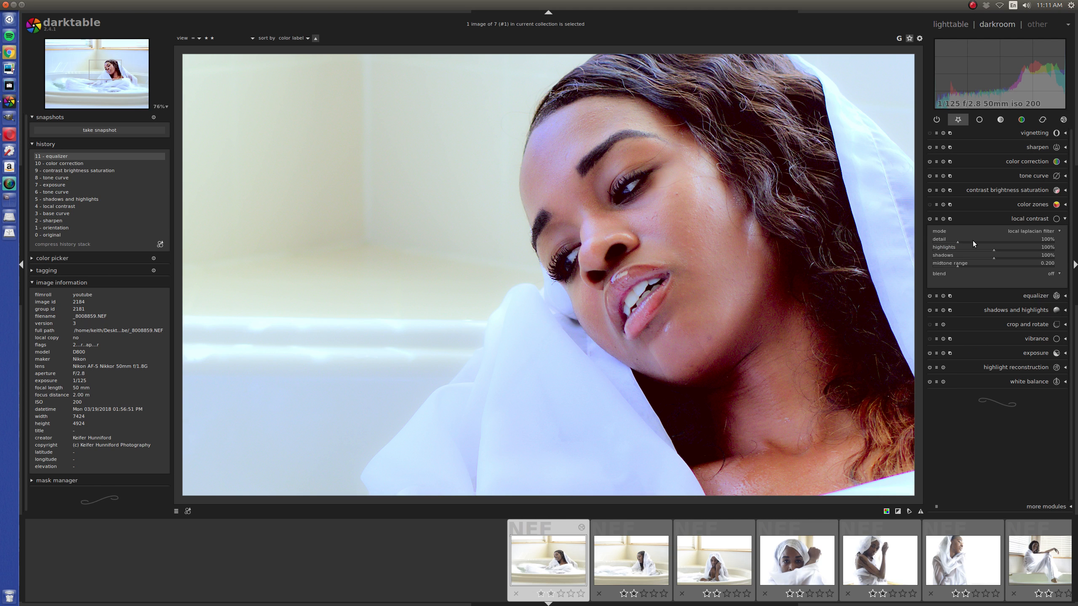
scroll(973, 241, down, 1)
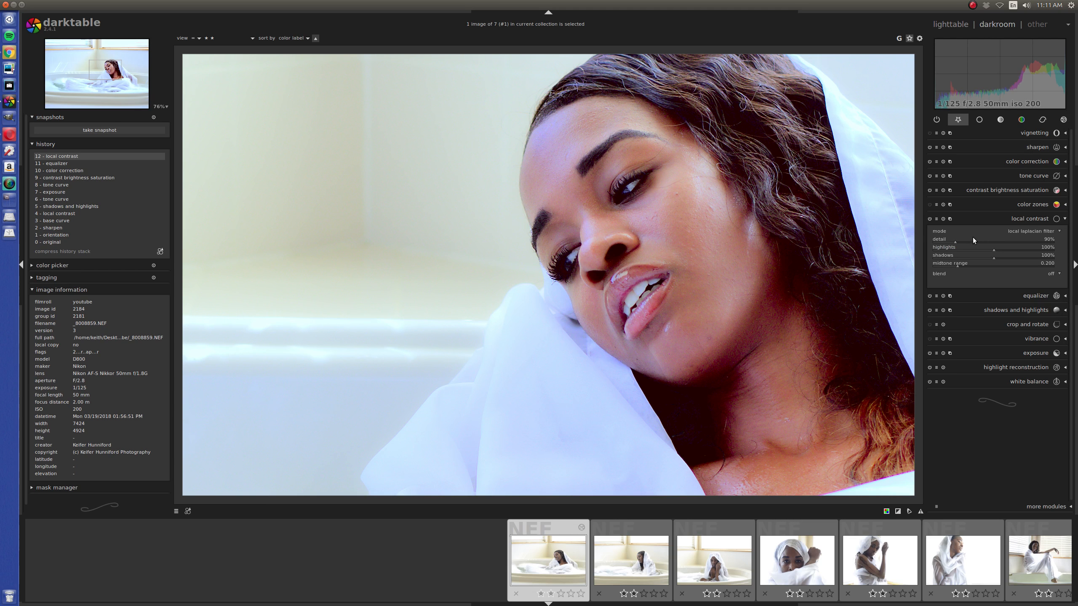
scroll(973, 240, down, 3)
scroll(972, 238, down, 3)
scroll(970, 240, down, 1)
mouse_move(953, 241)
mouse_down()
mouse_move(964, 241)
mouse_move(955, 243)
mouse_up()
scroll(806, 248, down, 1)
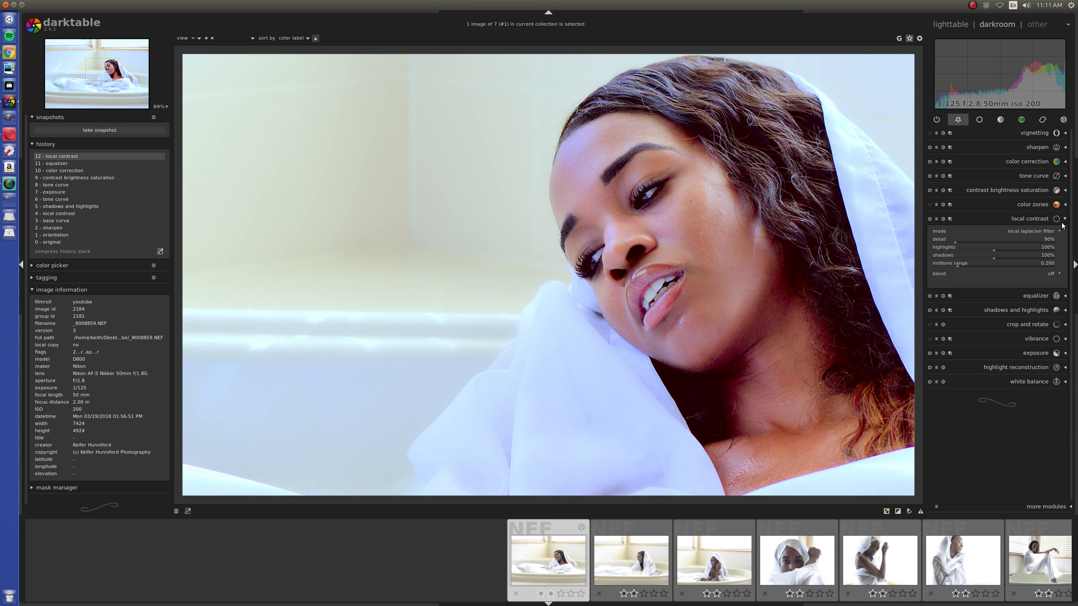
- Raise the local contrast midtone range to 0.764, keeping the local laplacian filter mode
click(1048, 232)
click(1048, 232)
drag(958, 266, 1017, 266)
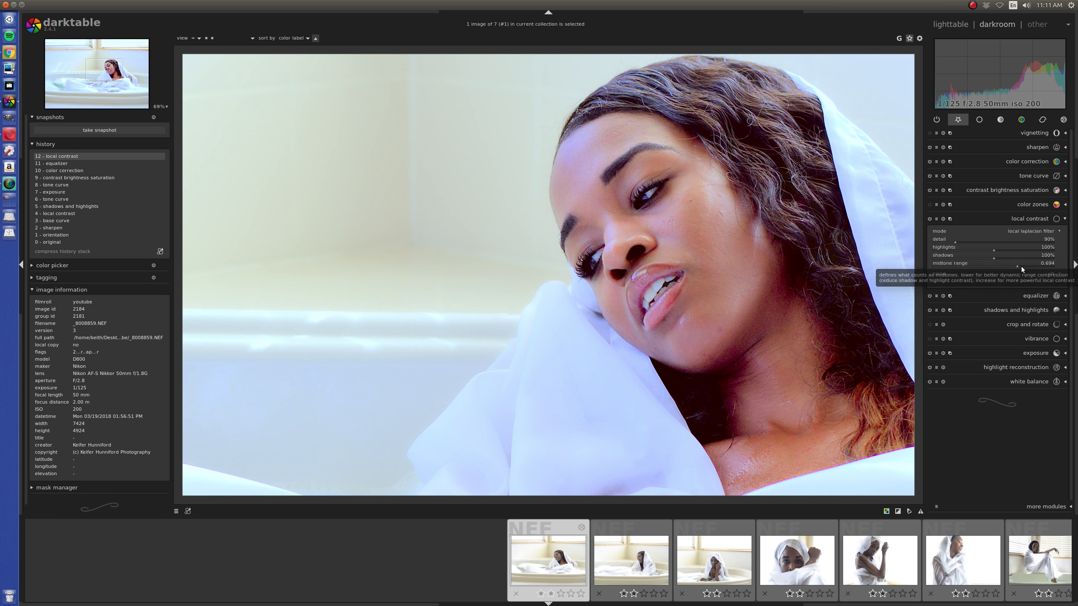
drag(1018, 265, 1026, 266)
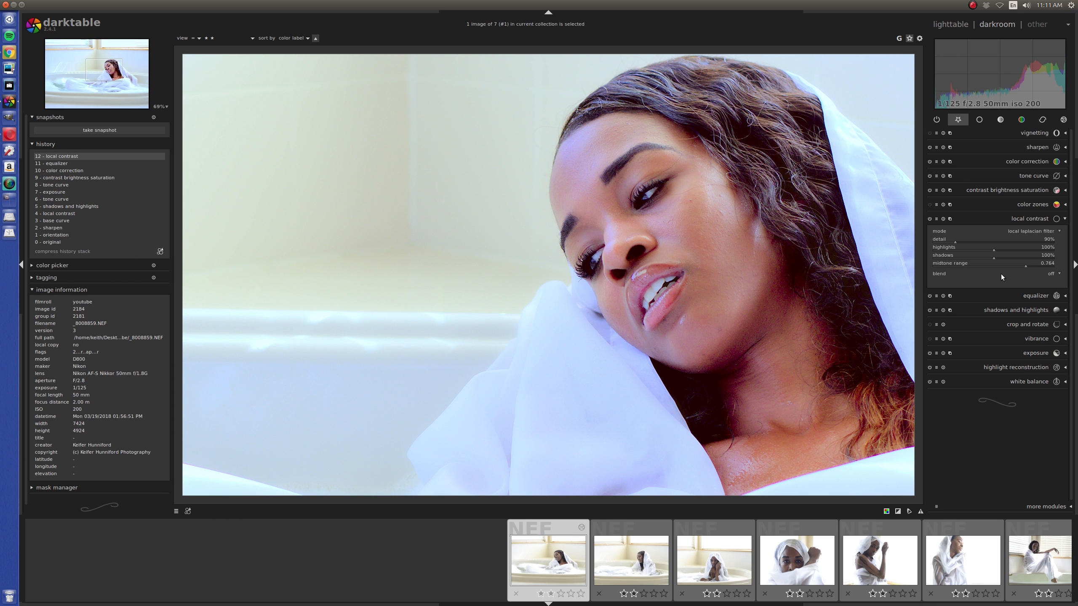
- Compare the portrait with and without local contrast, fine-tuning the midtone range to 0.777
scroll(917, 272, down, 3)
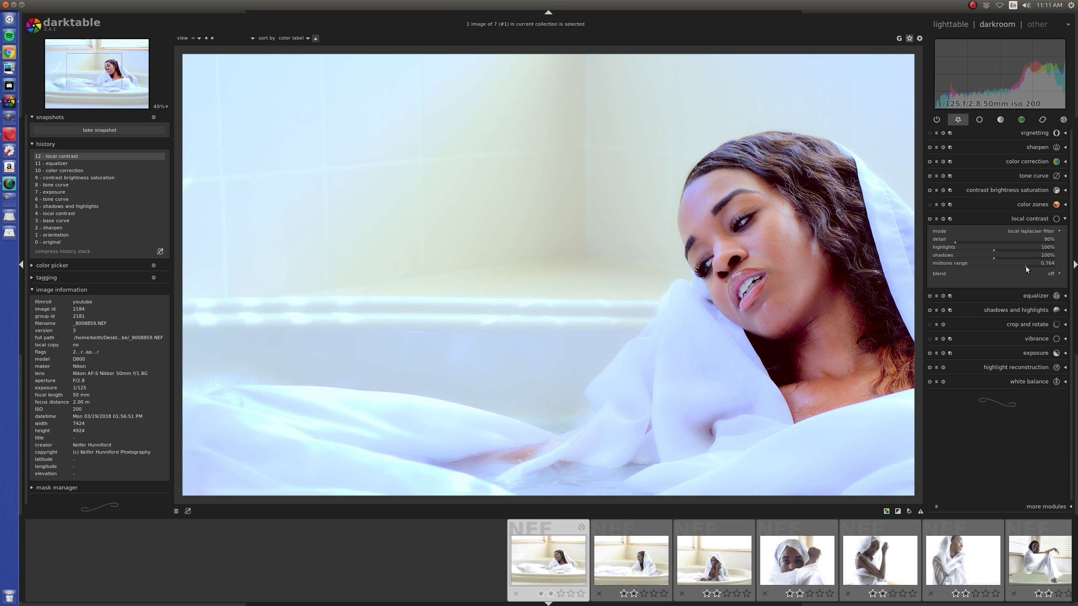
click(930, 218)
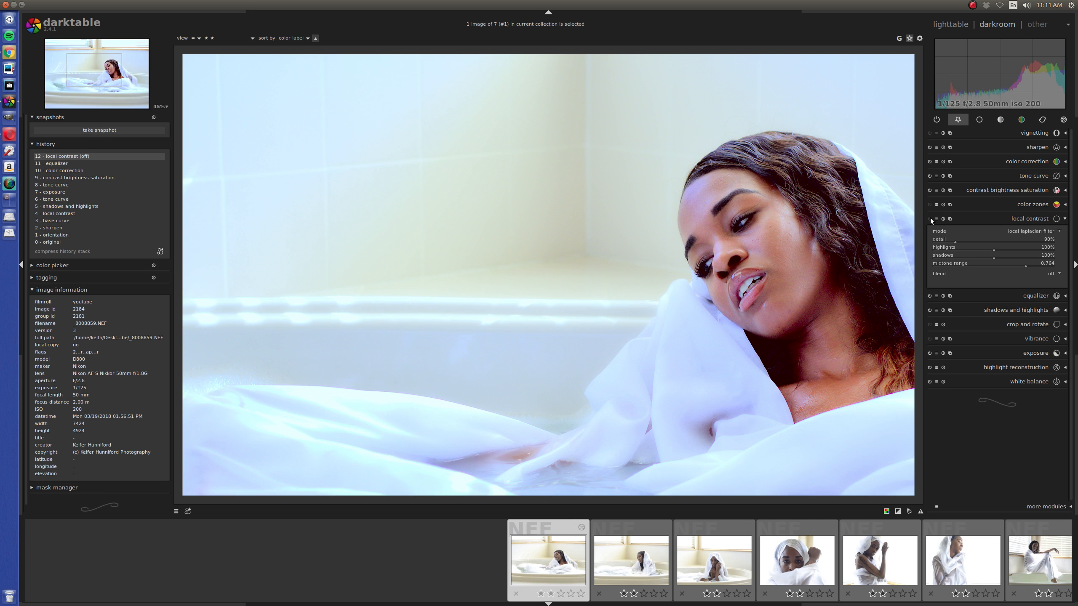
click(930, 218)
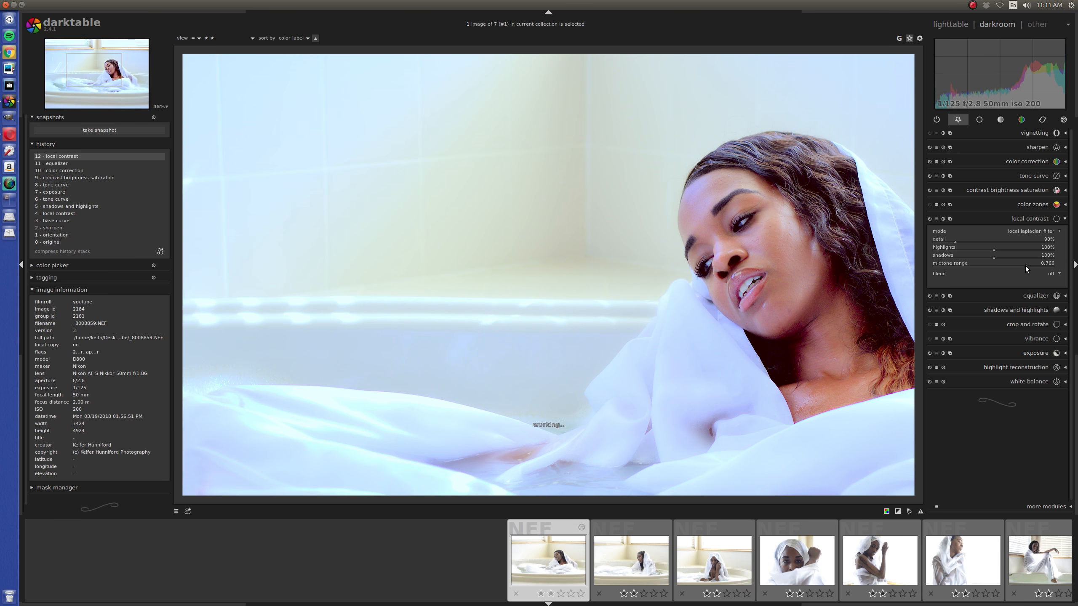
drag(1026, 267, 1027, 266)
click(929, 218)
click(930, 219)
click(930, 219)
click(930, 218)
- Compare the whole edited photo with its early base curve history state and return to the latest local contrast state
scroll(787, 257, down, 3)
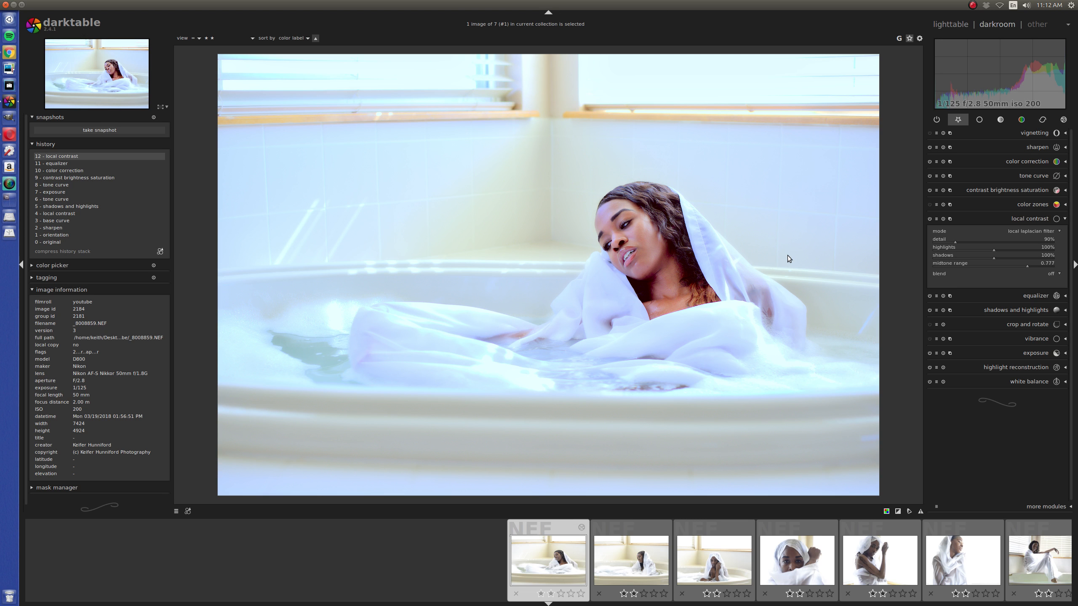
click(74, 219)
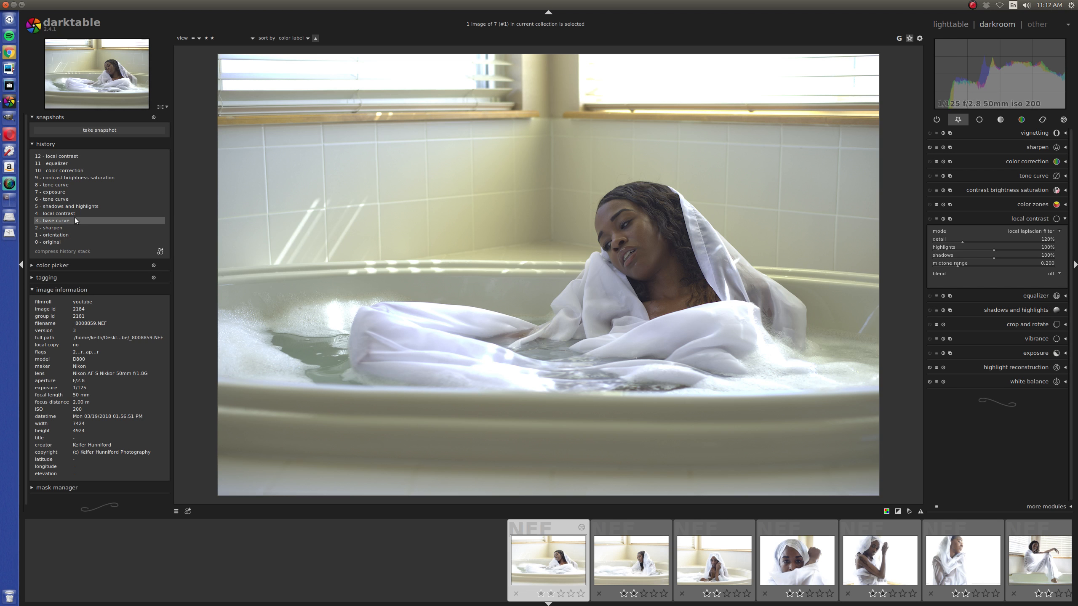
click(75, 156)
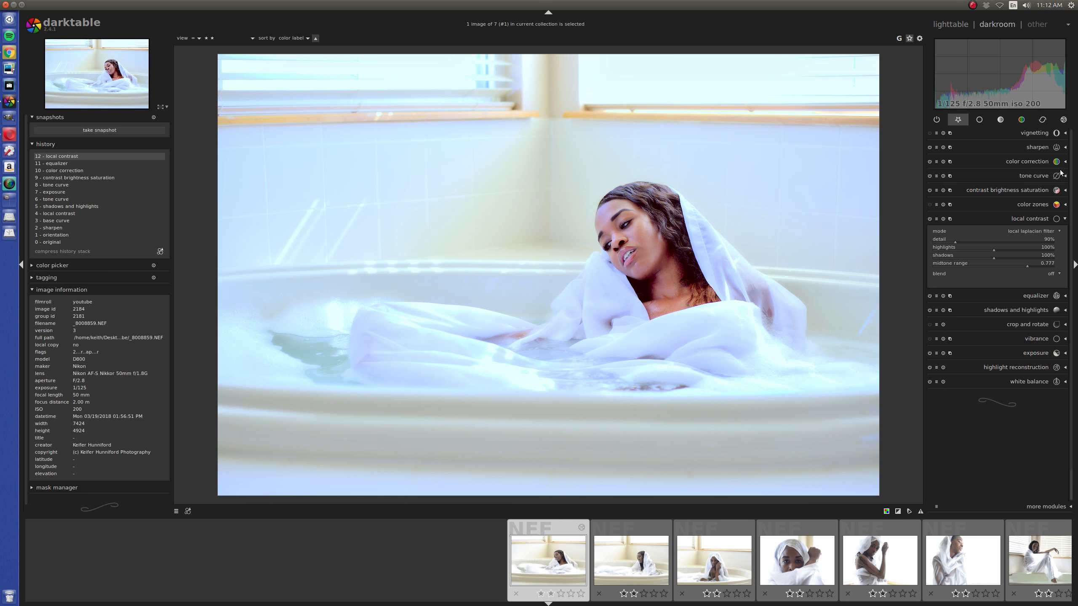
- Enable the lowpass effect and set its blending to a drawn mask
click(1063, 119)
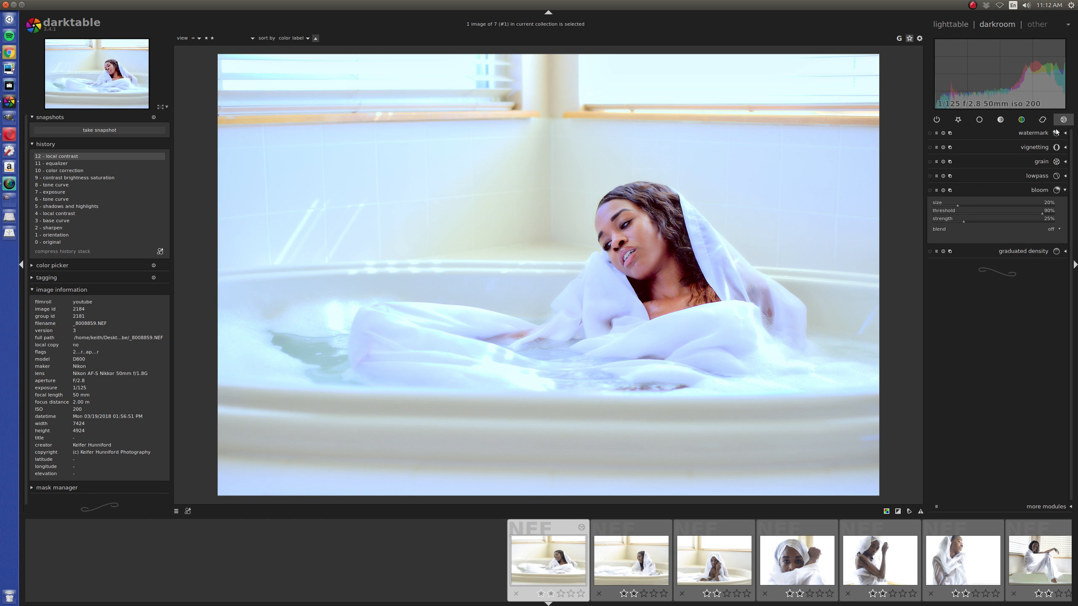
click(1038, 175)
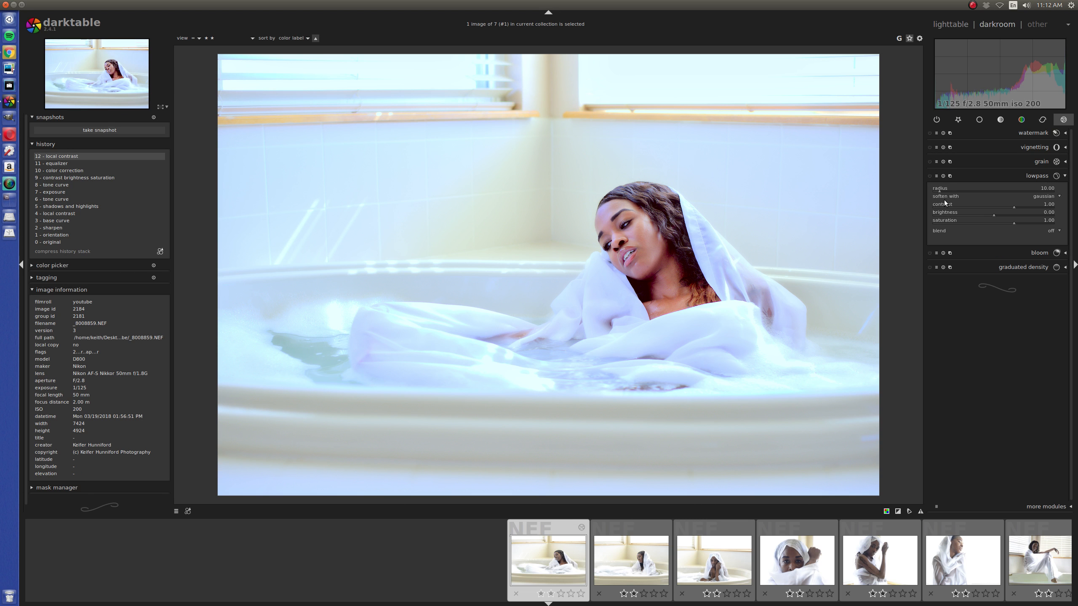
click(929, 176)
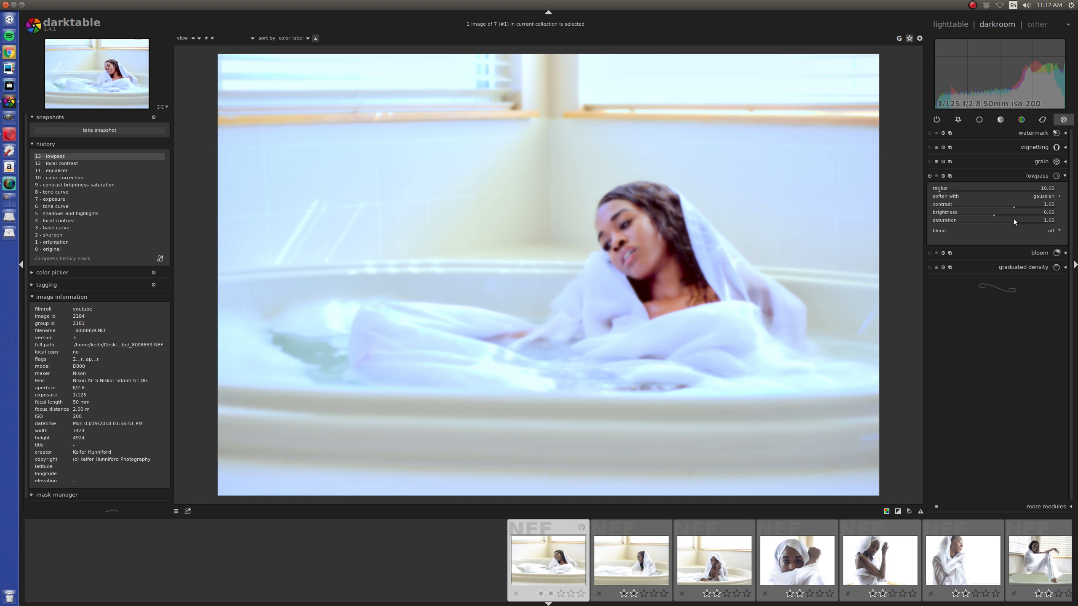
click(1053, 231)
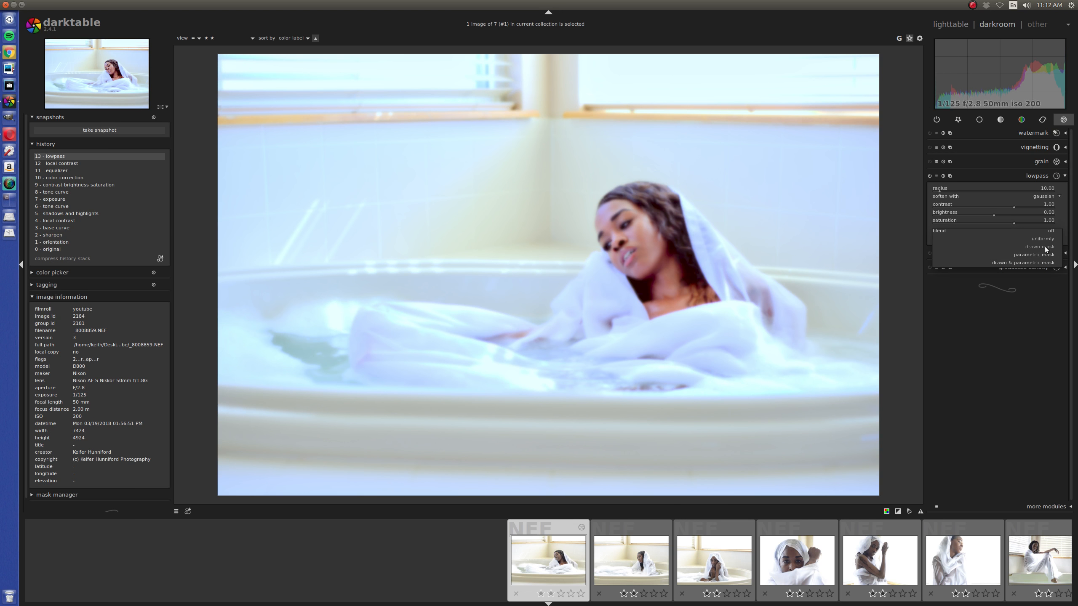
click(1042, 245)
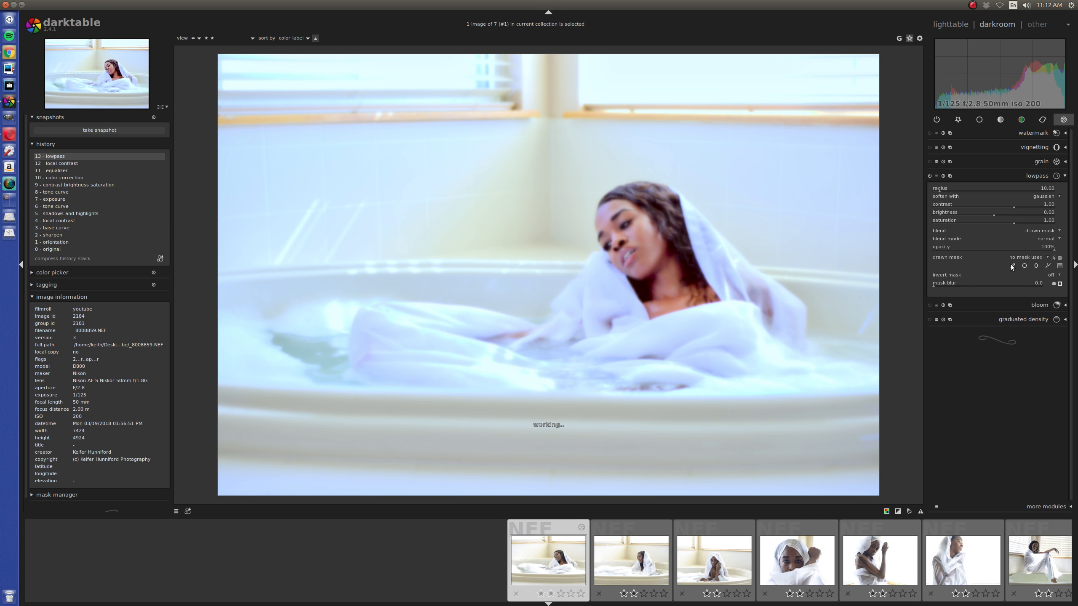
- Paint a wide lowpass brush mask along the front of the bathtub, from one image edge past the other
click(1012, 267)
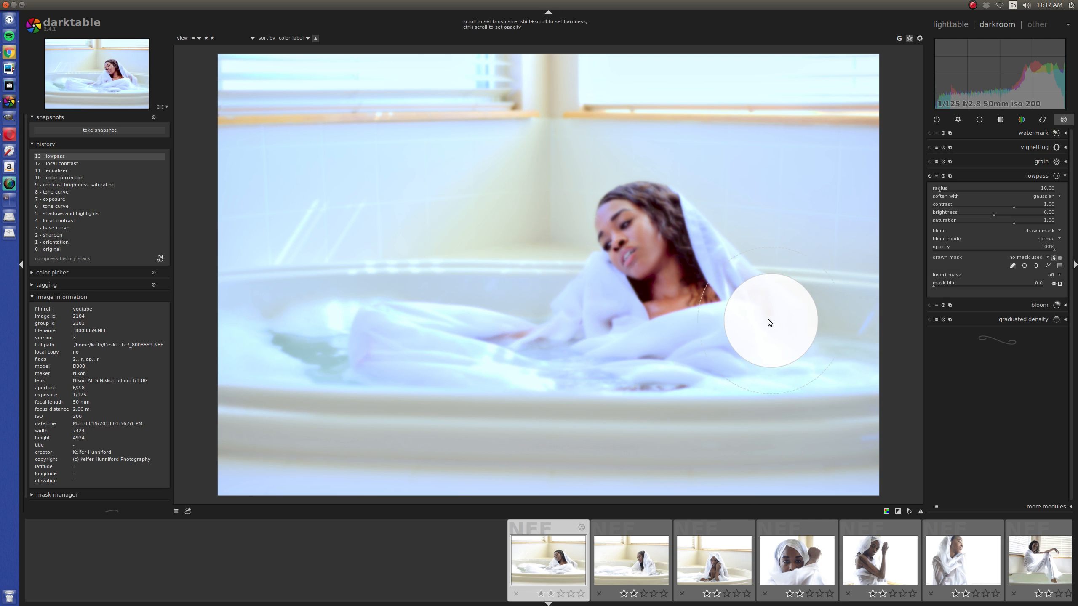
click(1039, 176)
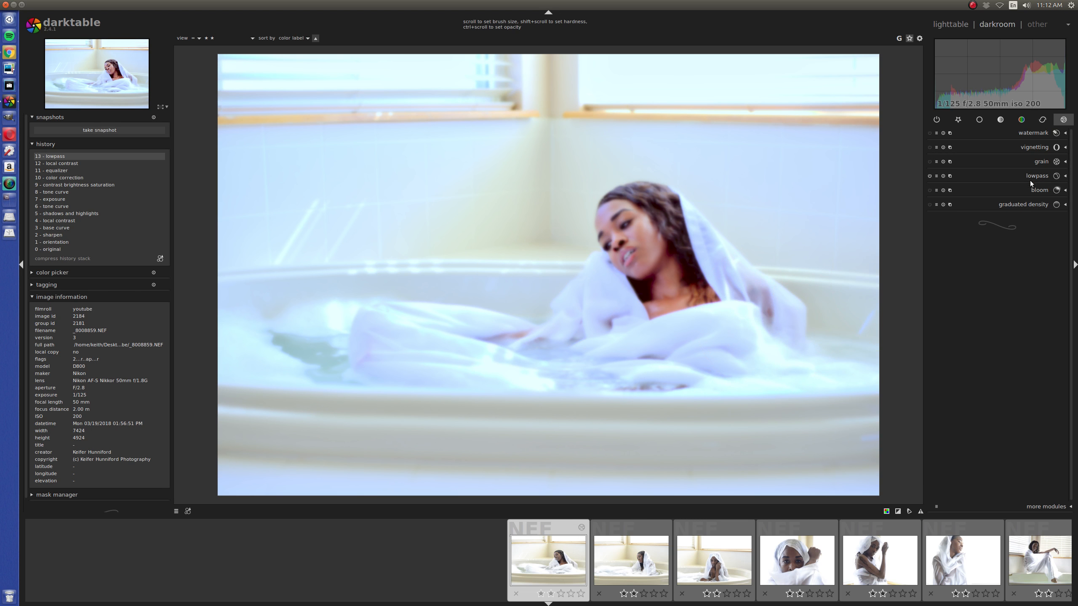
scroll(738, 284, down, 1)
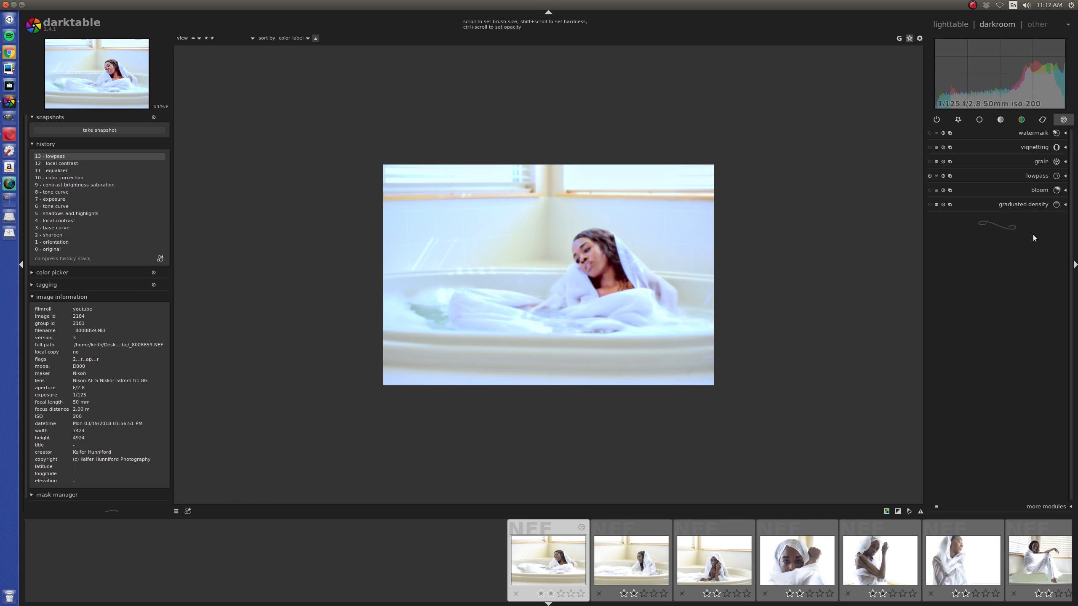
click(1041, 175)
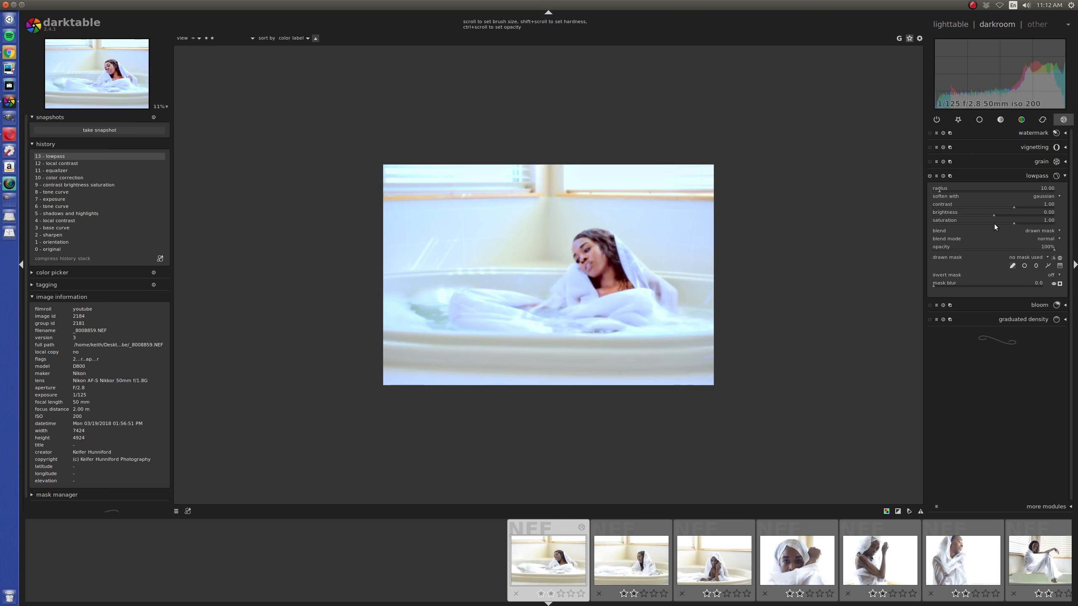
click(1012, 266)
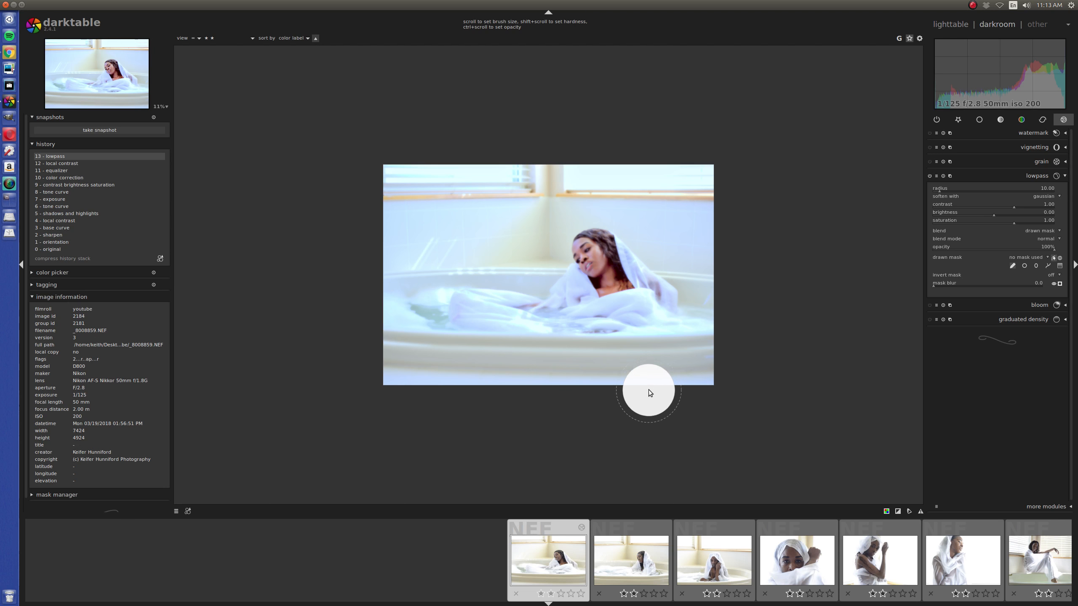
scroll(450, 394, down, 10)
scroll(437, 398, up, 5)
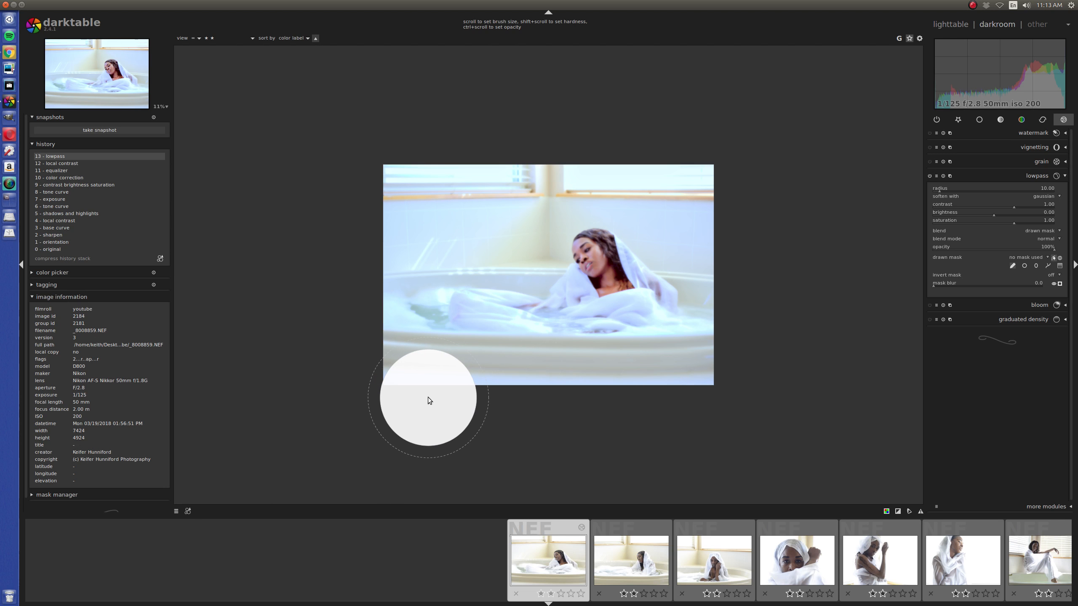
scroll(424, 395, down, 16)
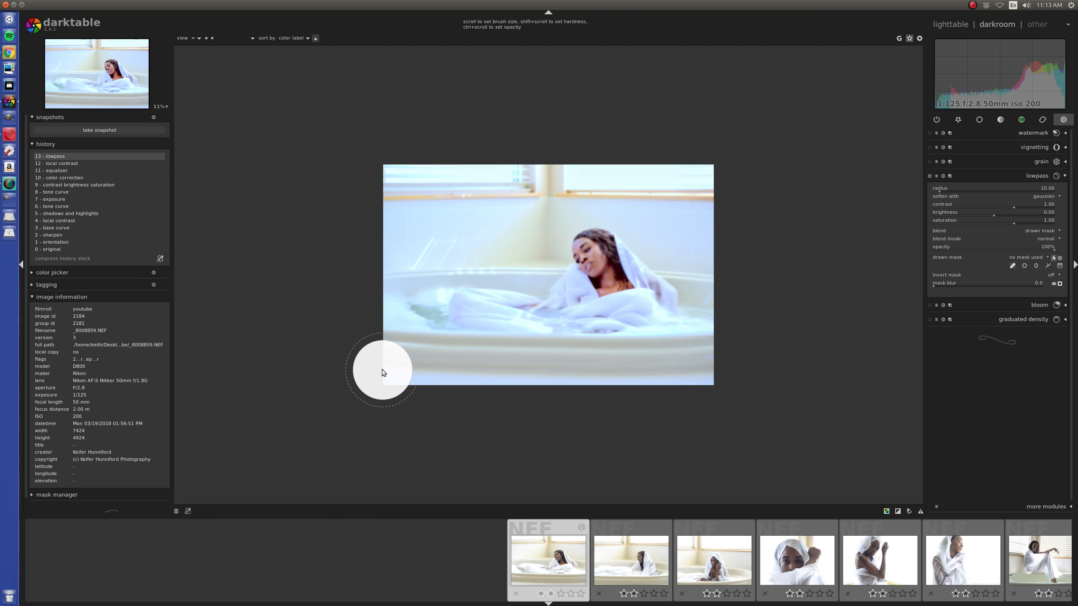
drag(384, 368, 735, 365)
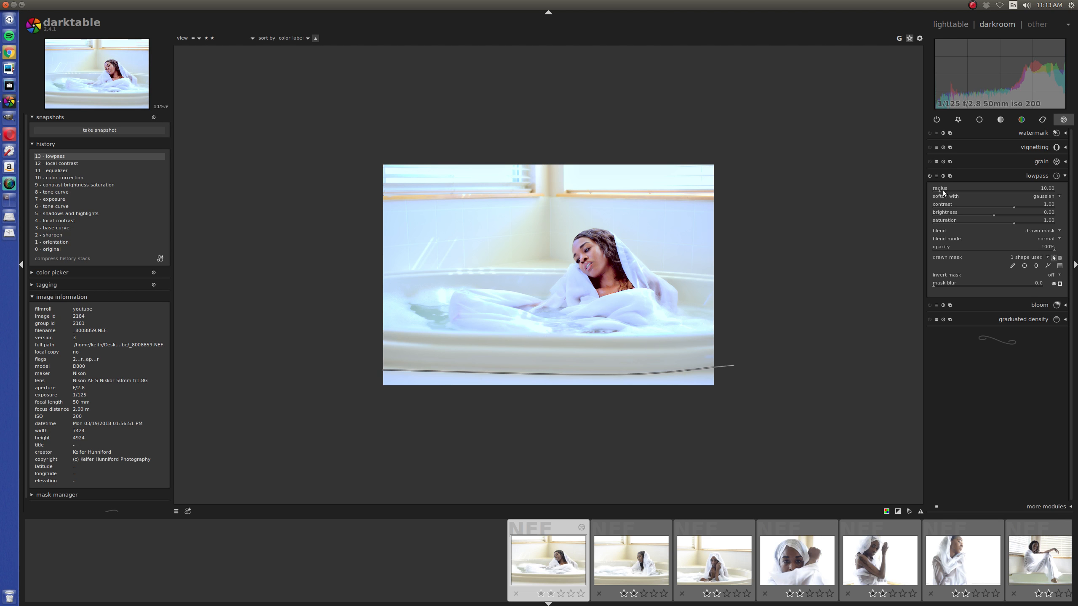
- Increase the lowpass radius to 127.06 for the masked front of the bathtub and check the result
drag(938, 190, 1010, 190)
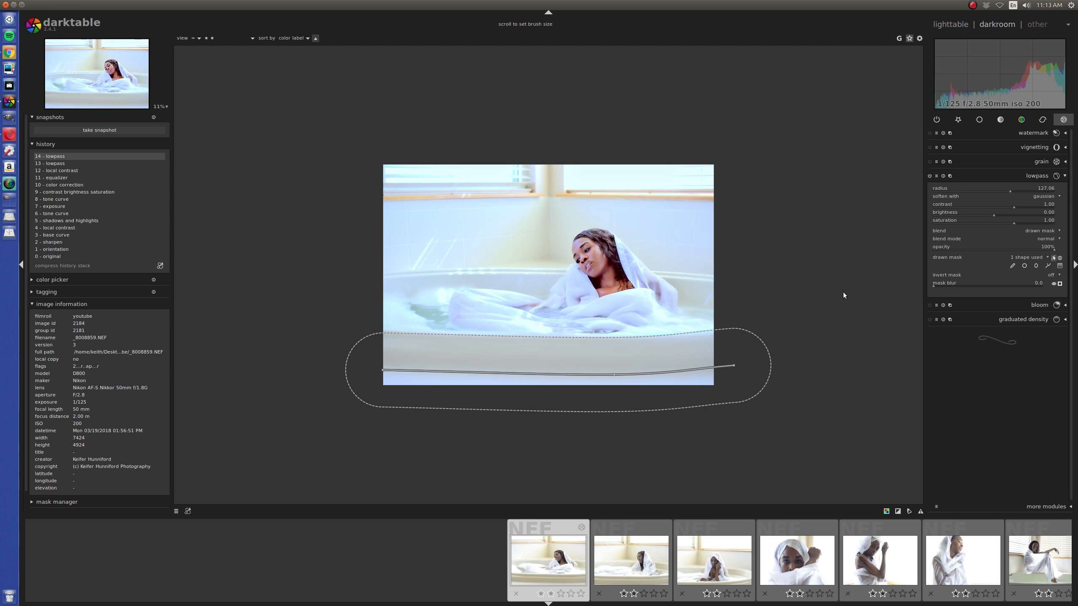
scroll(399, 327, up, 5)
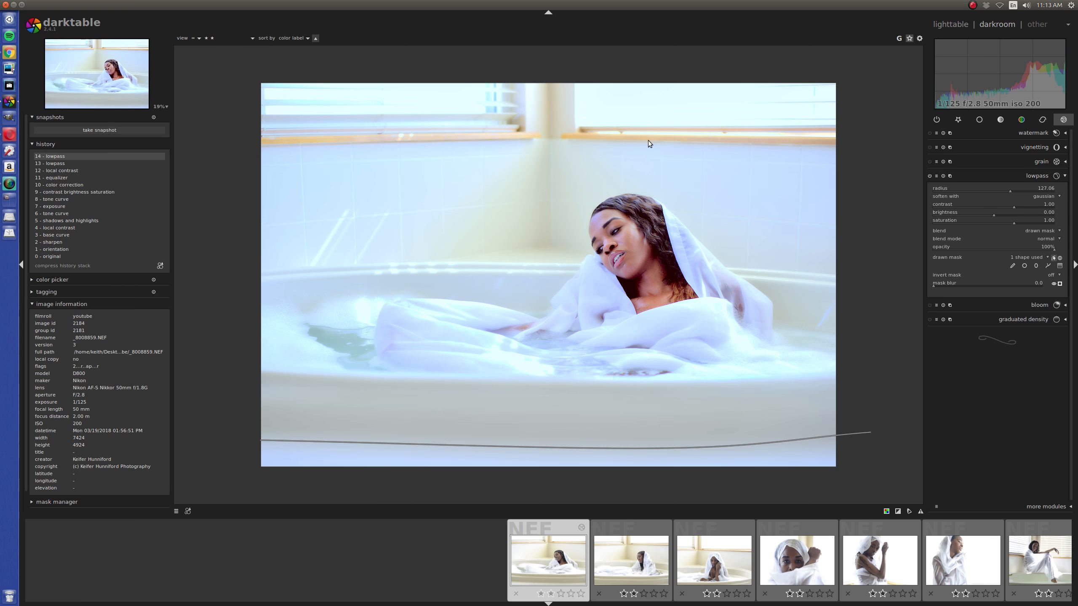
click(1034, 176)
- Raise the highlights value in shadows and highlights to 21.26
click(958, 119)
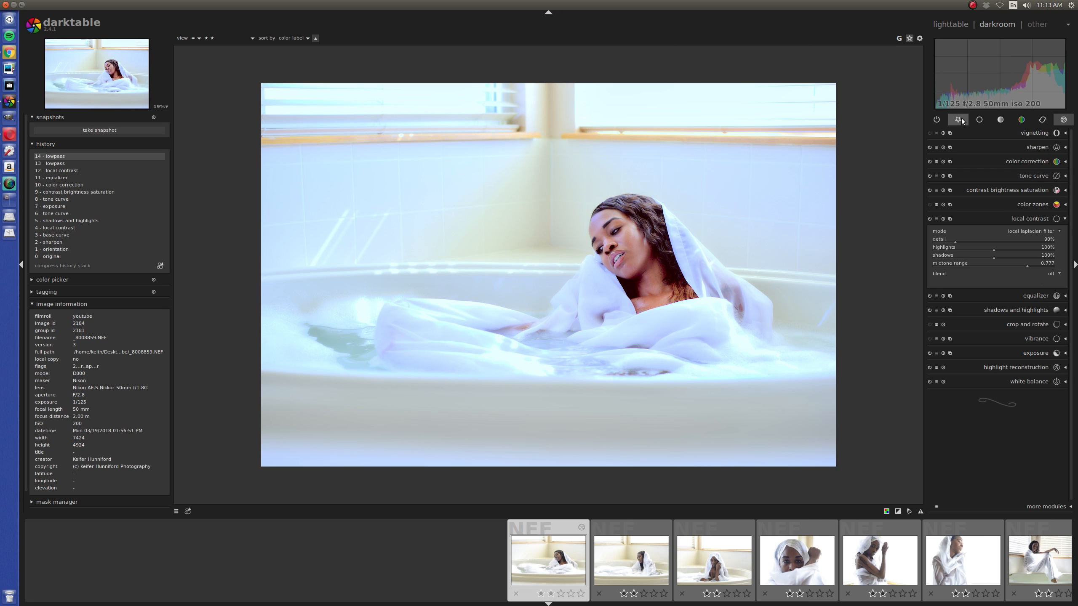
click(1019, 310)
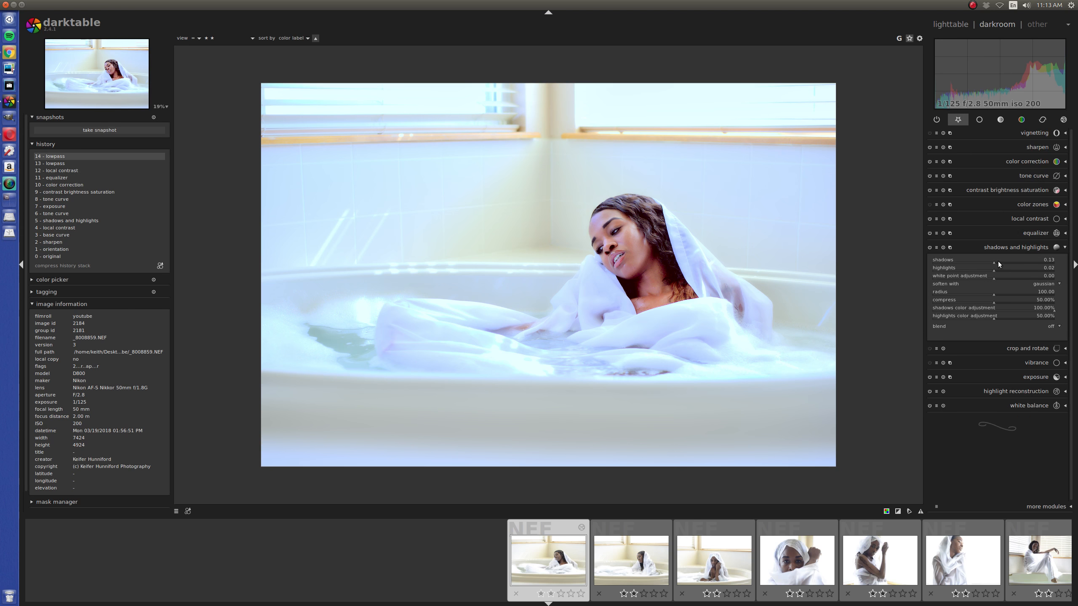
drag(994, 271, 1020, 269)
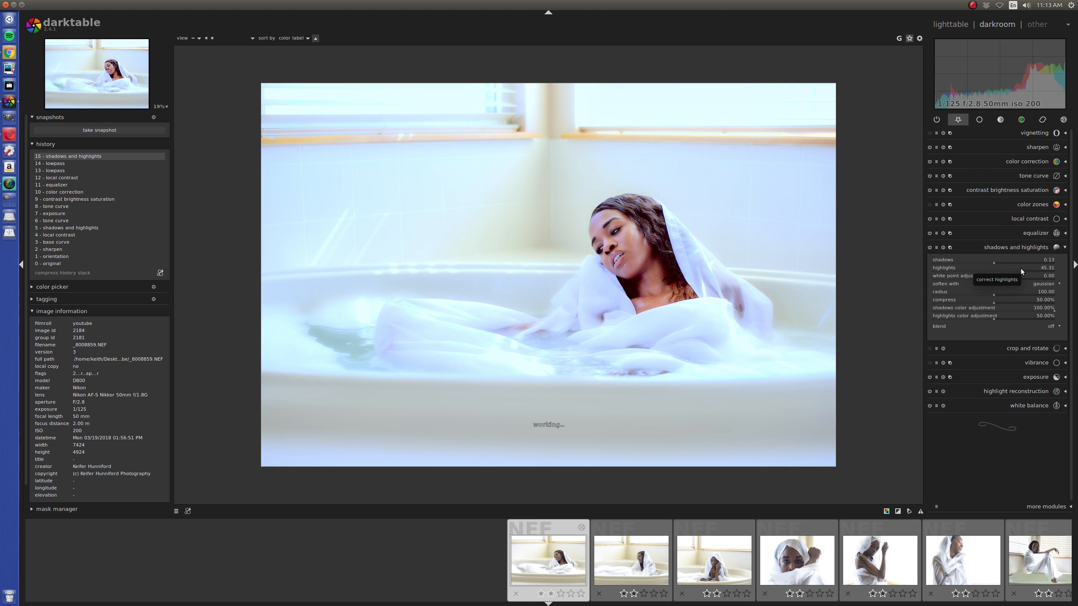
scroll(1015, 268, up, 1)
drag(1016, 268, 1011, 268)
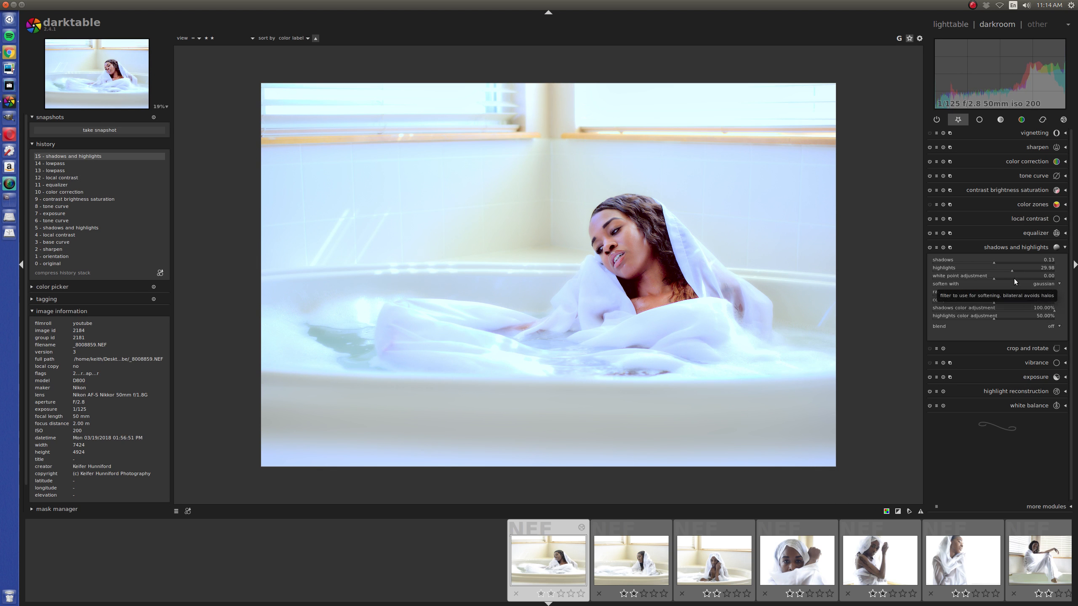
click(1014, 270)
click(1014, 271)
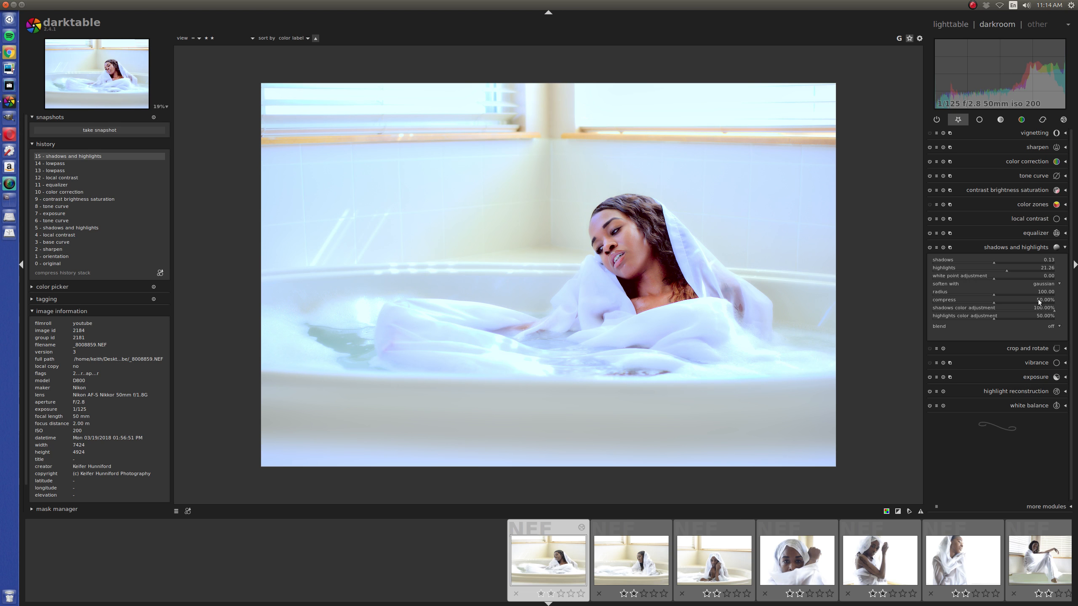
- Enable the bloom effect and switch it off and on again to compare its influence on the photo
click(1063, 119)
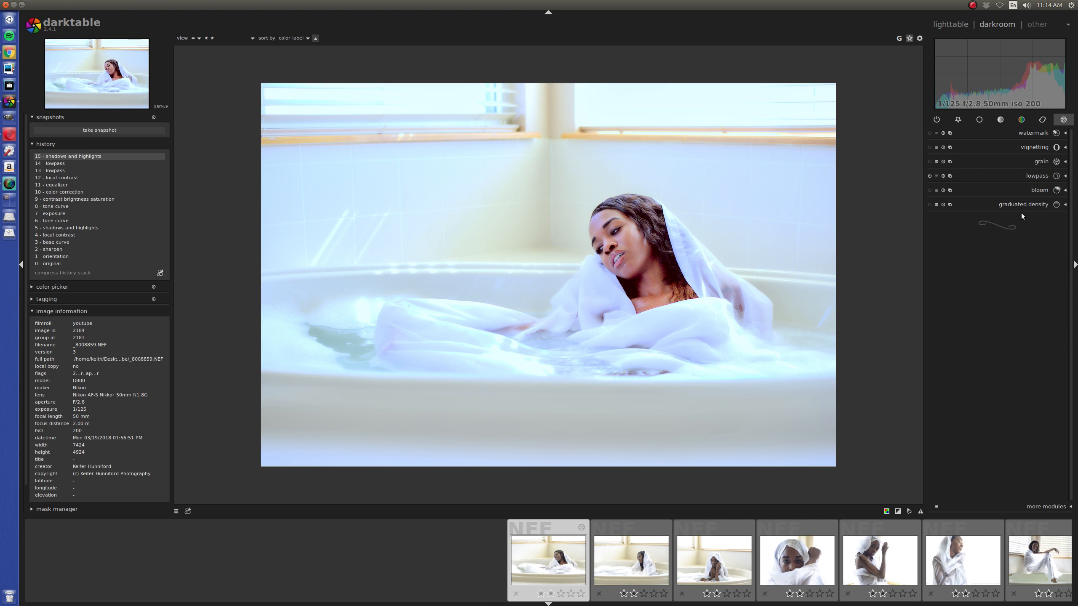
click(929, 190)
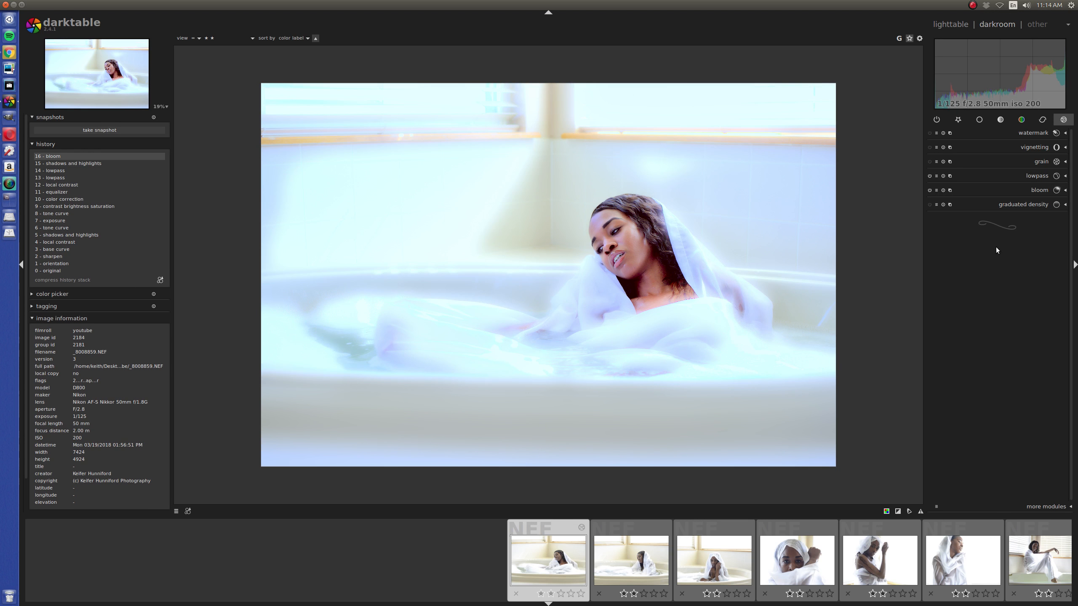
click(1035, 191)
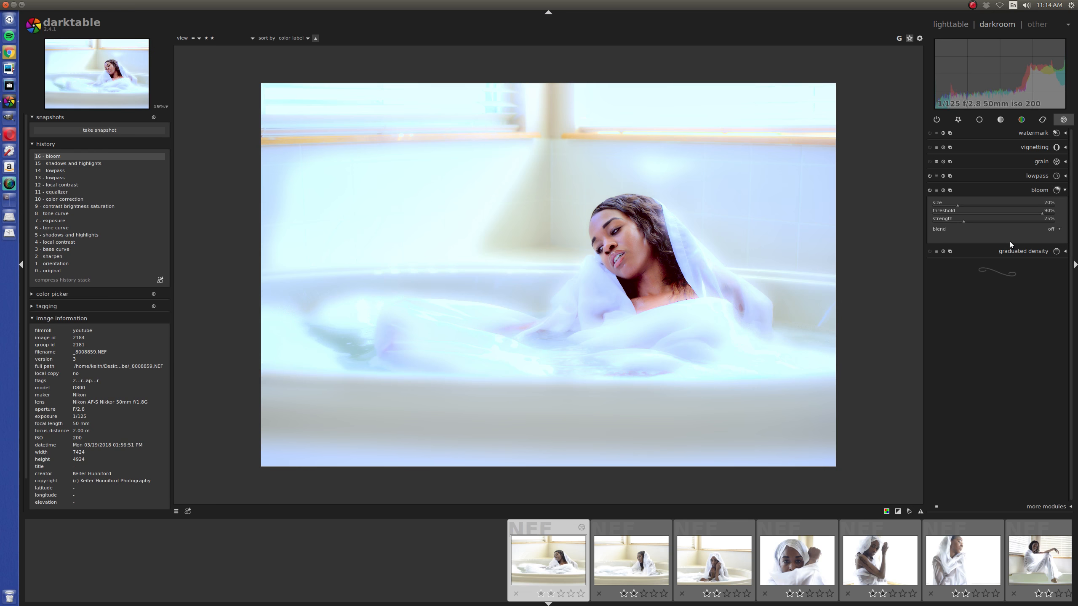
click(928, 189)
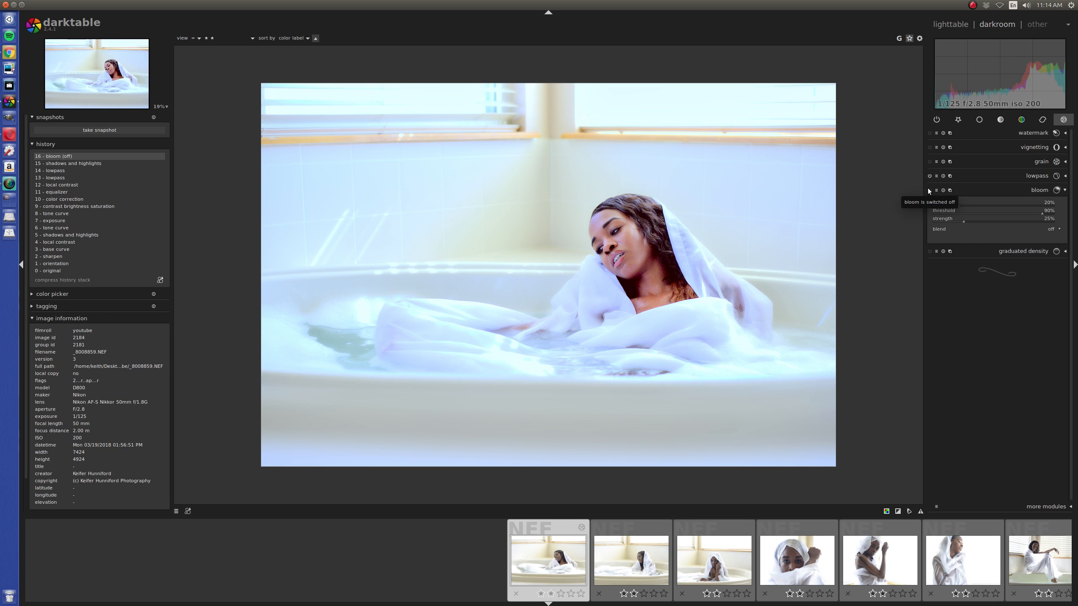
click(928, 190)
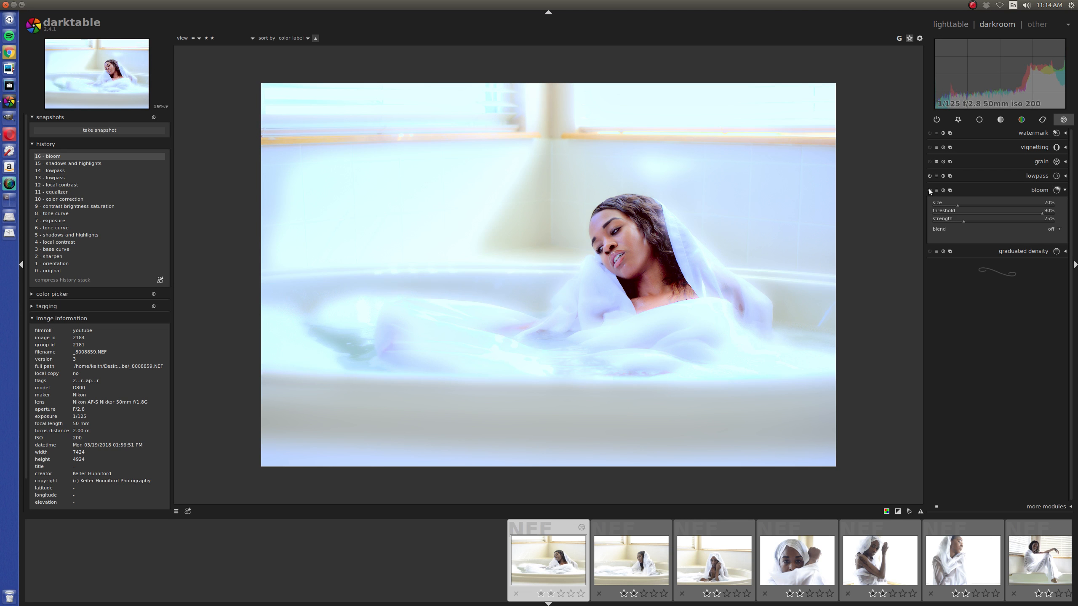
click(928, 190)
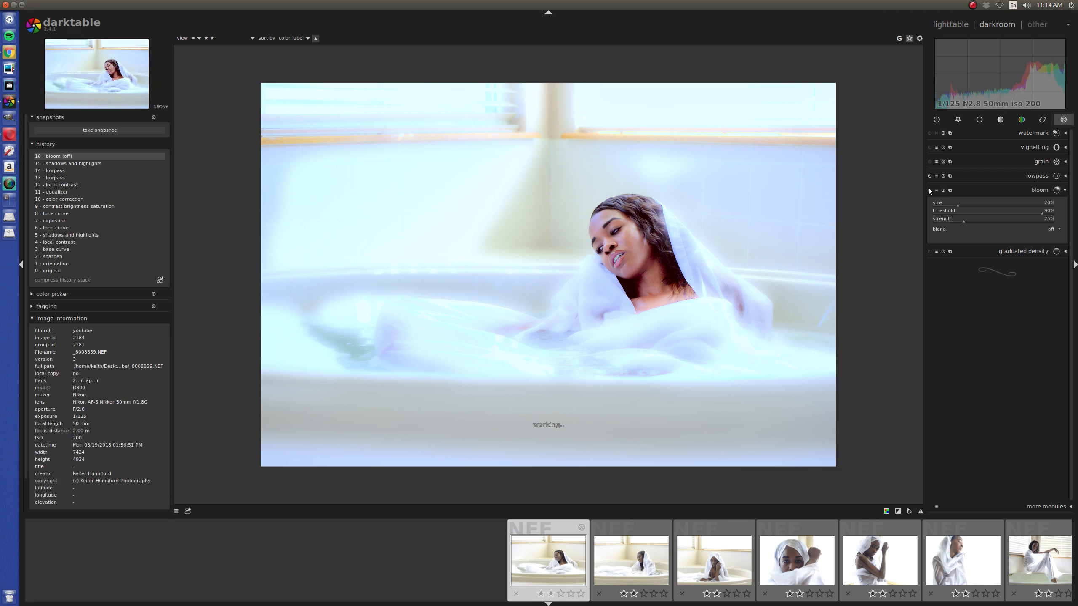
click(928, 189)
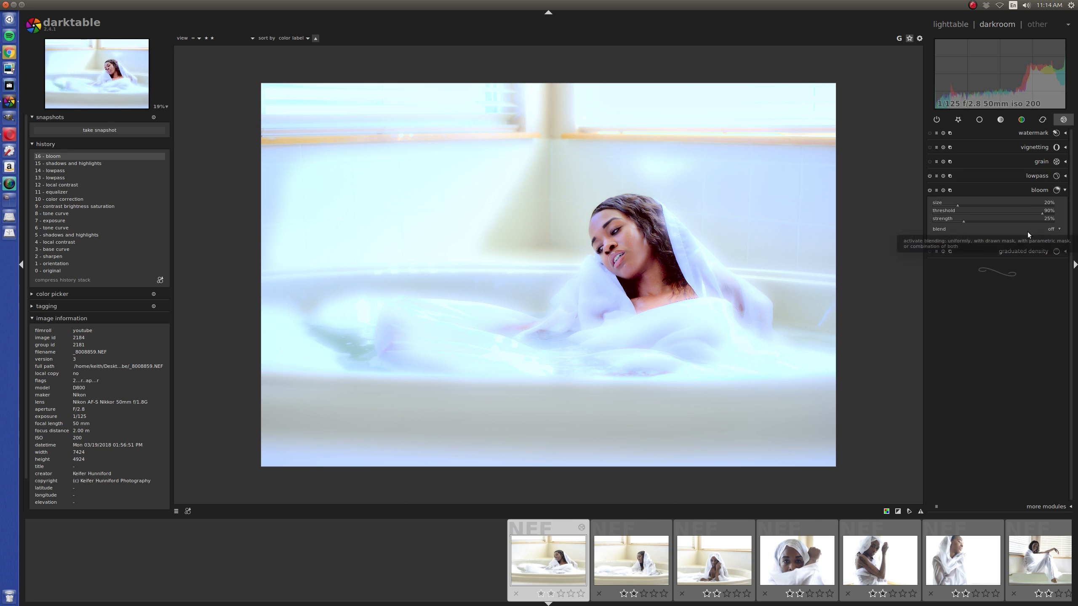
- Raise the bloom threshold to 96%, blend it uniformly at 88% opacity, and inspect the softened result on the portrait
scroll(1025, 212, up, 4)
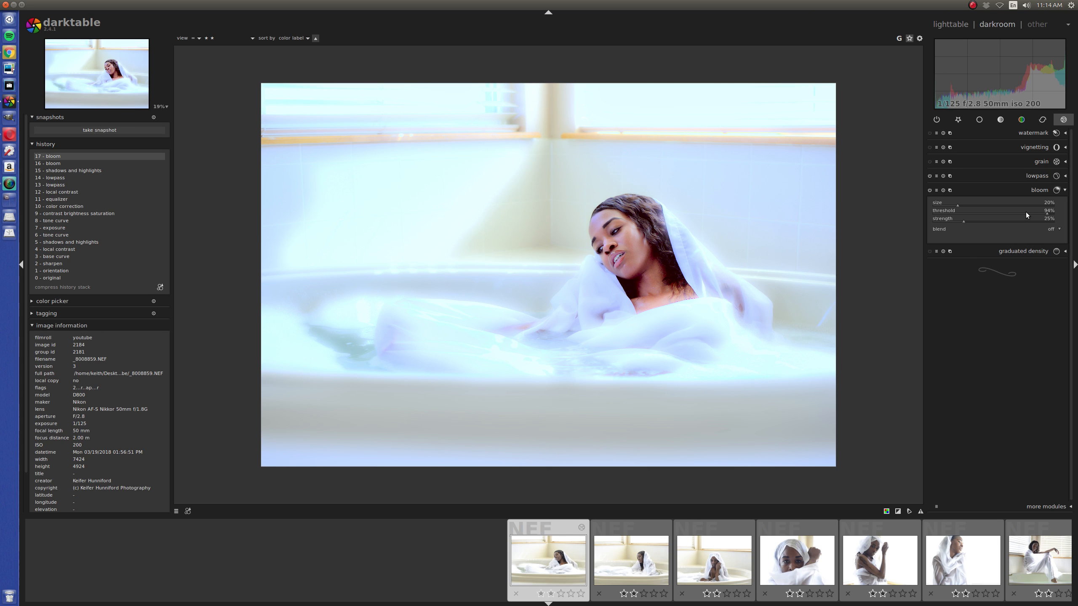
scroll(1025, 212, up, 1)
scroll(1026, 212, up, 1)
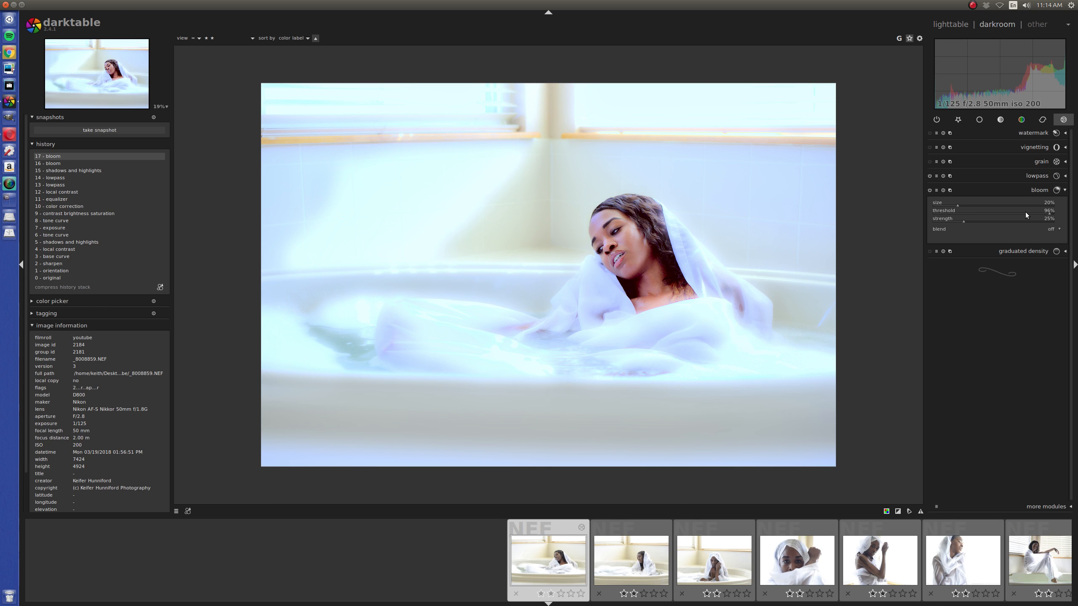
click(1046, 228)
click(1047, 237)
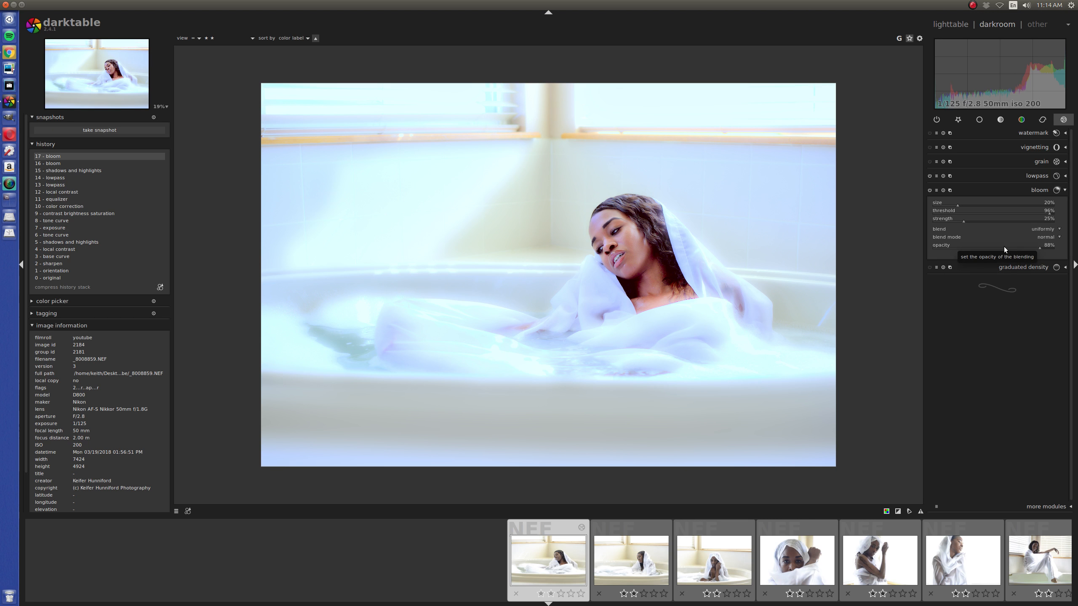
scroll(419, 368, up, 2)
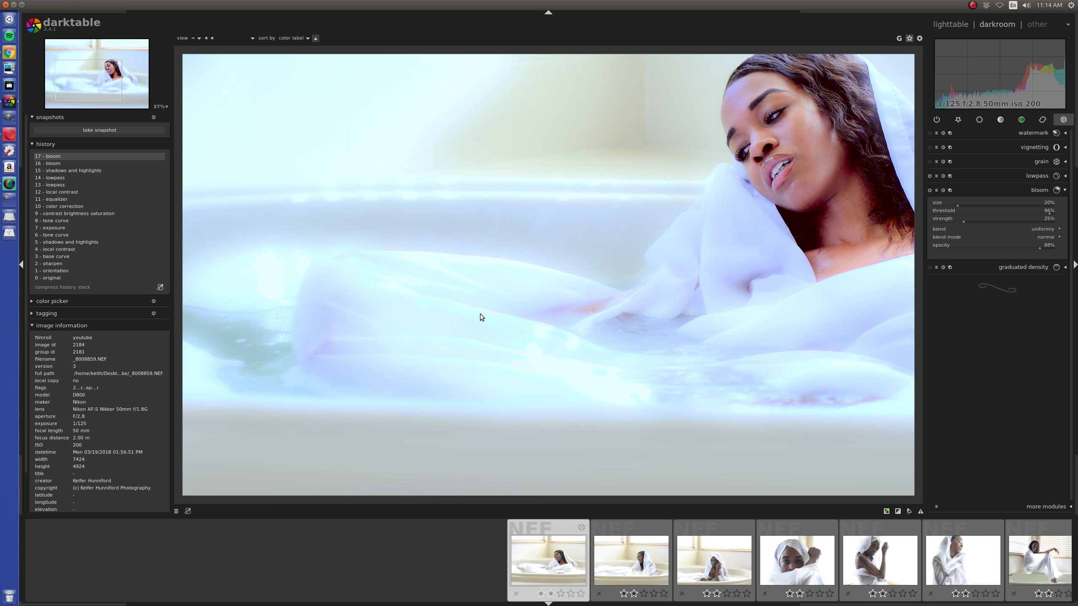
scroll(501, 291, down, 1)
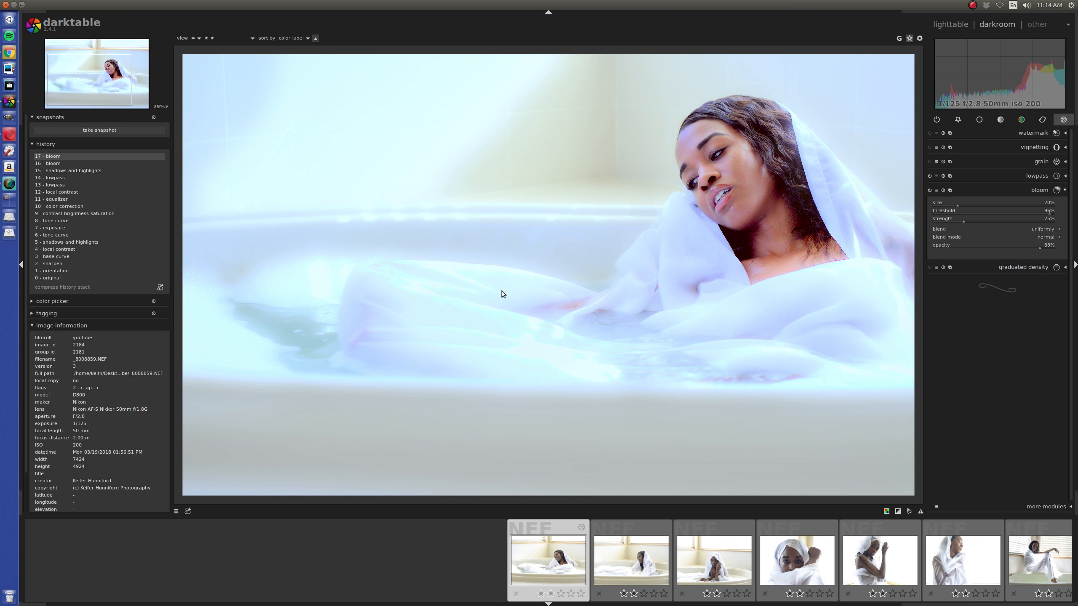
scroll(502, 291, down, 1)
- Pull down the color zones saturation curve strongly across the blues, cyans, greens and yellows while keeping the reds near neutral
click(958, 119)
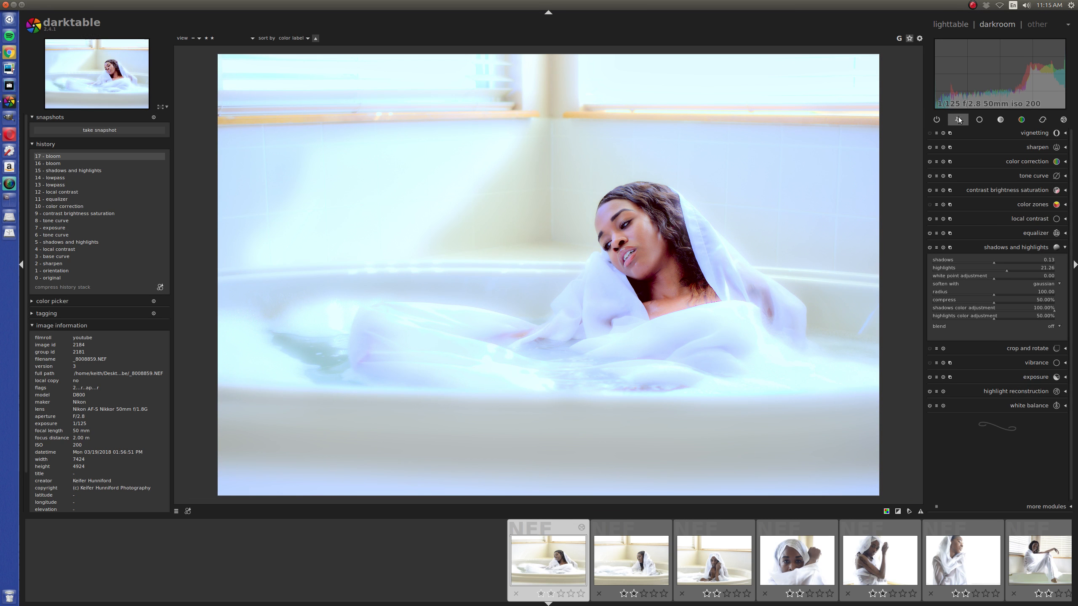
click(1036, 204)
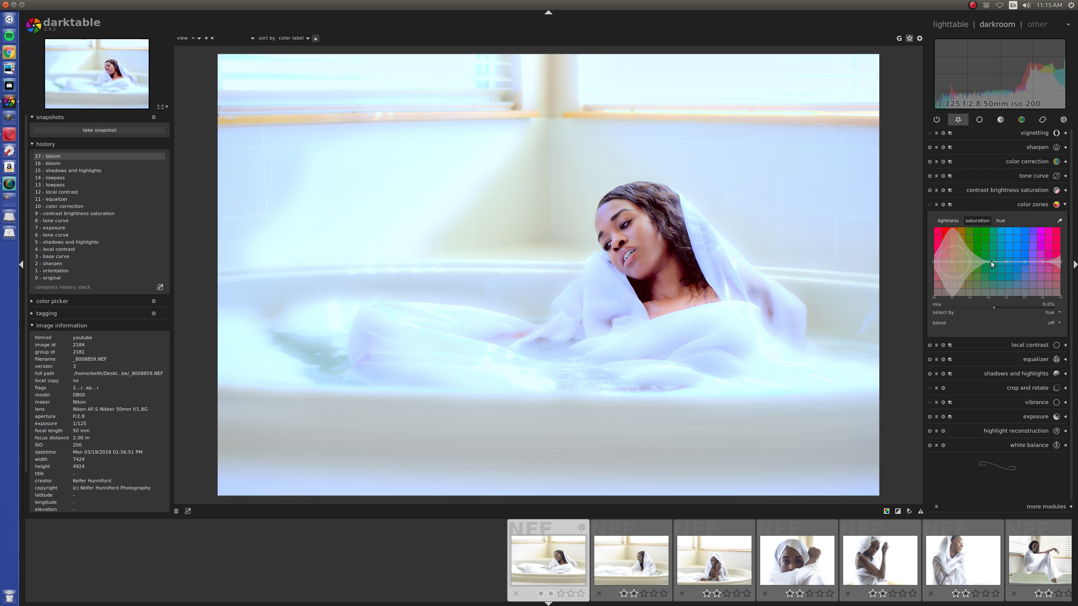
drag(1028, 261, 1026, 262)
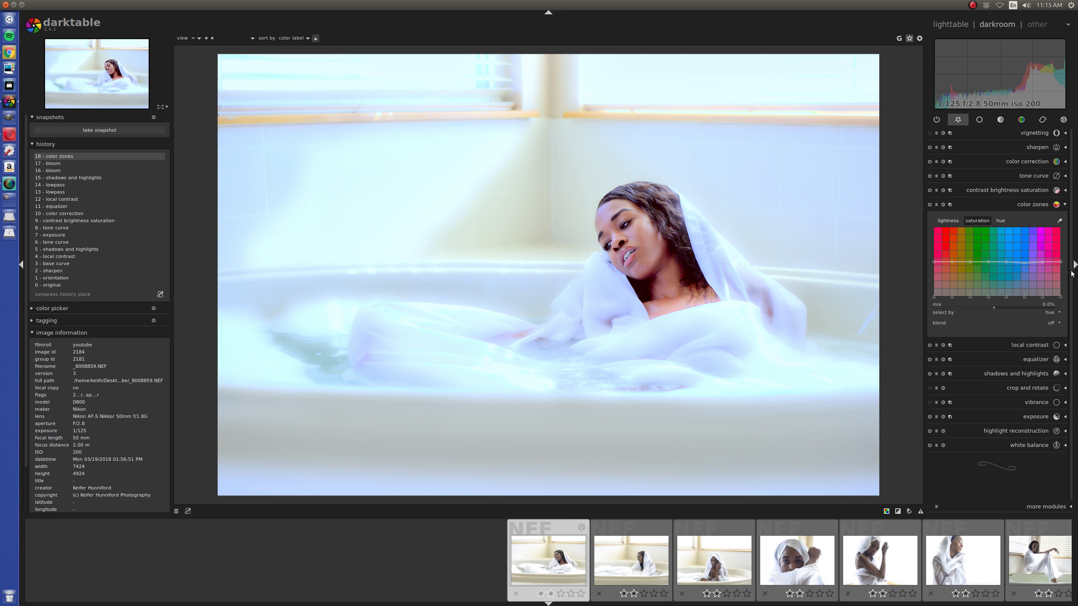
drag(1024, 265, 1022, 282)
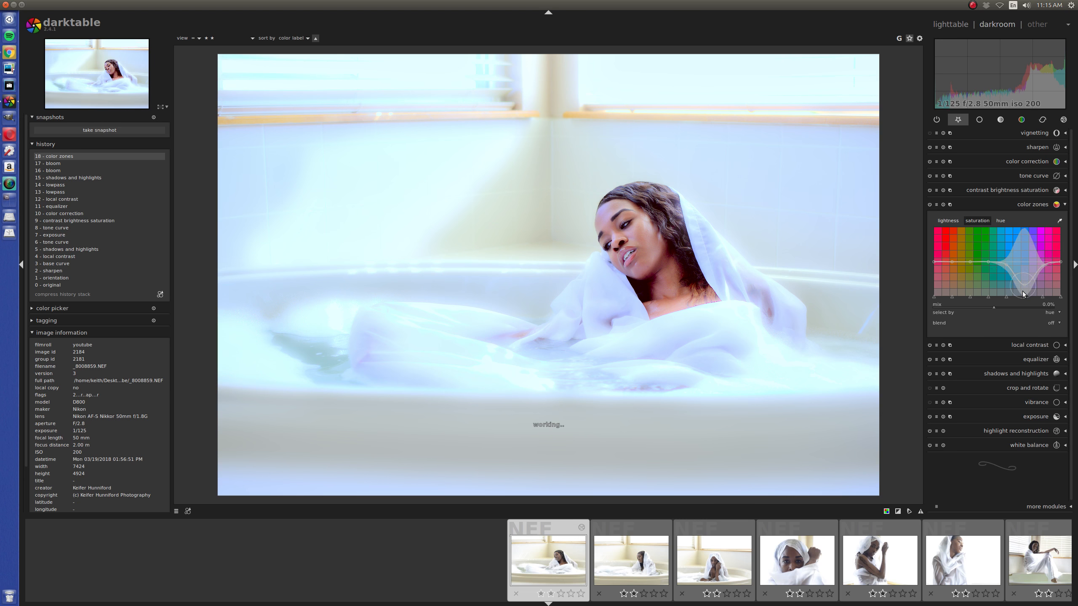
drag(1008, 264, 1004, 290)
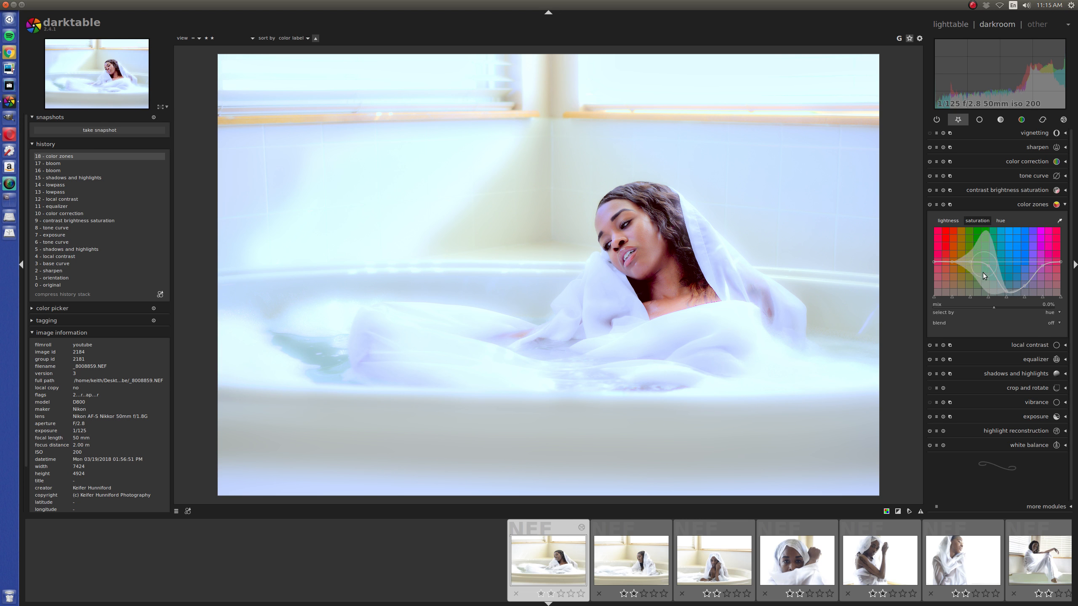
mouse_move(987, 266)
mouse_down()
mouse_move(984, 290)
mouse_move(968, 274)
mouse_up()
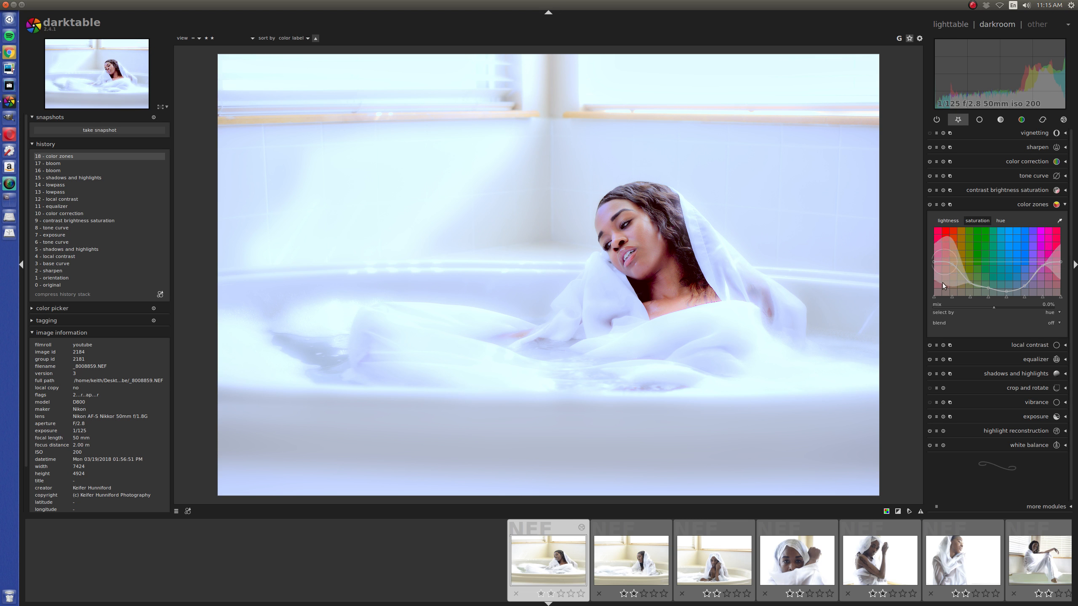
drag(970, 287, 969, 290)
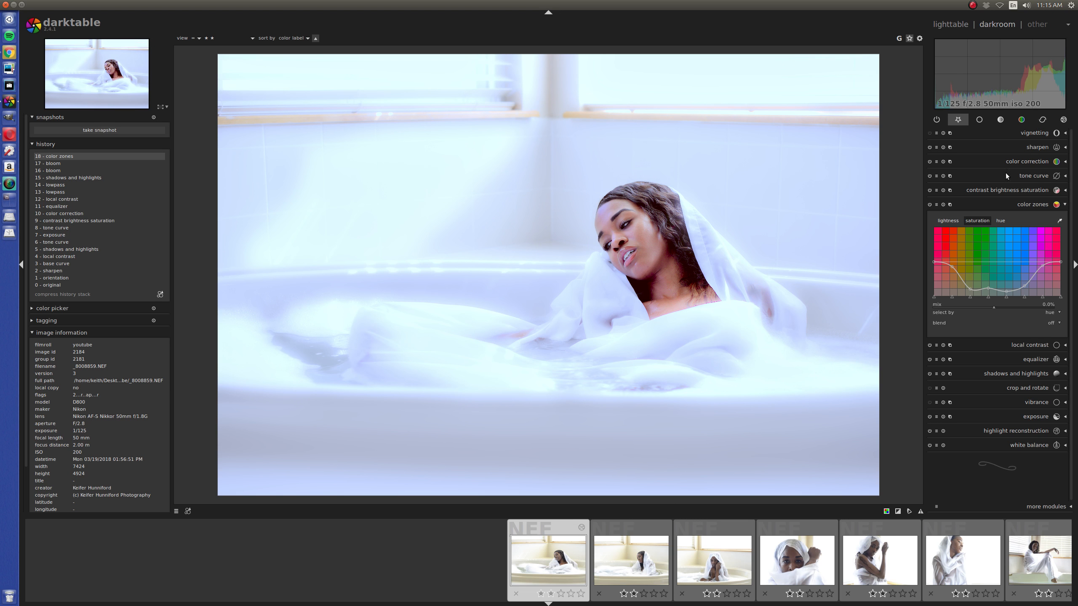
- Fine-tune the color correction split toning by nudging the highlight point toward blue and the shadow point slightly toward yellow-green
click(1025, 161)
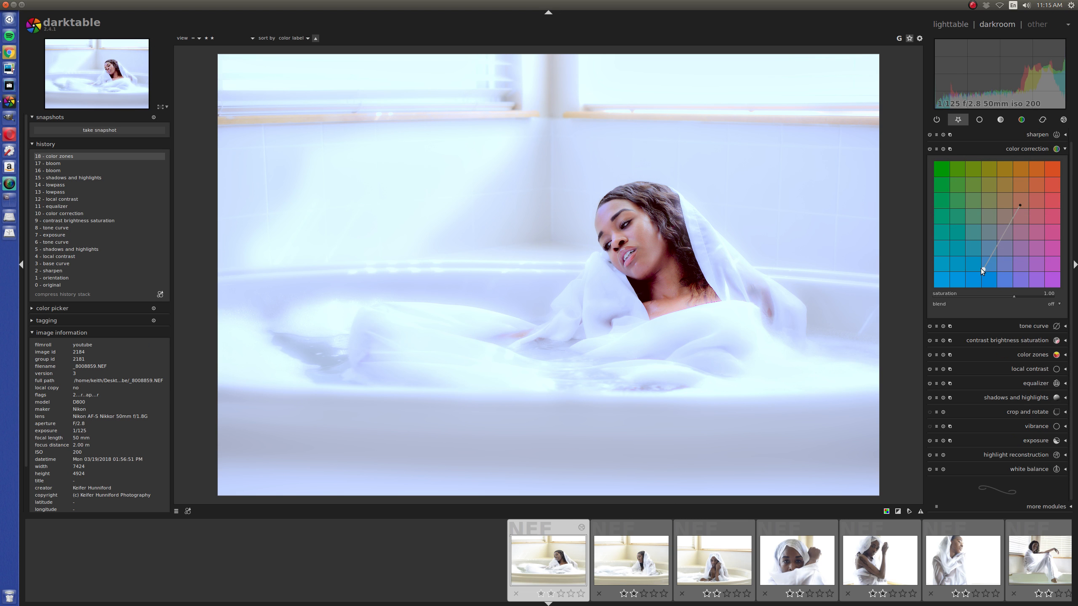
drag(983, 269, 981, 272)
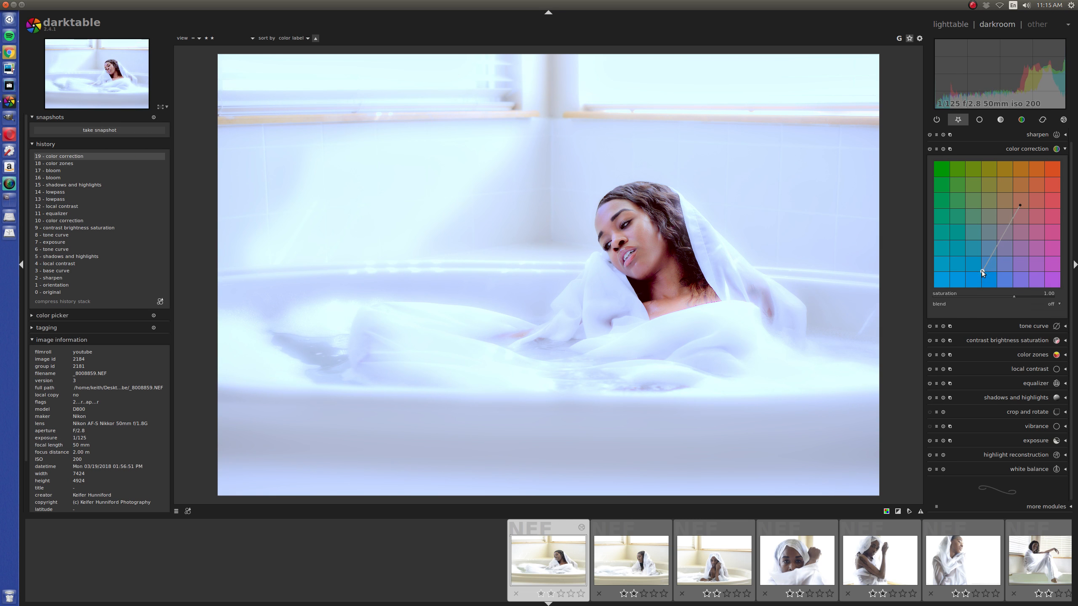
drag(982, 270, 982, 270)
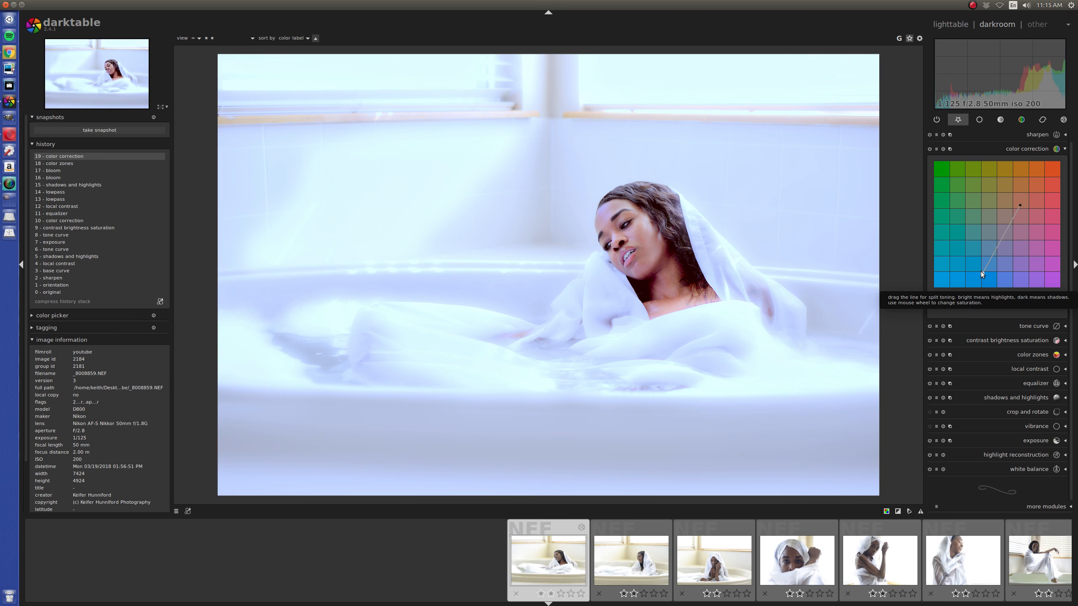
click(980, 272)
drag(1019, 206, 1017, 200)
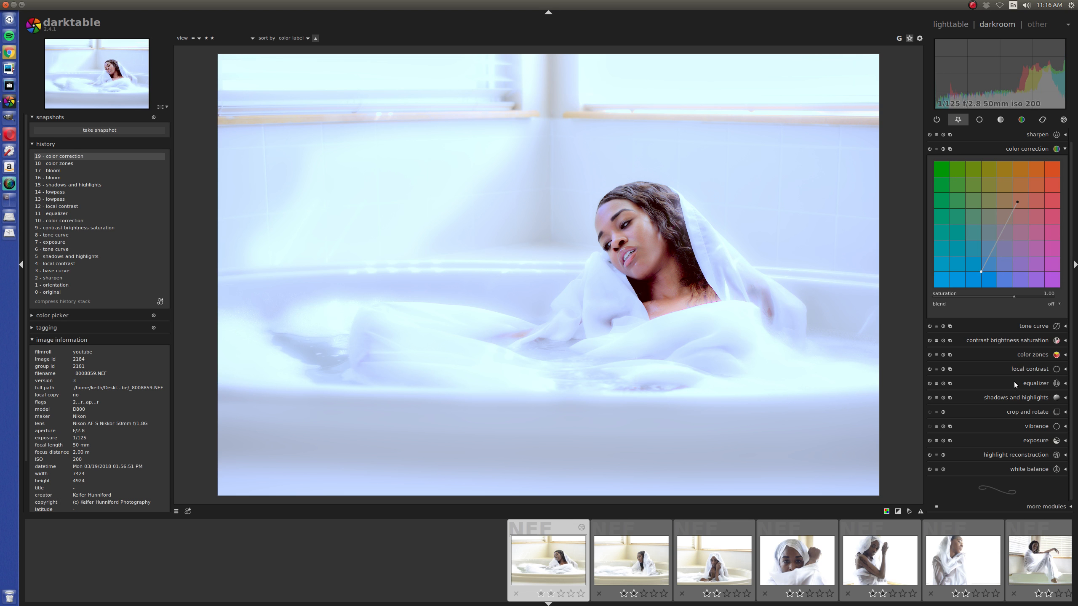
- Lower the highlights value in shadows and highlights to about -5.81
click(1021, 398)
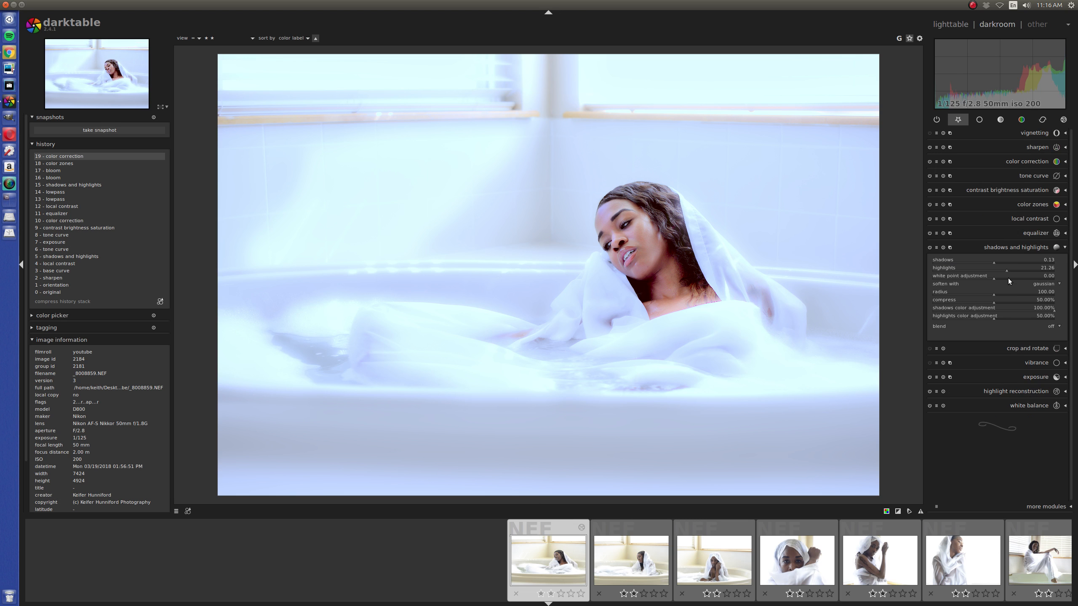
drag(1006, 271, 998, 269)
scroll(998, 270, up, 2)
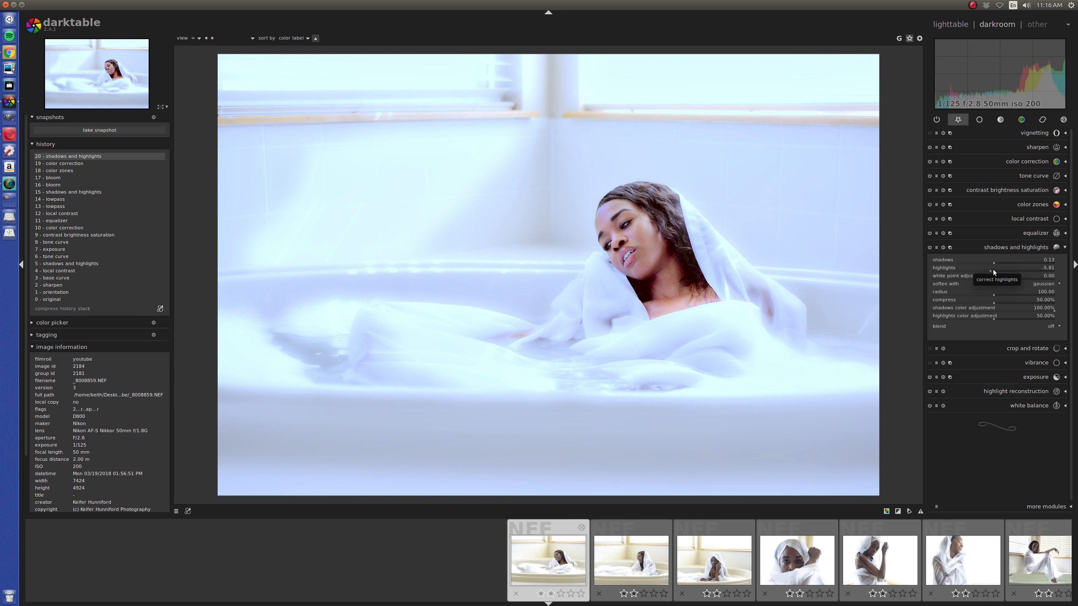
click(994, 270)
click(1023, 248)
- Crop the photo tighter around the woman at a 5x7 aspect, trimming off the window and lower tub, and apply the crop
click(1027, 262)
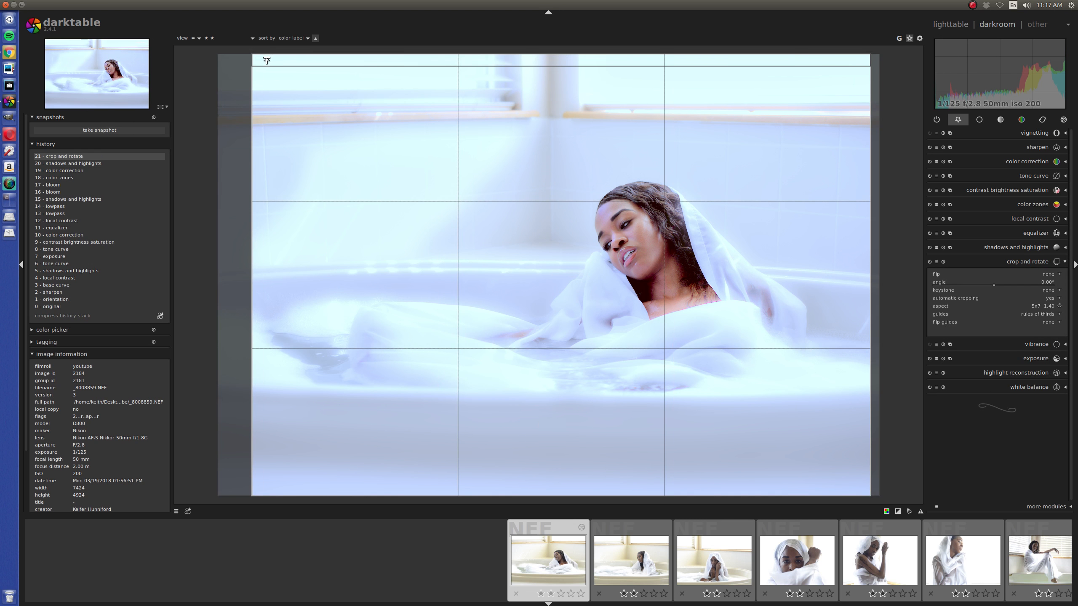
drag(259, 61, 308, 109)
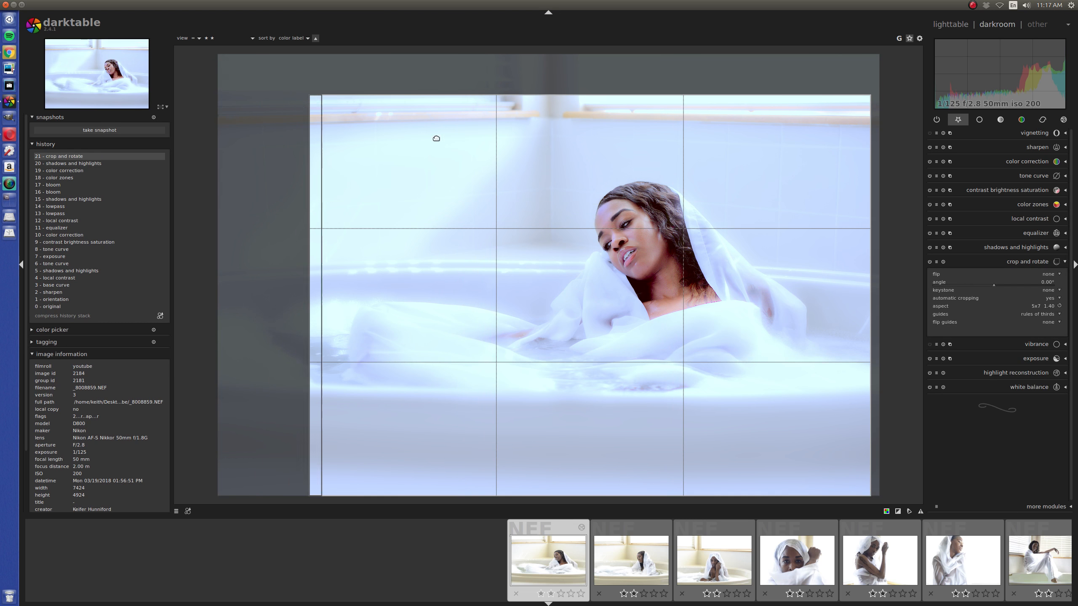
drag(719, 193, 681, 194)
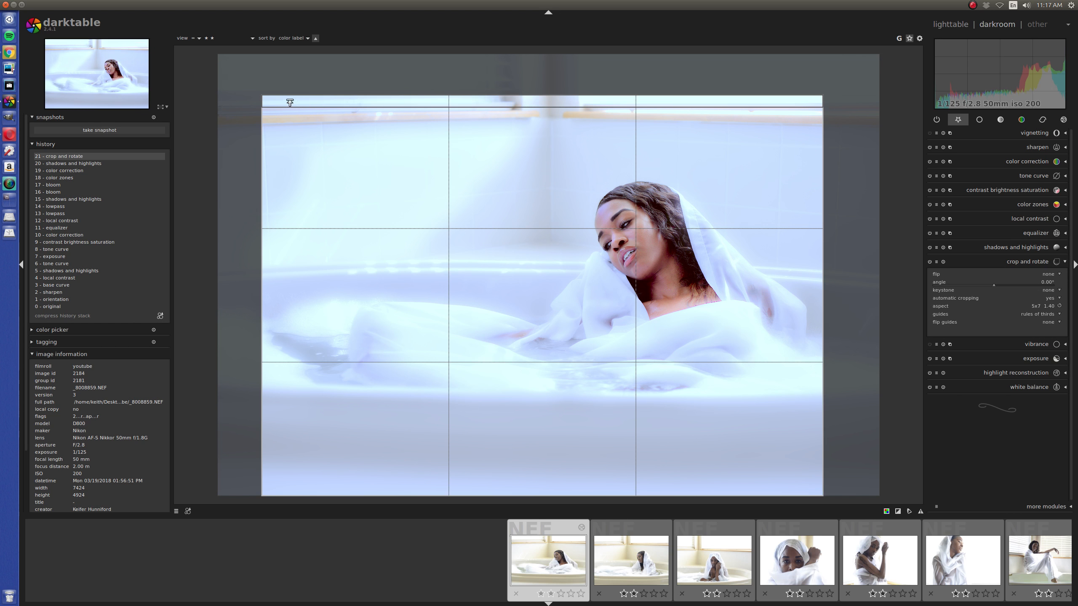
drag(272, 101, 311, 130)
drag(574, 208, 564, 211)
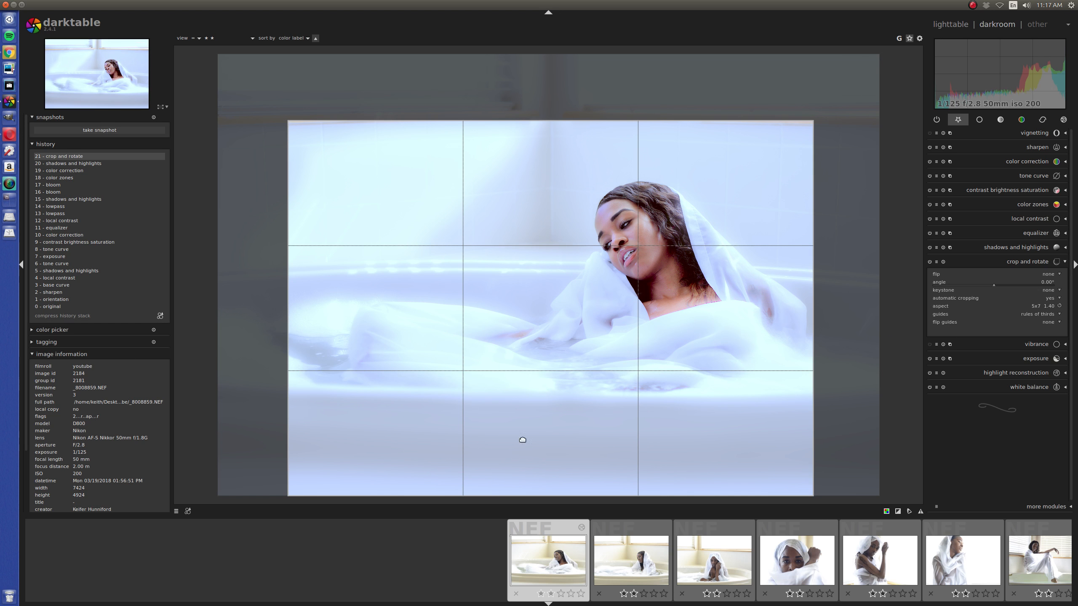
drag(806, 491, 709, 425)
drag(597, 373, 648, 386)
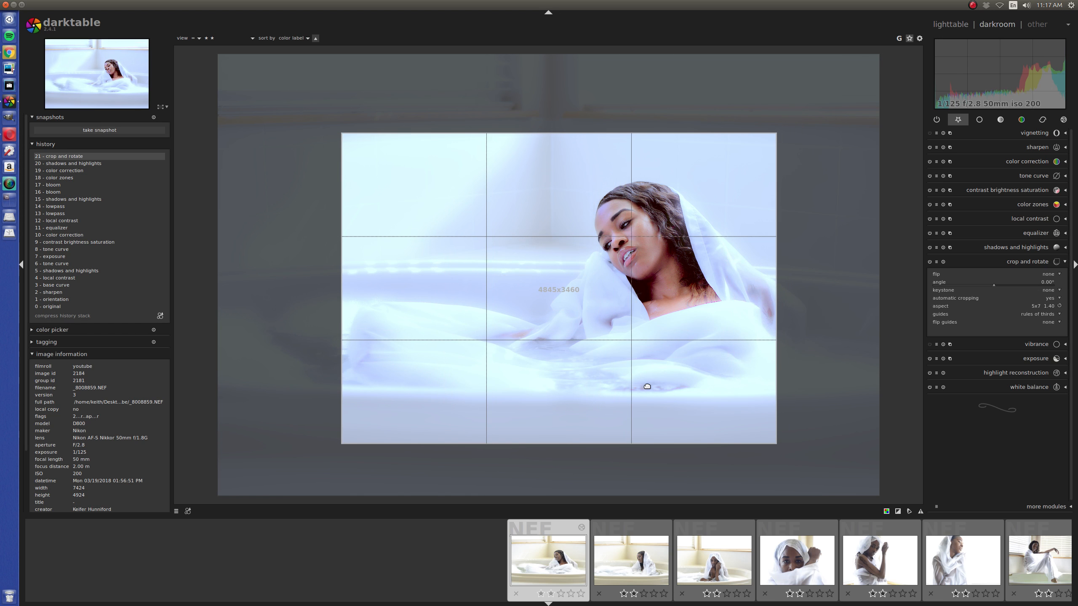
click(1005, 262)
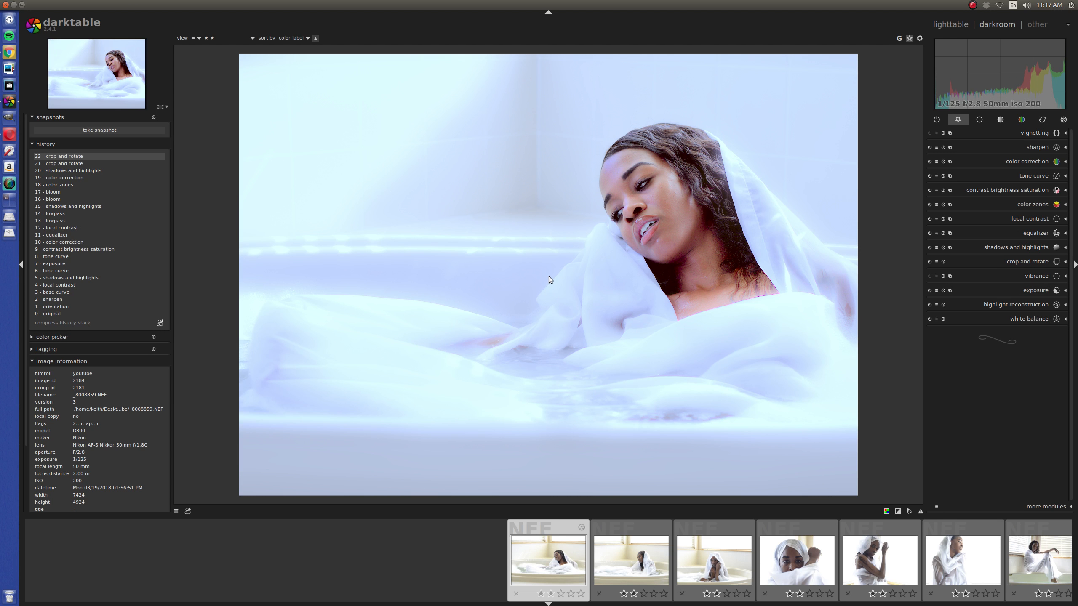
- Change the crop aspect to original image, enlarge the crop frame slightly, and reposition it around the woman and tub
click(1025, 261)
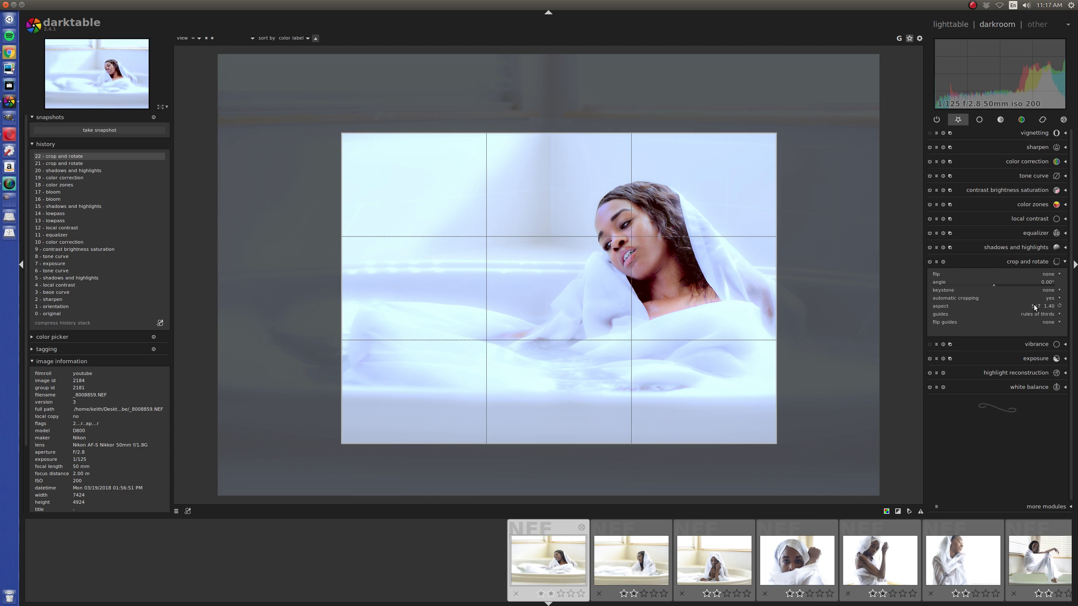
click(1035, 305)
click(1038, 250)
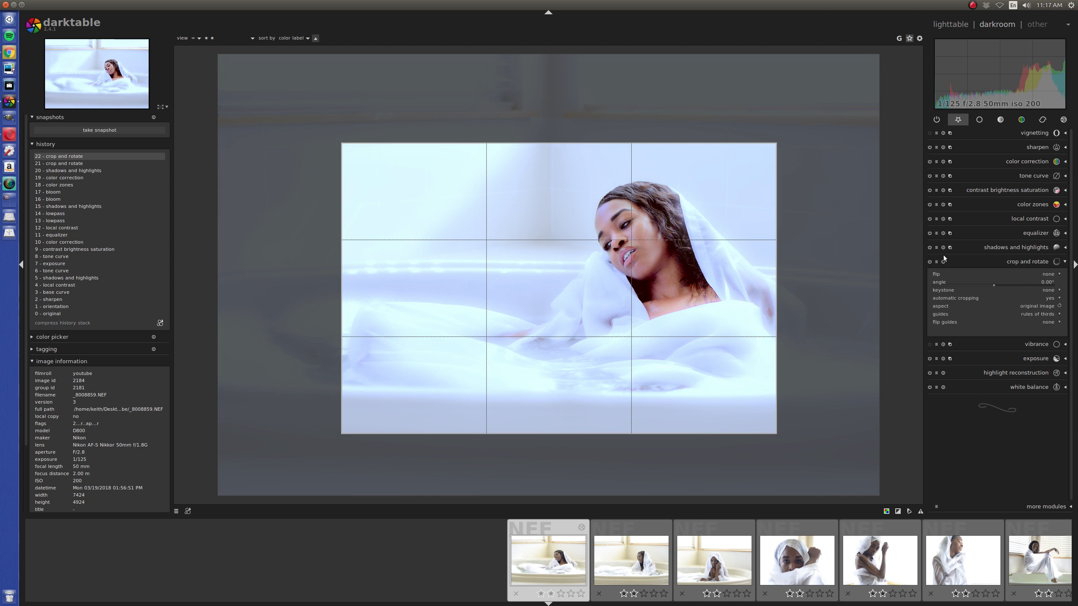
drag(597, 294, 595, 300)
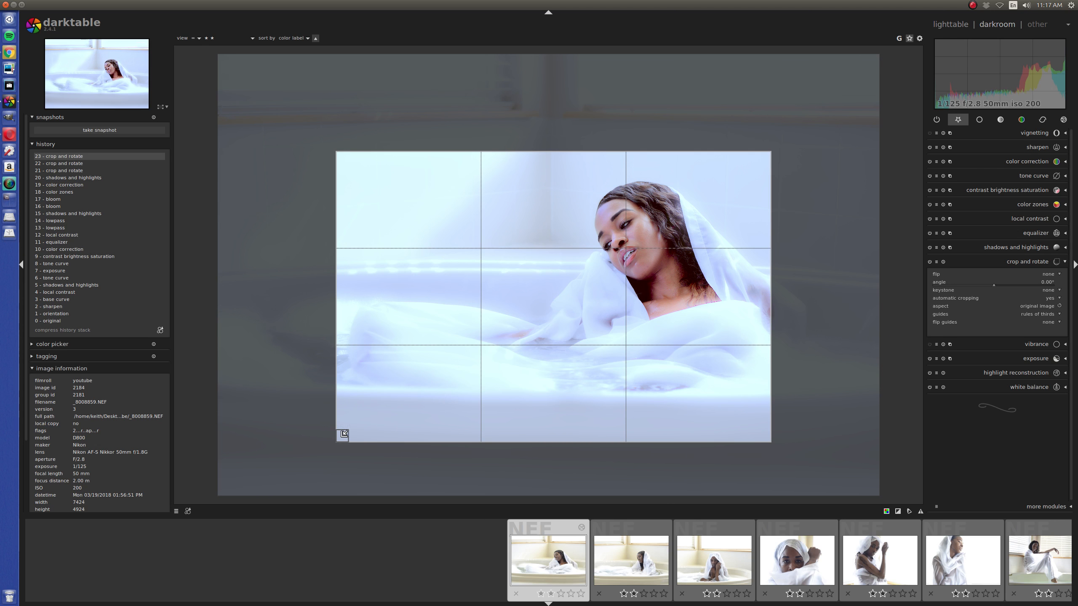
drag(343, 433, 291, 471)
drag(486, 410, 493, 390)
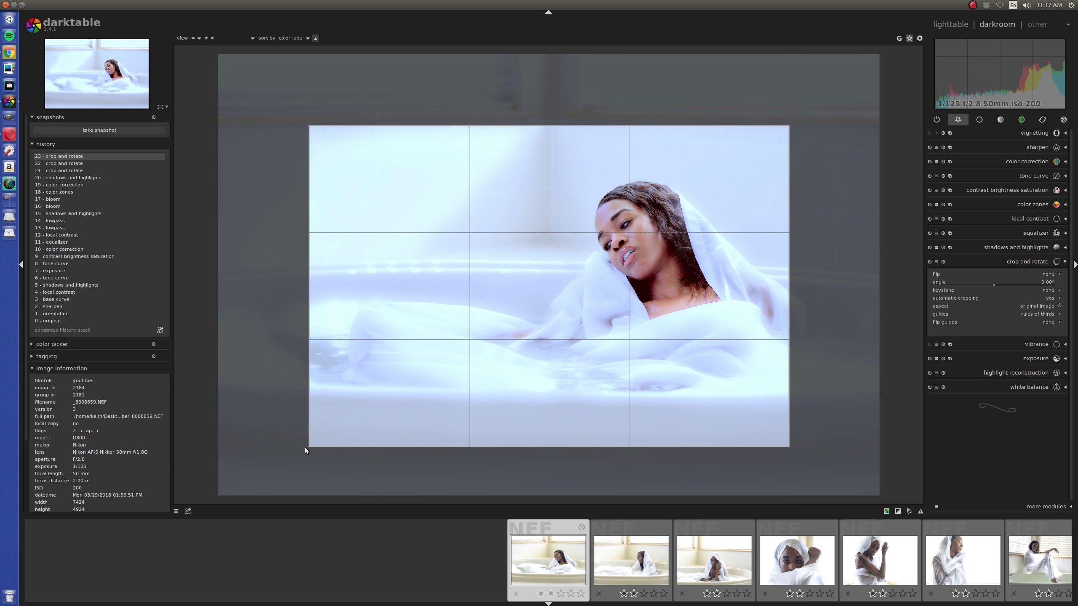
- Enlarge the crop frame slightly, shift it toward the empty side of the tub, and apply the crop
drag(313, 438, 303, 443)
drag(397, 423, 380, 420)
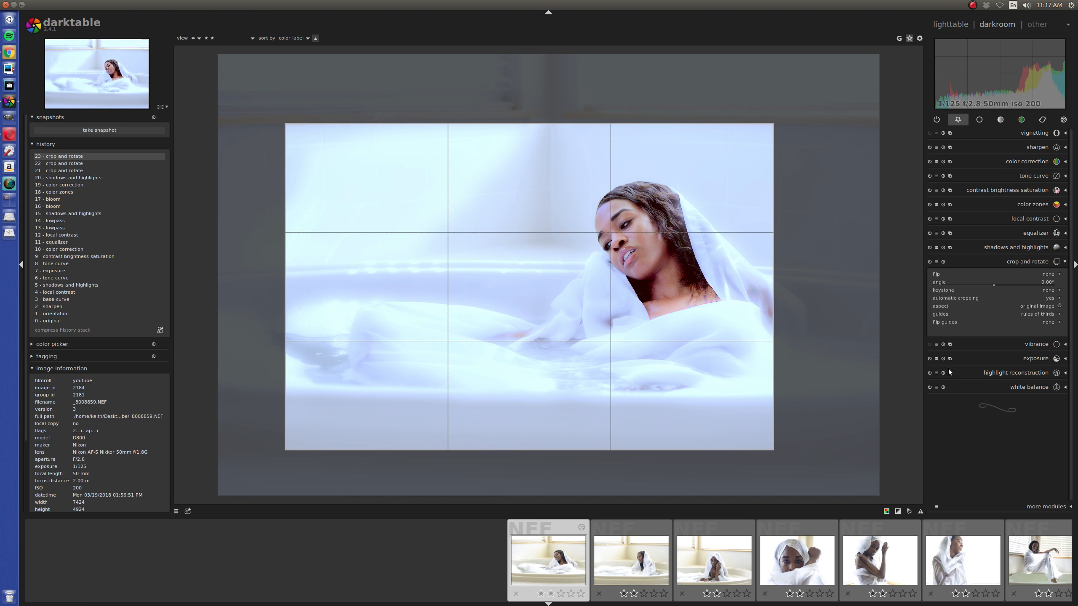
click(1029, 261)
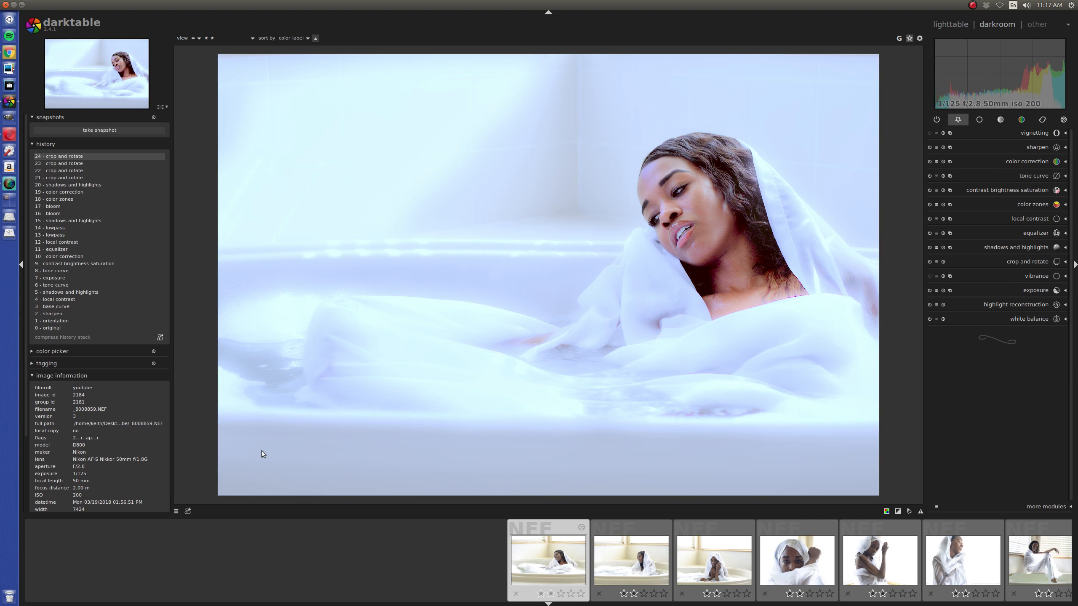
- Inspect the woman's face up close, compare against the base curve state in the history, and return to the latest edit
scroll(702, 190, up, 3)
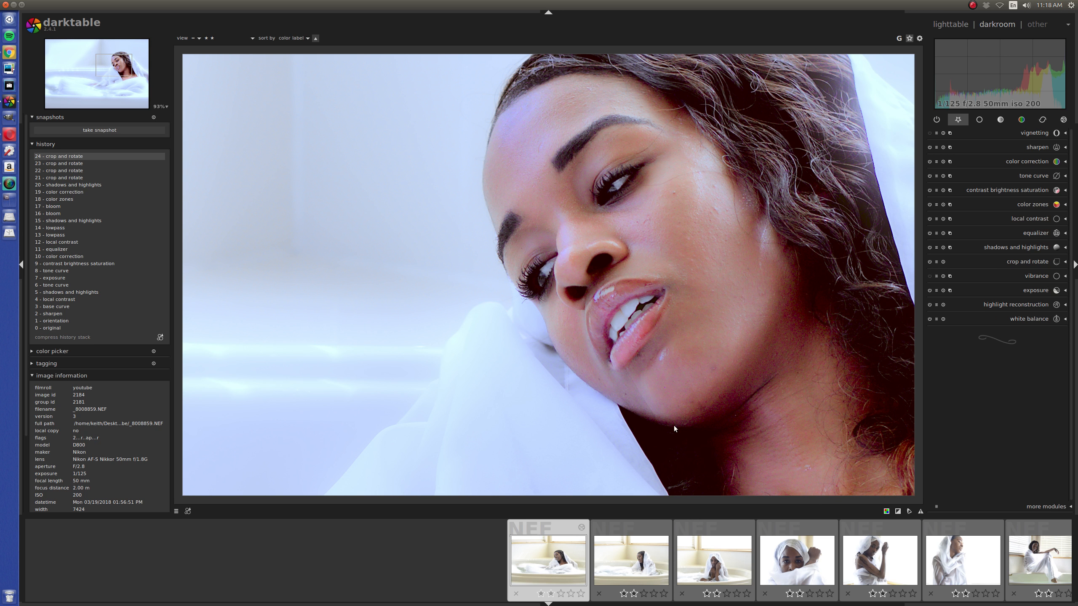
scroll(754, 384, down, 3)
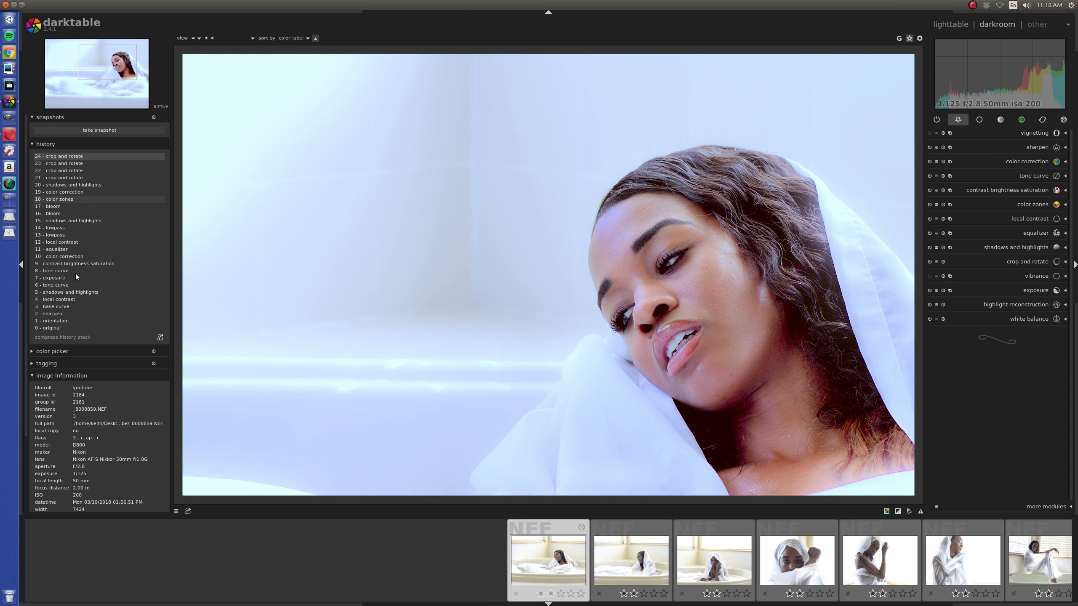
click(62, 300)
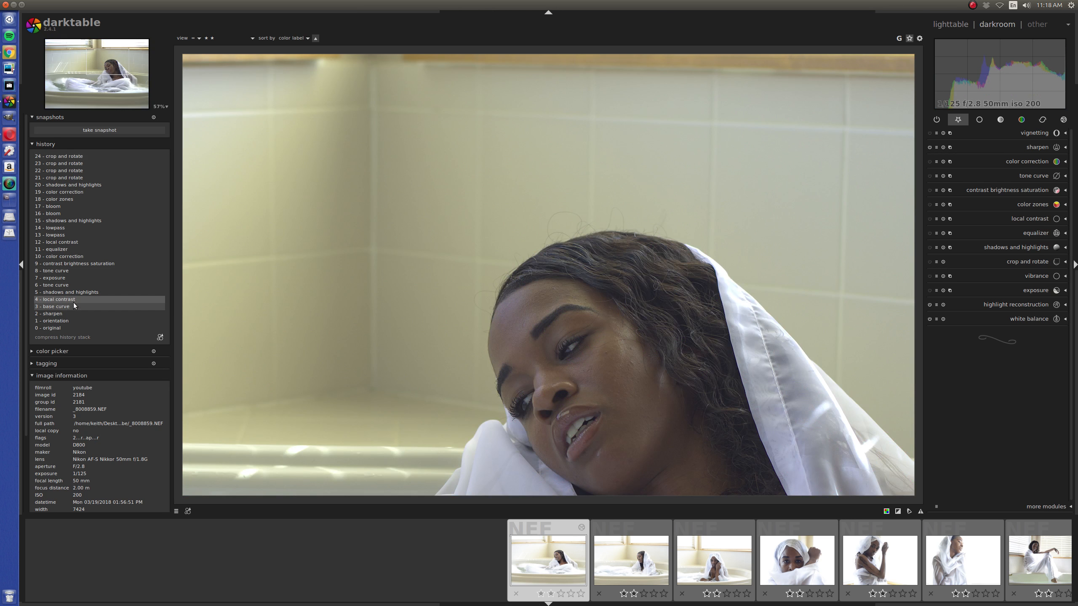
click(63, 305)
scroll(588, 268, down, 3)
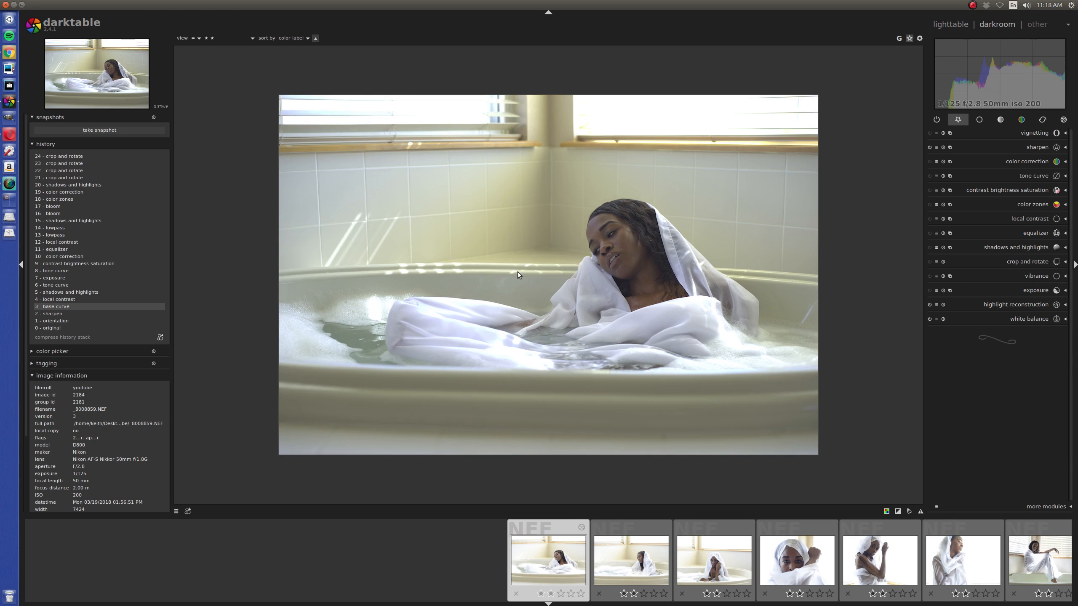
click(59, 156)
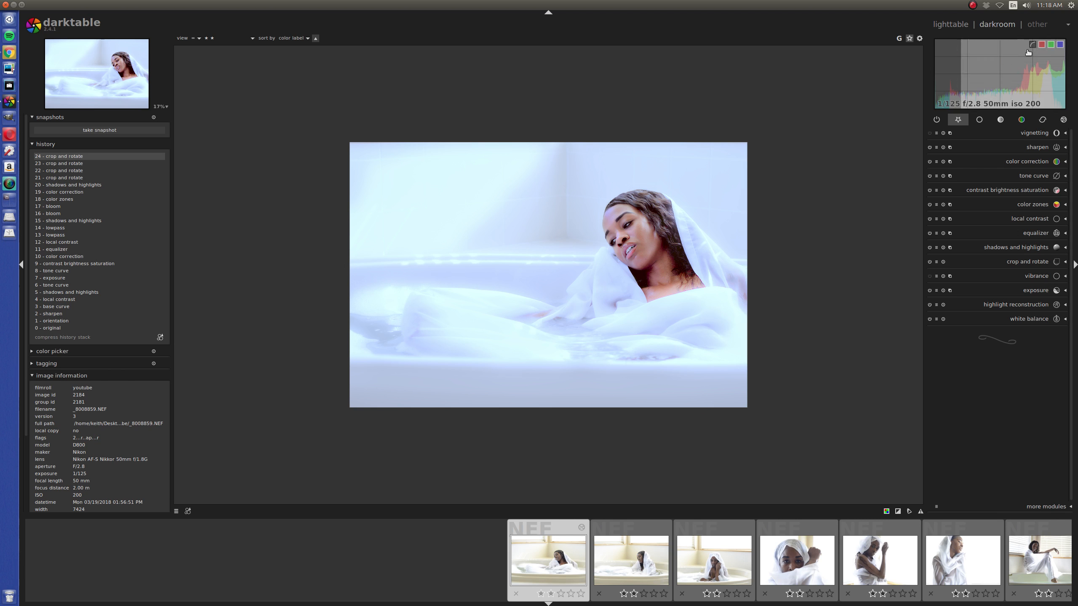
- Paste the edit history onto the second bathtub photo in the lighttable, excluding crop and rotate, and open that photo for editing
click(963, 24)
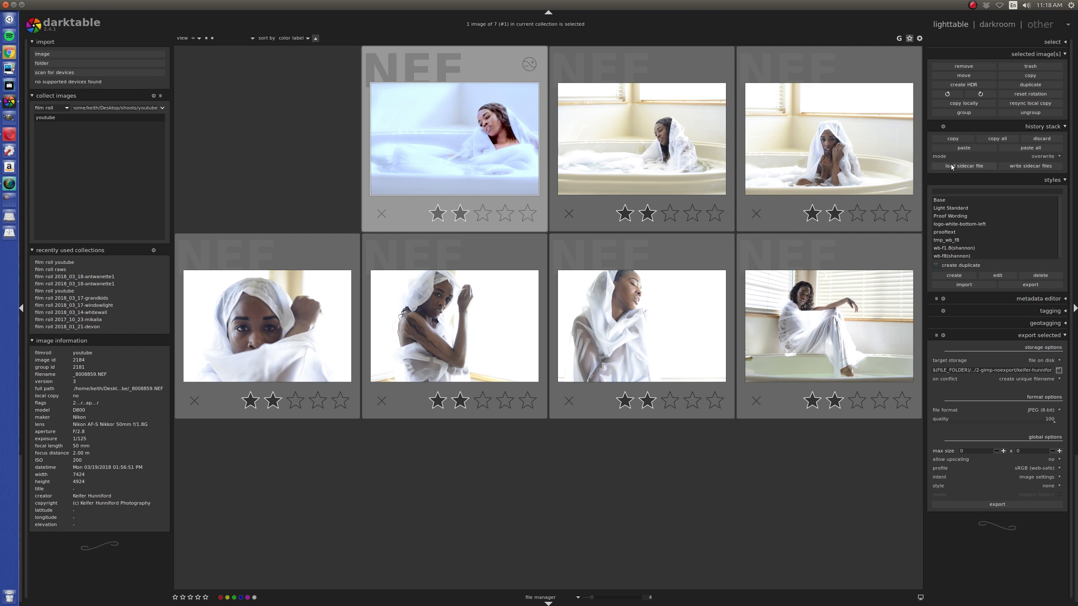
click(662, 151)
click(960, 149)
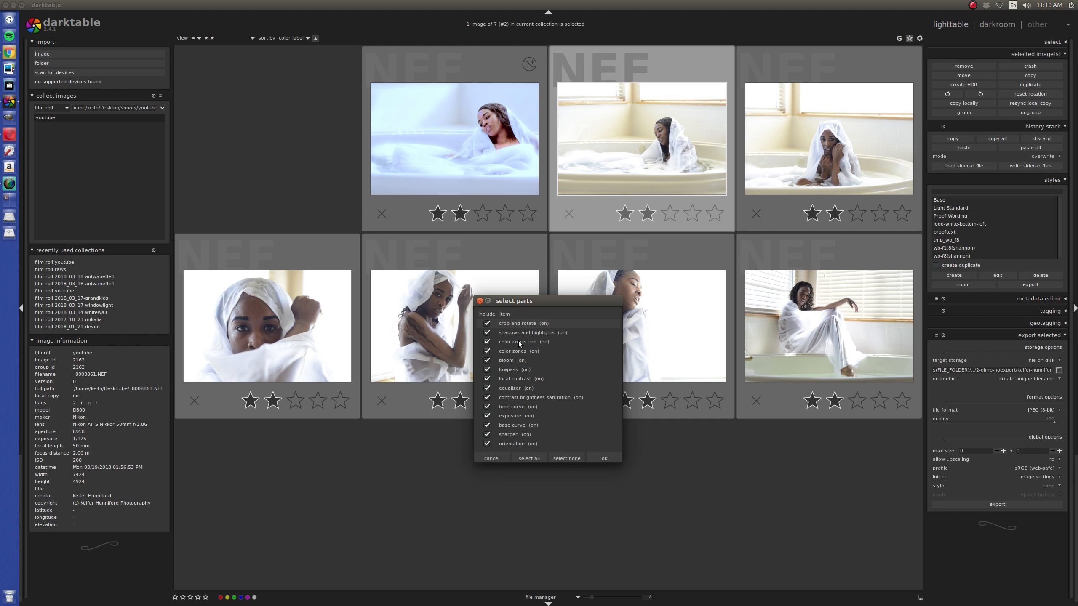
click(486, 324)
click(606, 458)
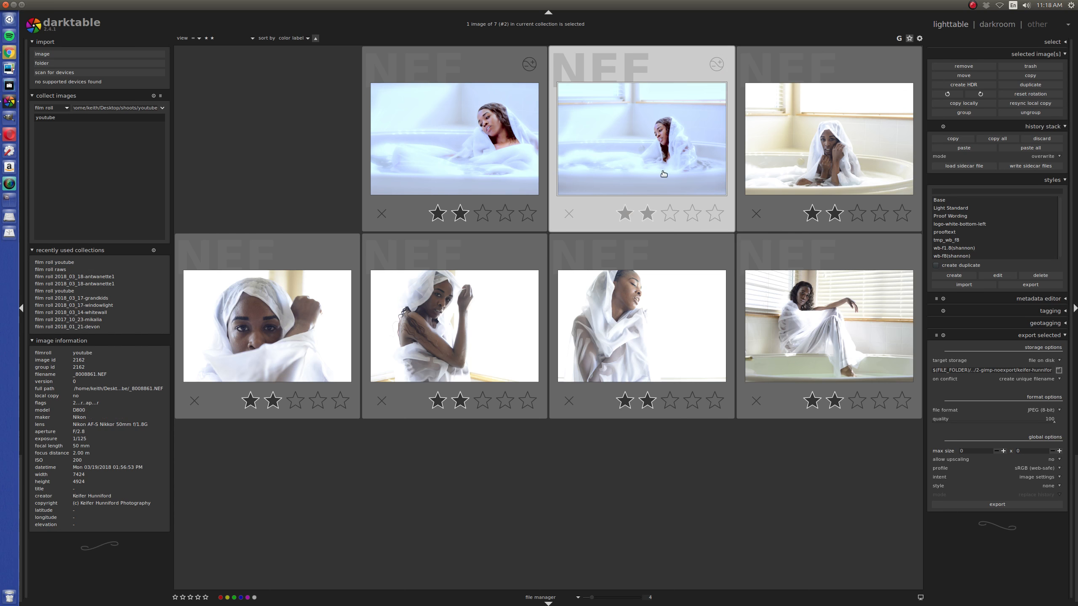
key(d)
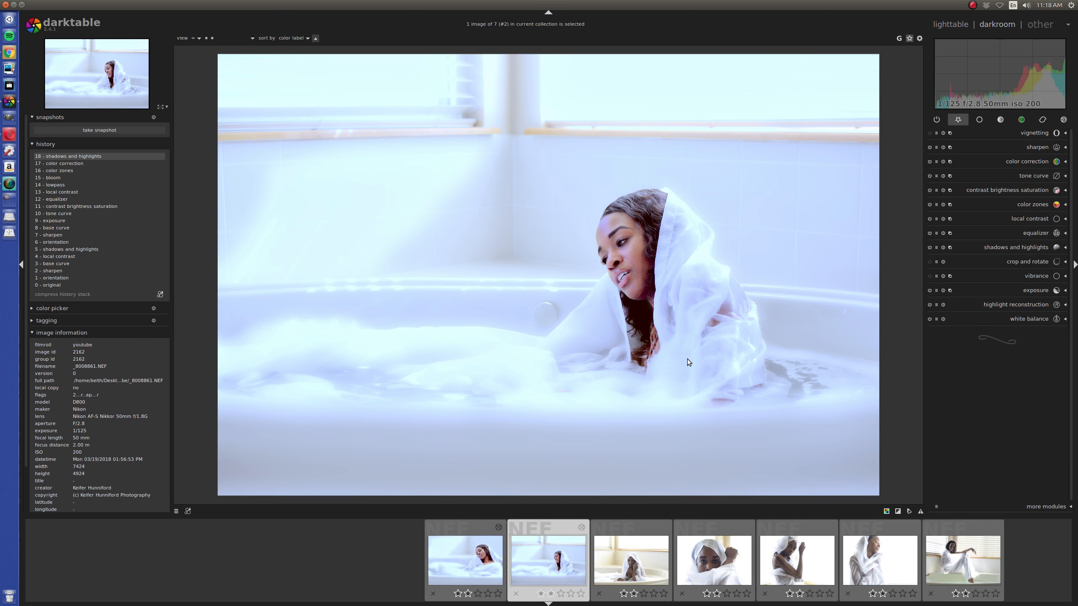
- Paste all of the copied edits onto the third photo, with the woman facing the camera, and open it for editing
click(950, 26)
click(850, 180)
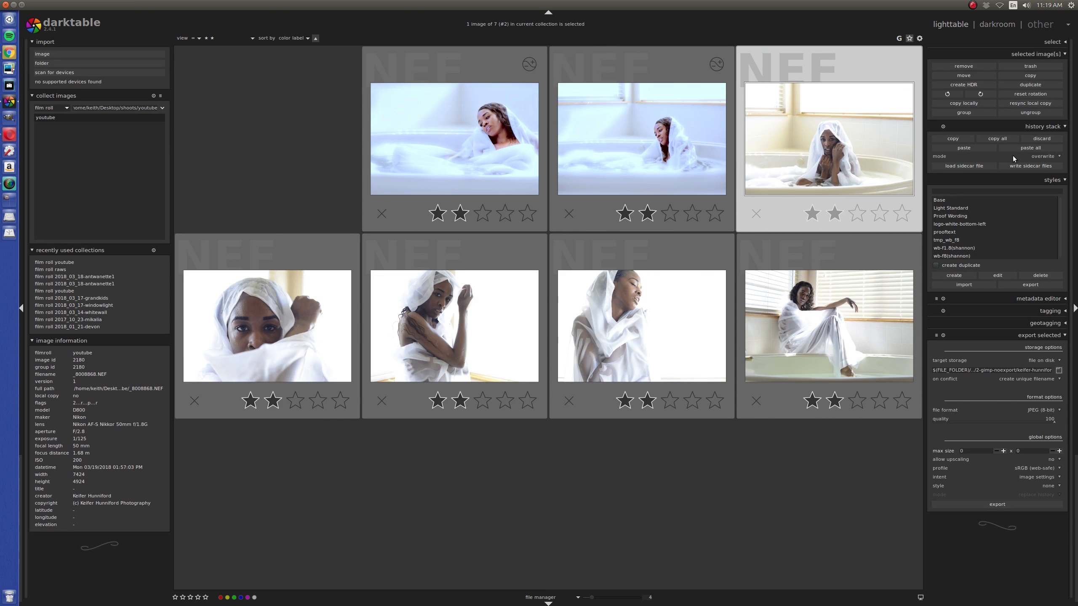
click(1031, 147)
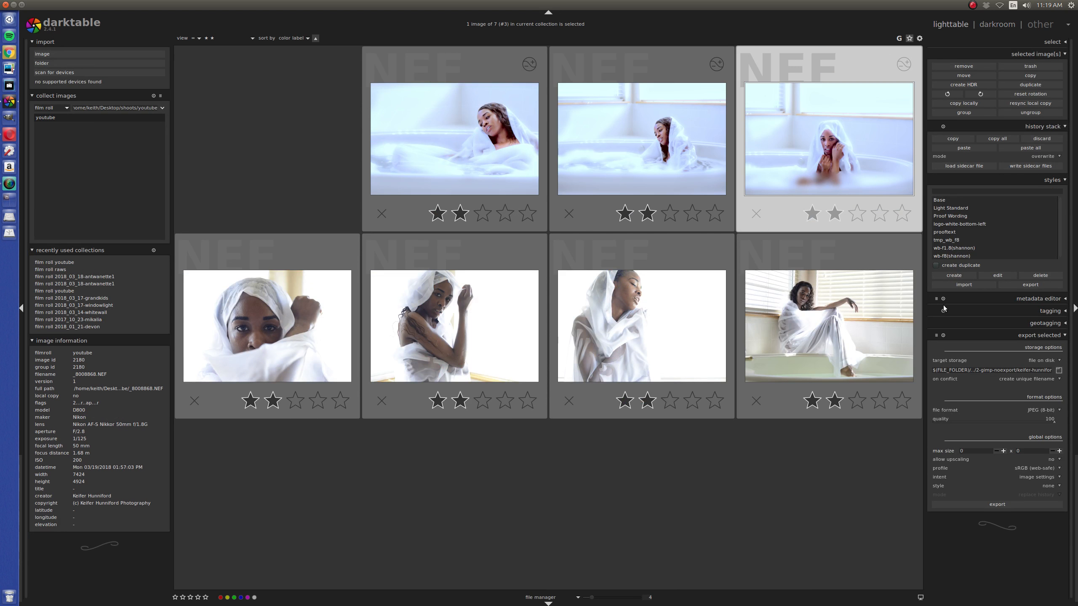
key(d)
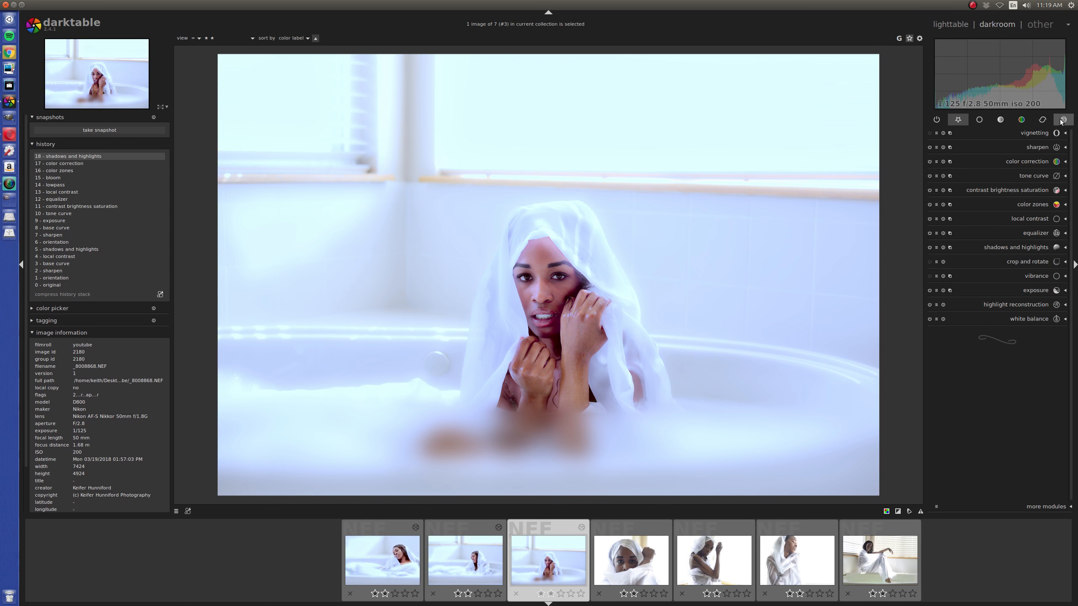
- Turn off the lowpass module on this photo, and check the look against the finished bathtub post on the Instagram profile in the browser
click(1063, 120)
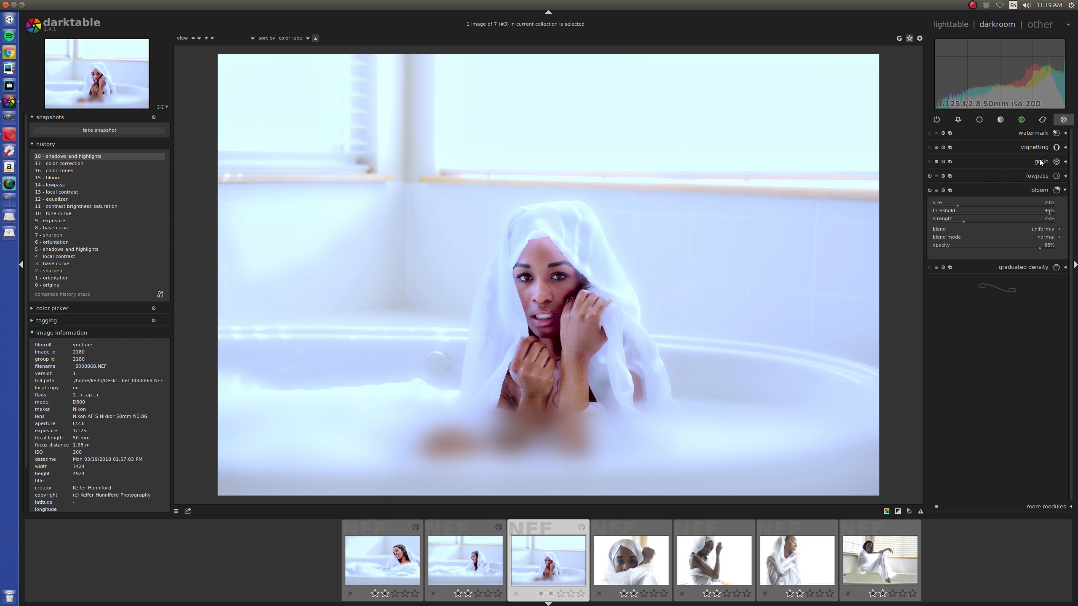
click(930, 176)
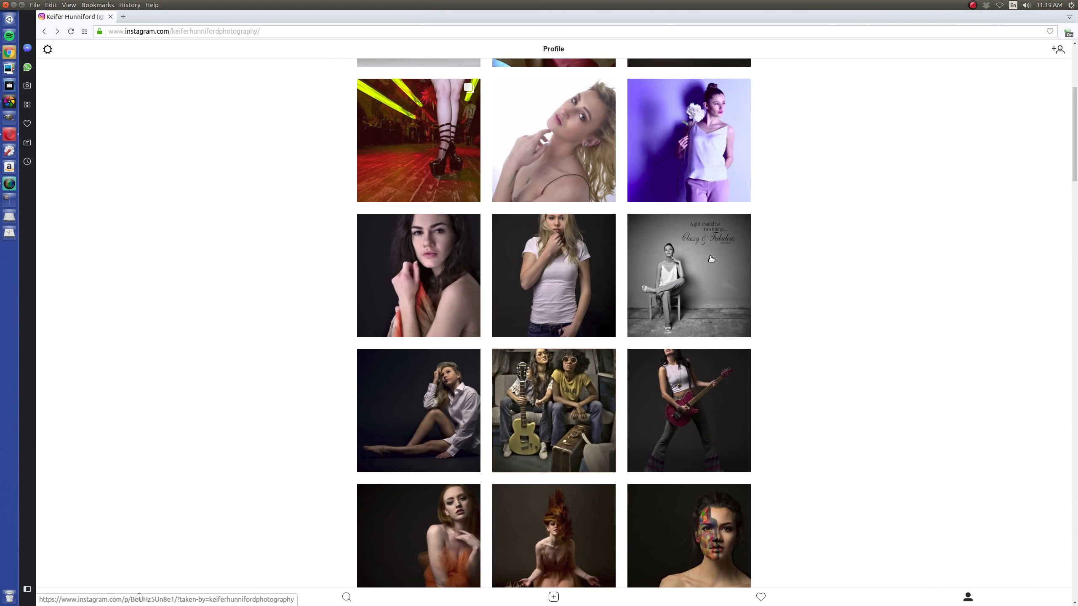
scroll(711, 259, up, 3)
scroll(711, 258, up, 2)
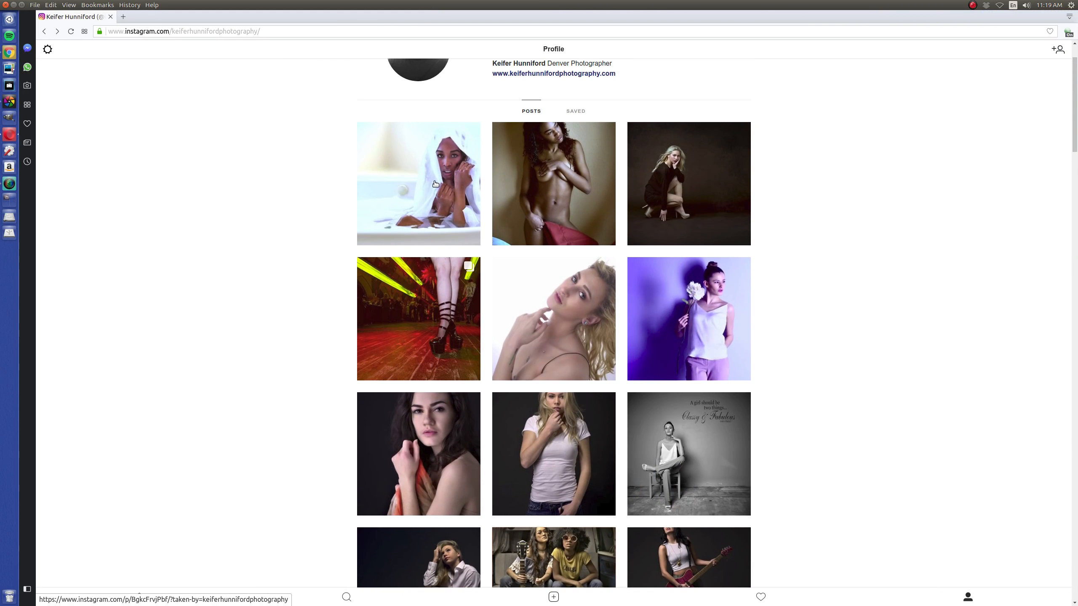
key(alt+Tab)
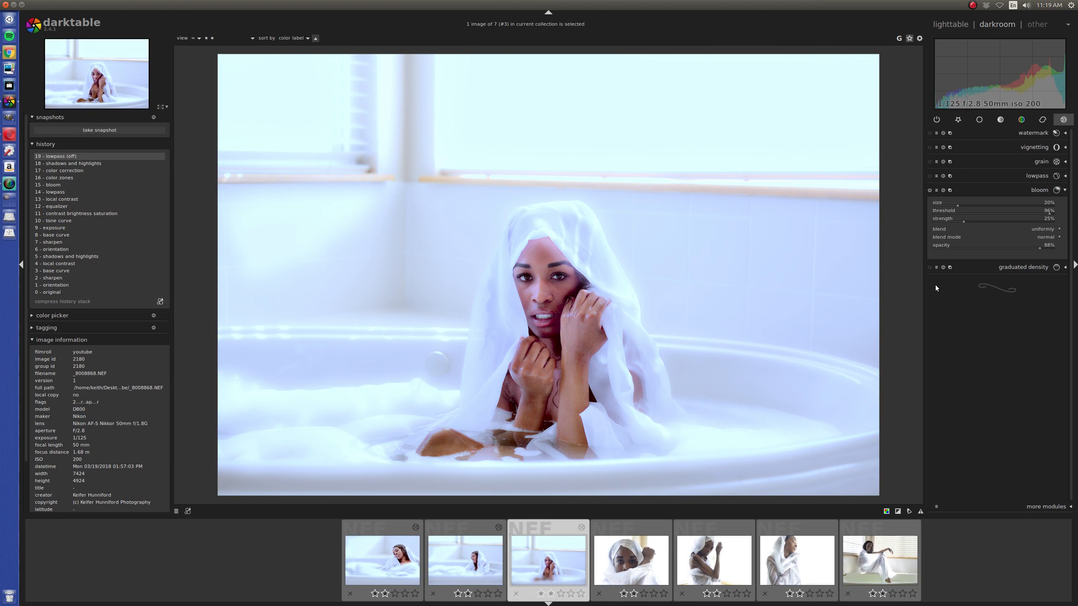
- Crop the photo at the original image aspect, trimming most of the window and the far side of the tub, and apply the crop
click(958, 119)
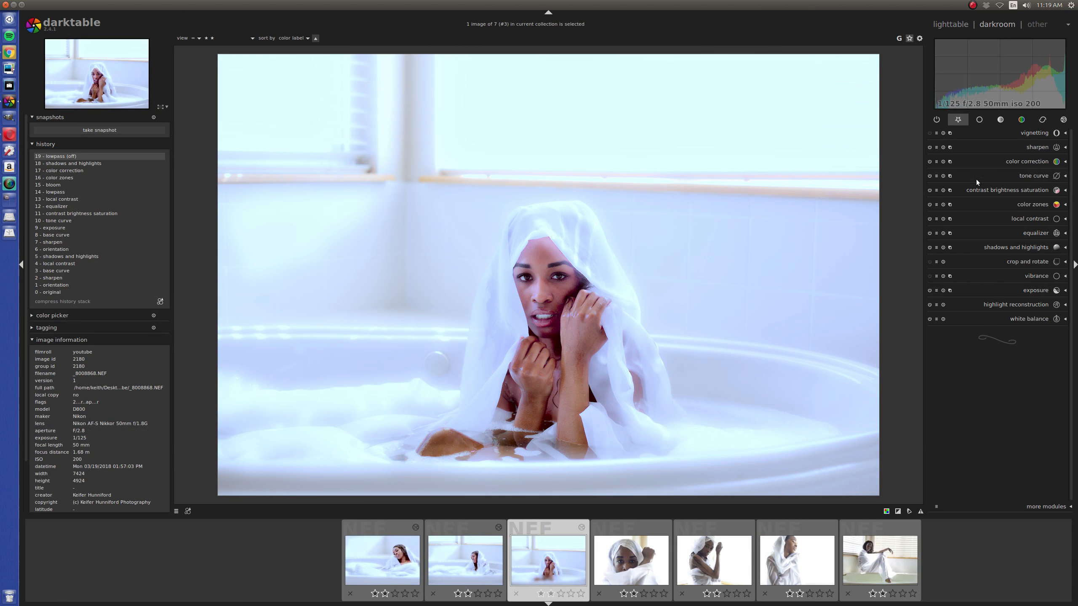
click(1031, 261)
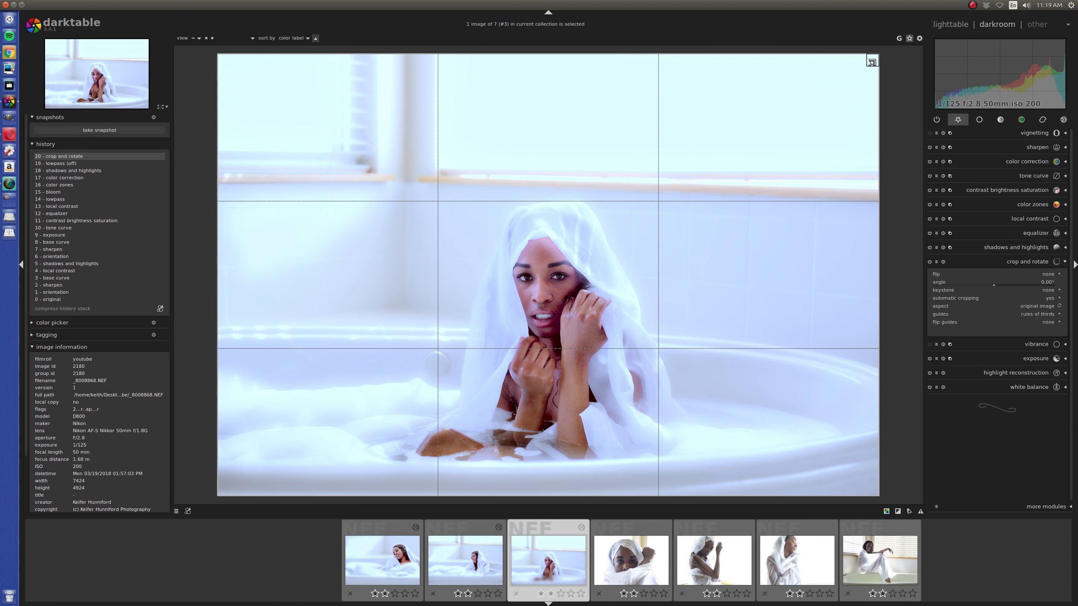
drag(875, 59, 755, 214)
drag(569, 276, 573, 276)
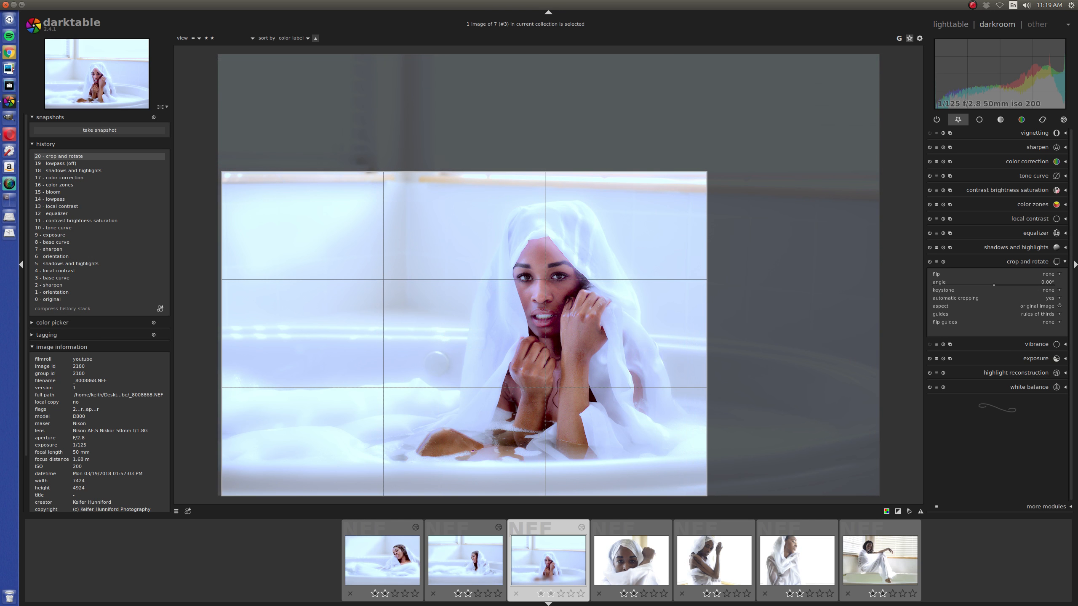
click(1028, 258)
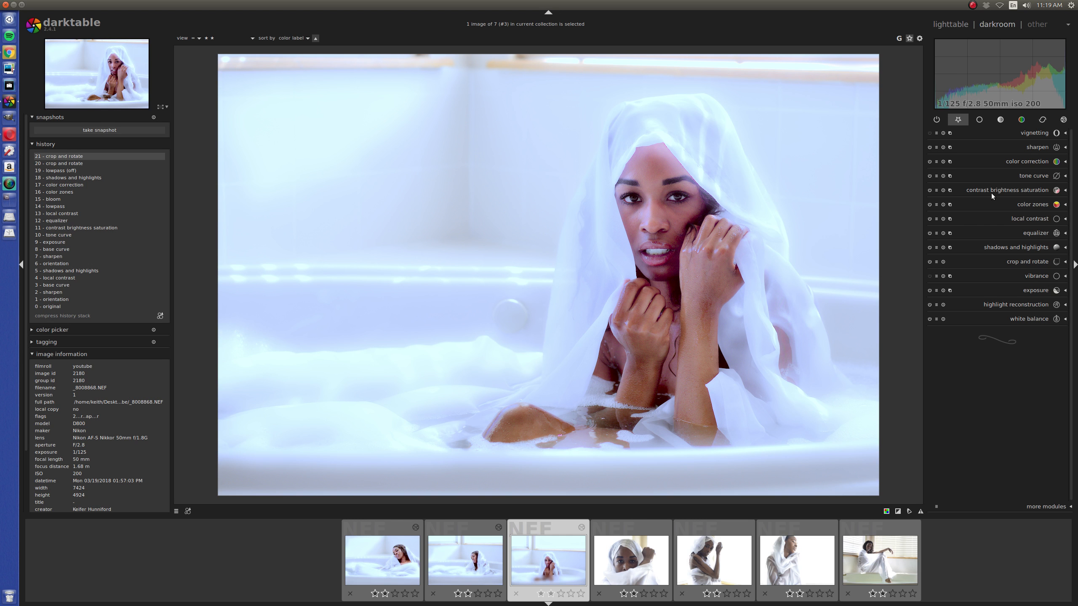
- Add a second color zones instance and cut its saturation strongly in the yellow-green range and moderately in the orange range
click(1022, 178)
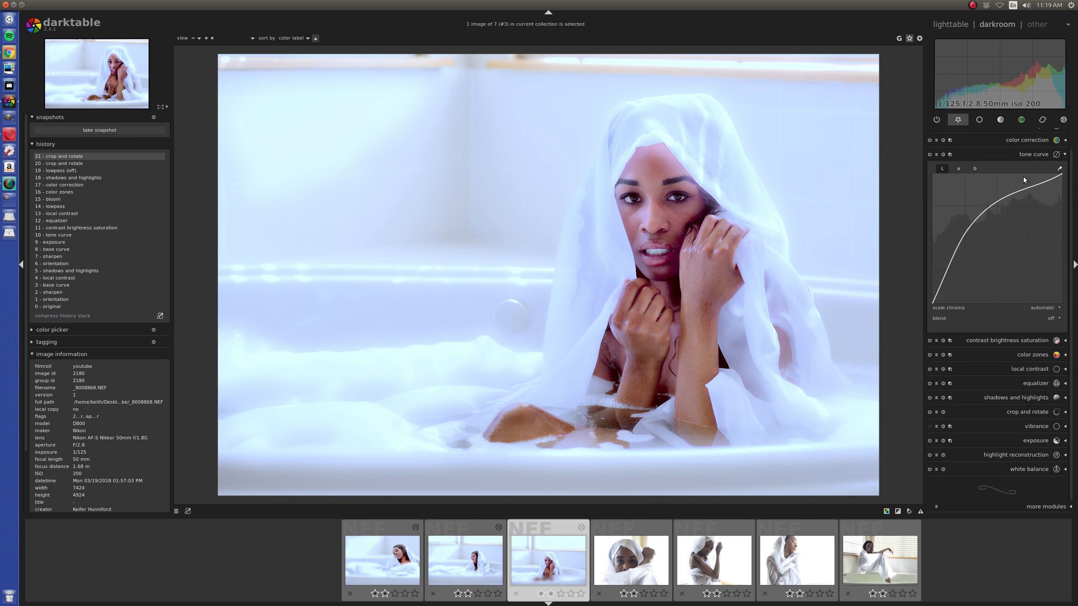
click(1033, 155)
click(1033, 205)
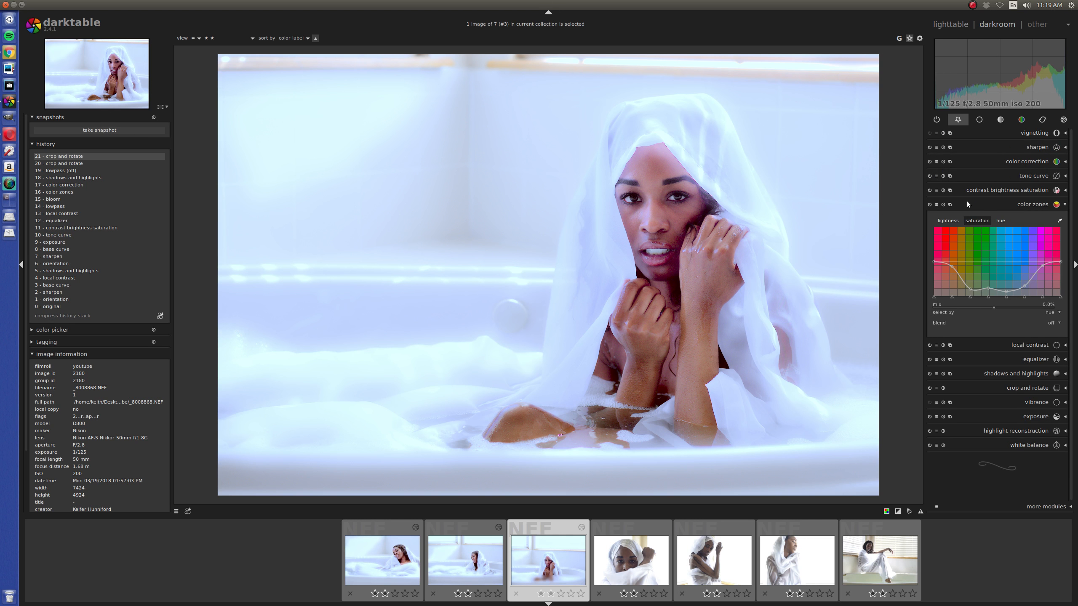
click(950, 204)
click(967, 212)
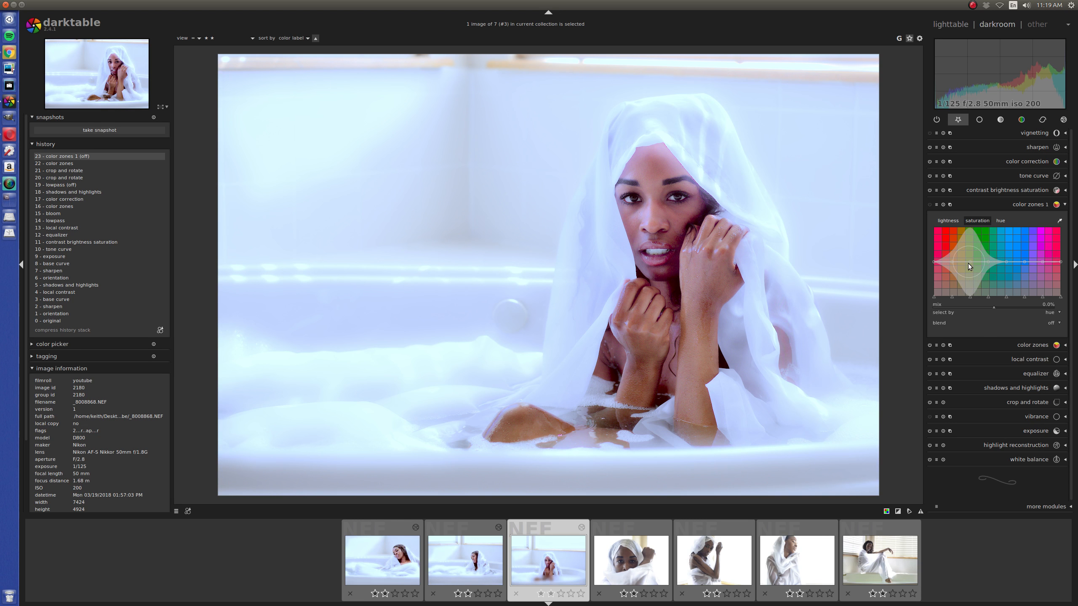
drag(969, 262, 965, 326)
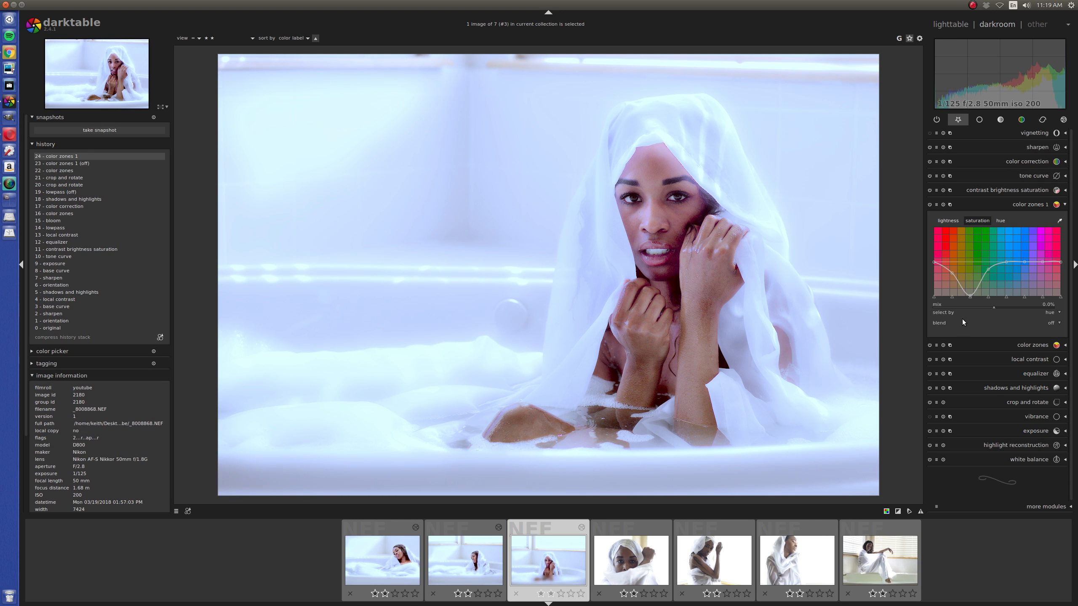
drag(950, 273, 951, 283)
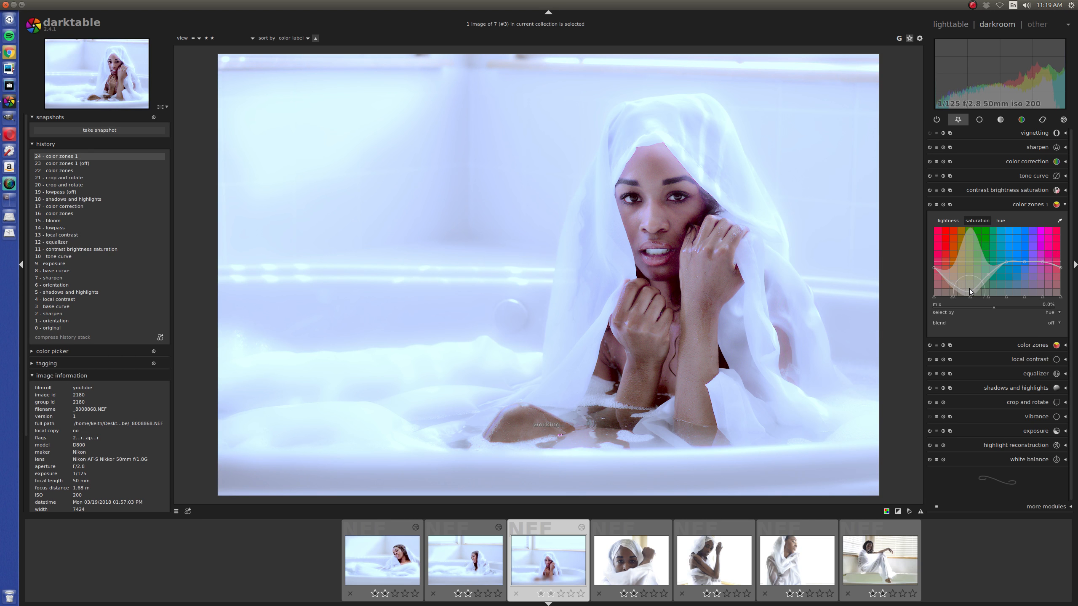
- Restrict the second color zones instance to a drawn mask by painting one small, soft-edged brush stroke along the window ledge across the photo's top
click(1045, 323)
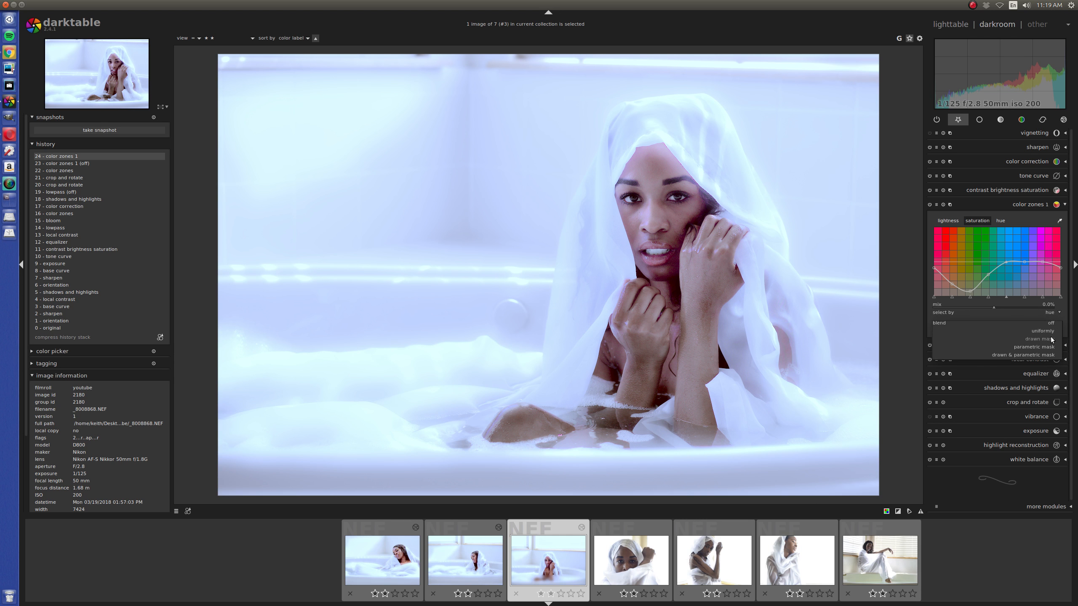
click(1047, 340)
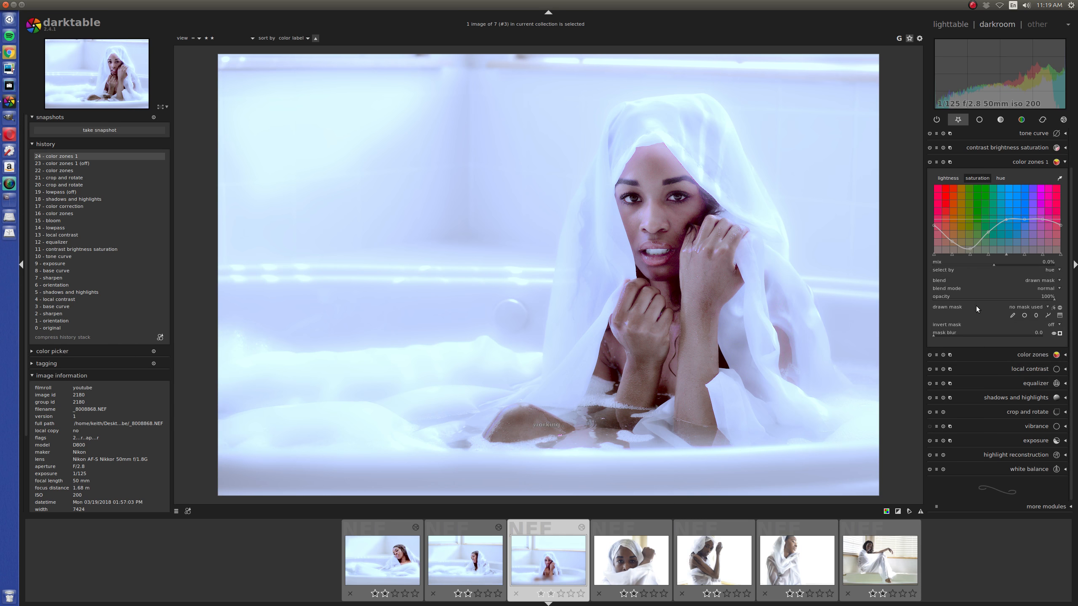
scroll(756, 284, down, 1)
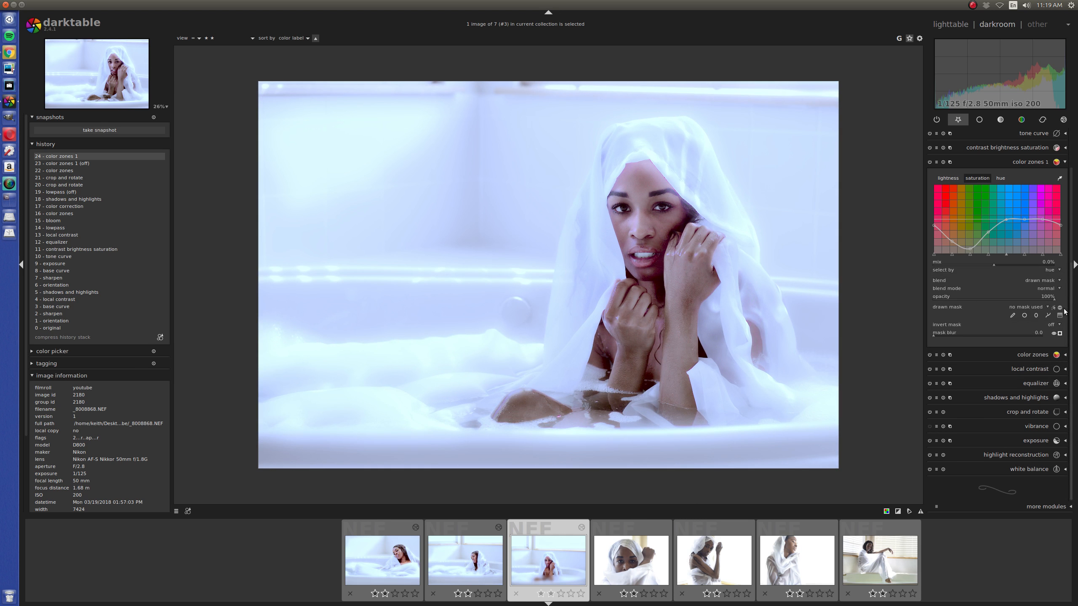
click(1014, 316)
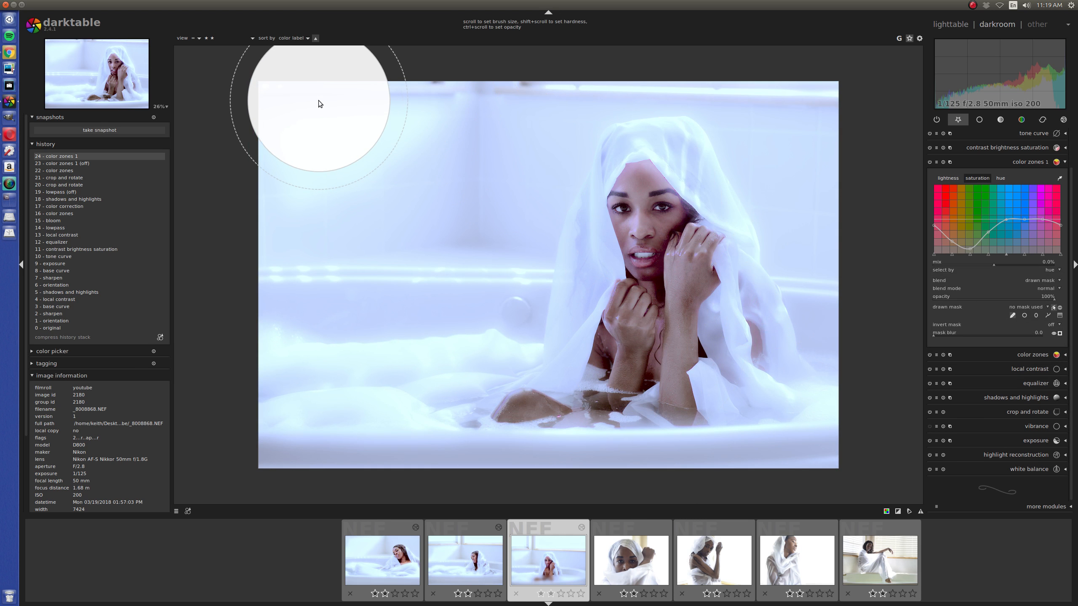
scroll(320, 98, up, 5)
scroll(320, 98, down, 6)
scroll(320, 98, up, 4)
scroll(320, 101, up, 20)
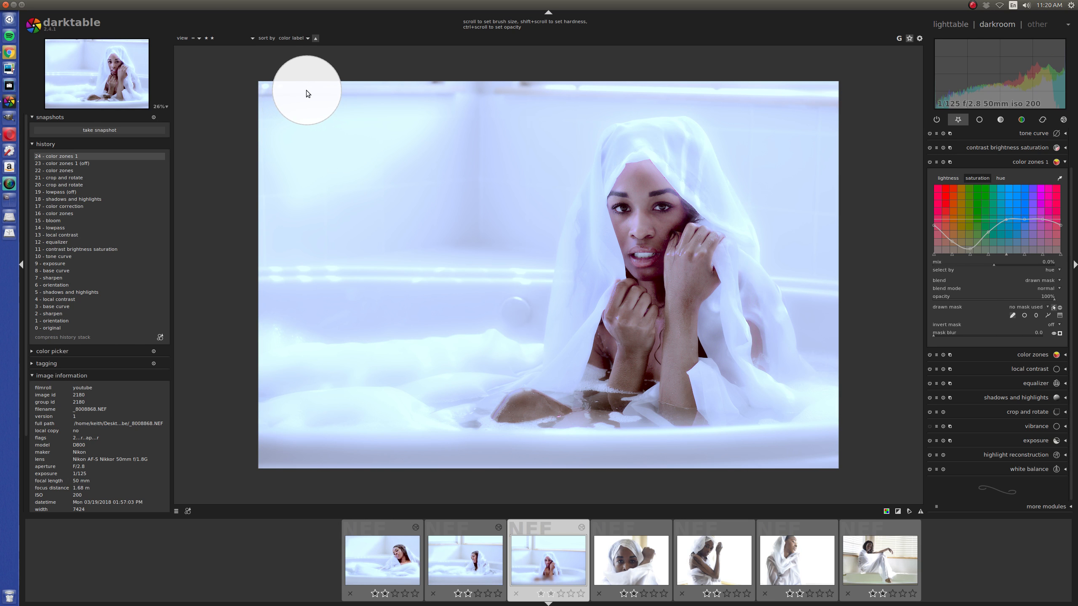
shift+scroll(310, 91, up, 3)
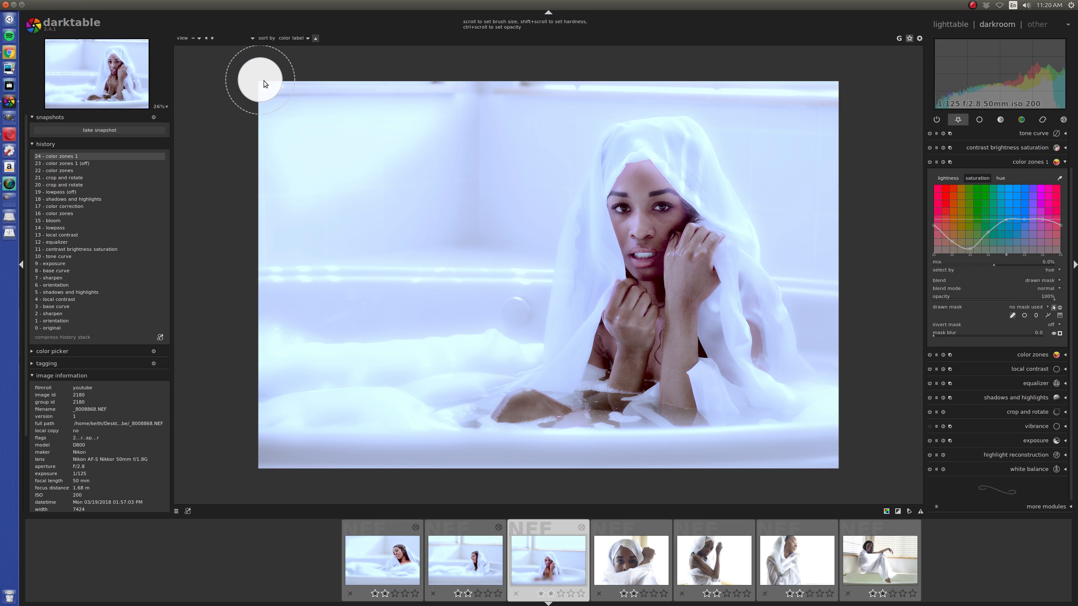
drag(264, 83, 874, 101)
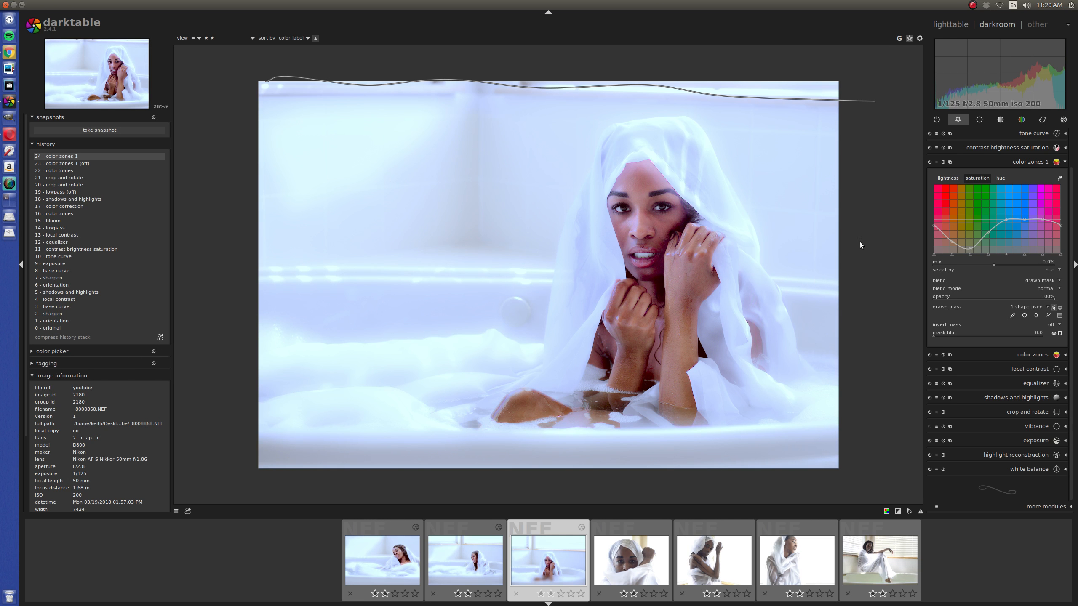
click(1019, 162)
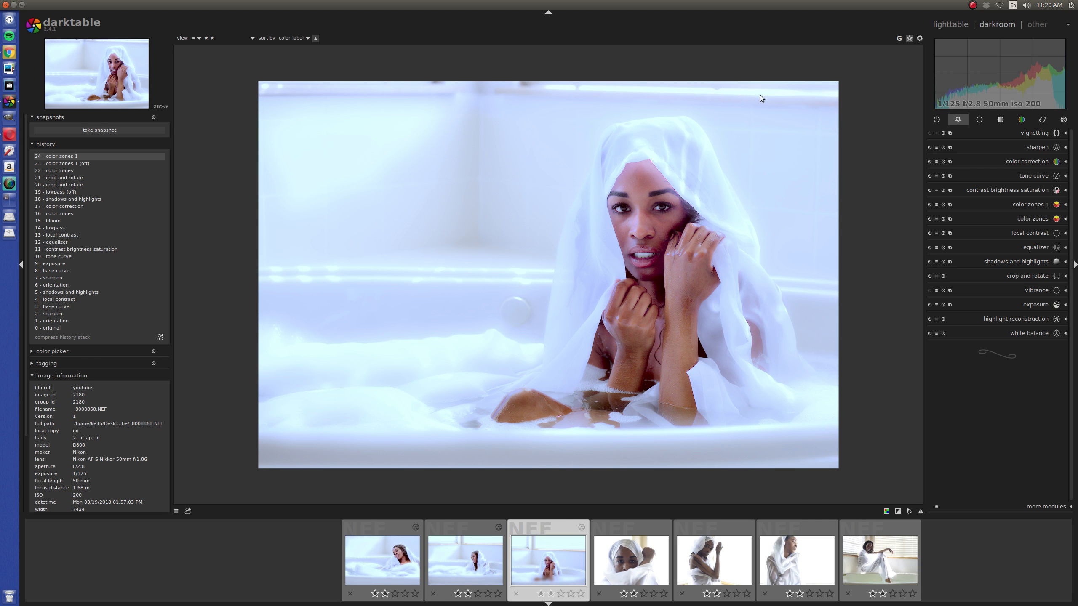
- In the second color zones instance, sample the window ledge and raise lightness strongly in the yellow-green range and its neighbouring orange range
click(1006, 189)
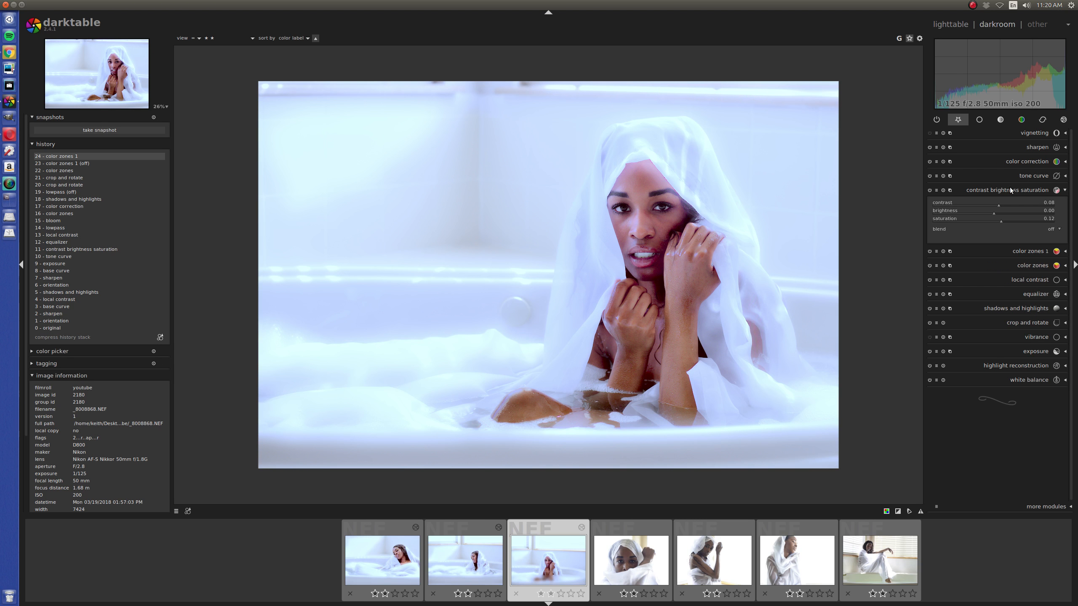
click(1015, 187)
click(1027, 204)
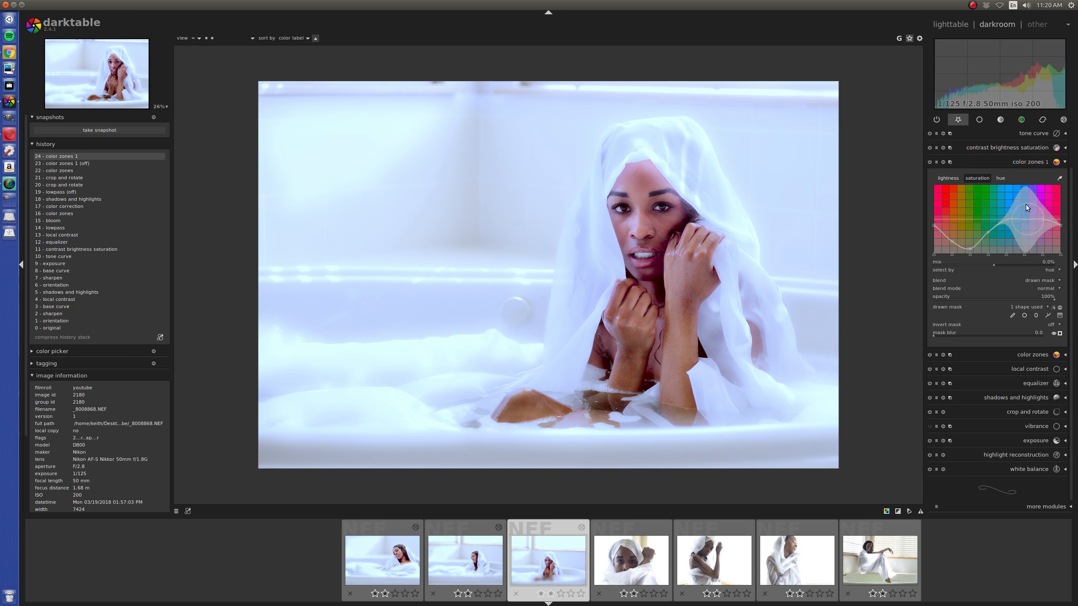
click(951, 179)
drag(957, 215, 933, 231)
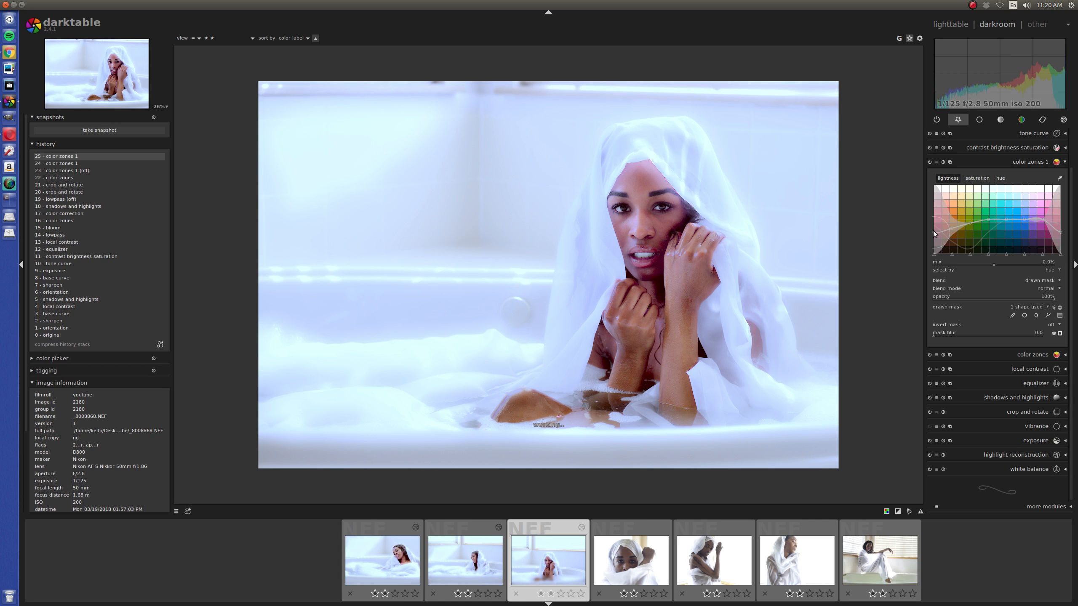
double_click(959, 210)
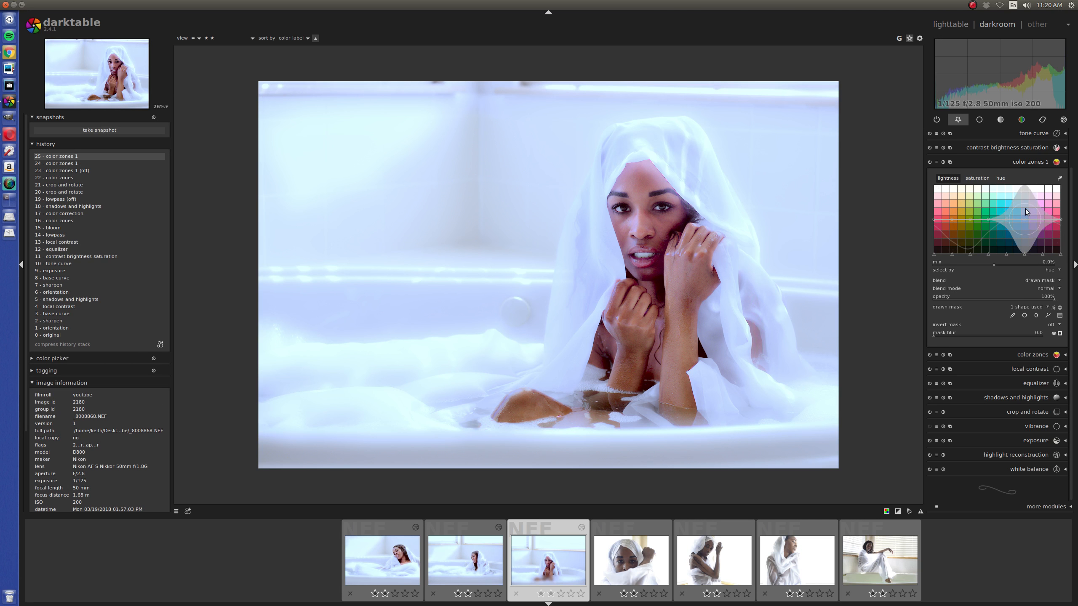
click(1060, 179)
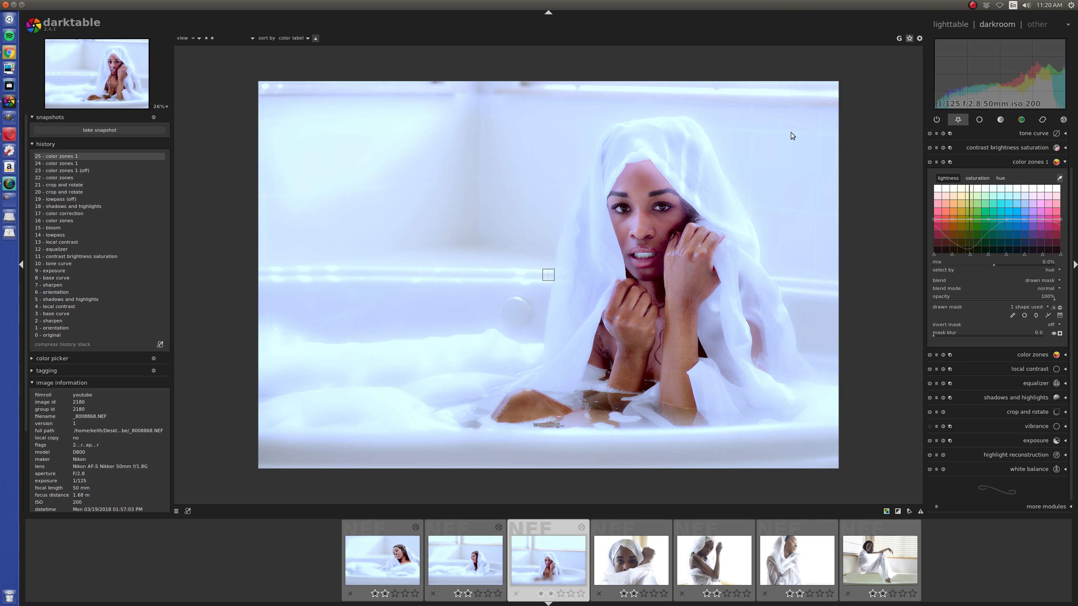
click(696, 91)
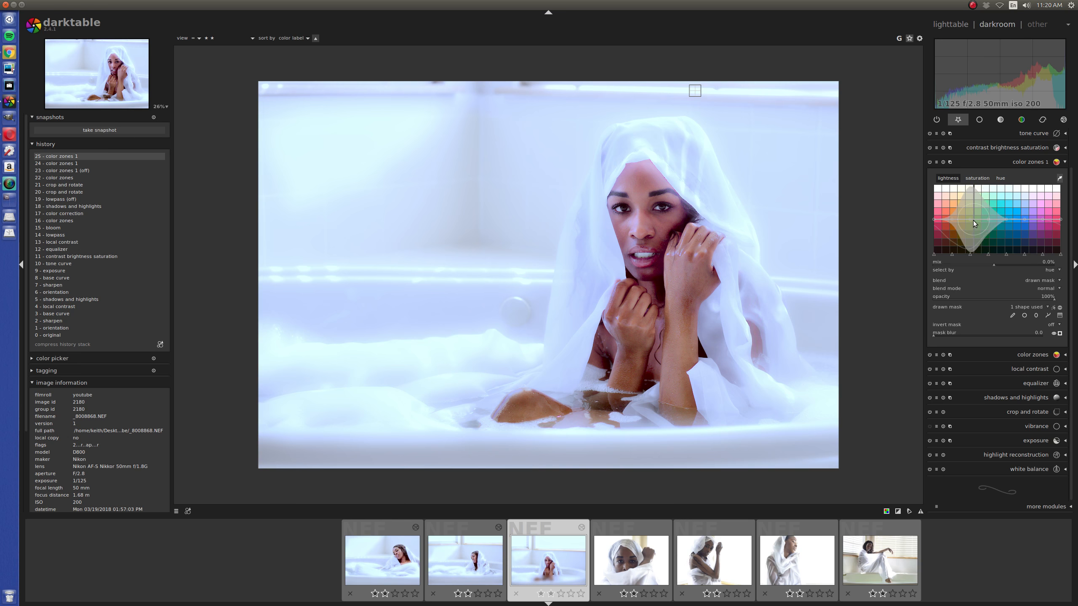
mouse_move(969, 220)
mouse_down()
mouse_move(970, 233)
mouse_move(968, 186)
mouse_up()
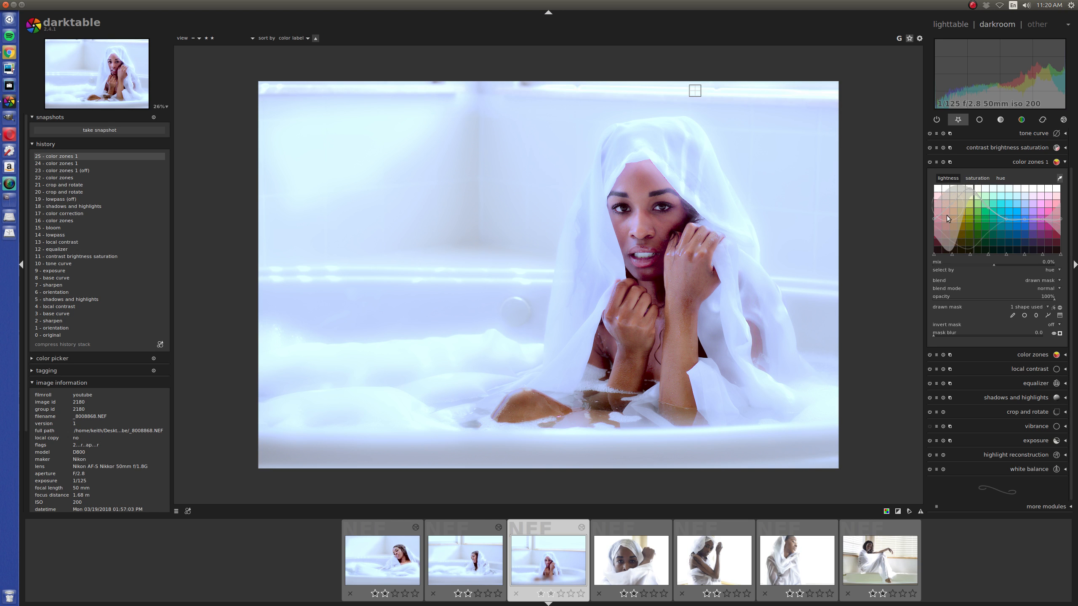
drag(950, 204, 949, 196)
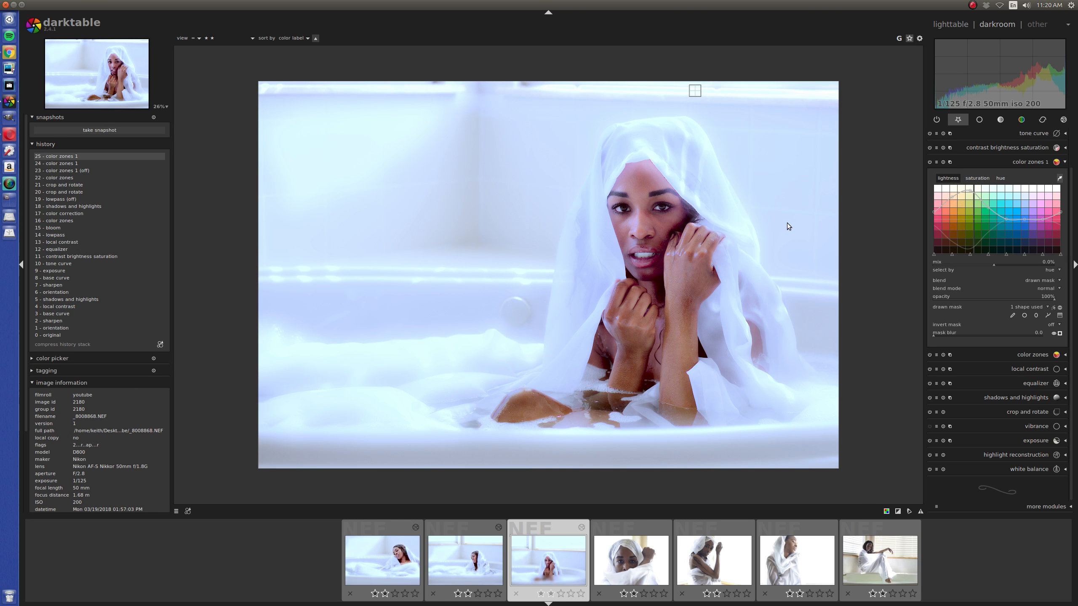
scroll(617, 168, up, 3)
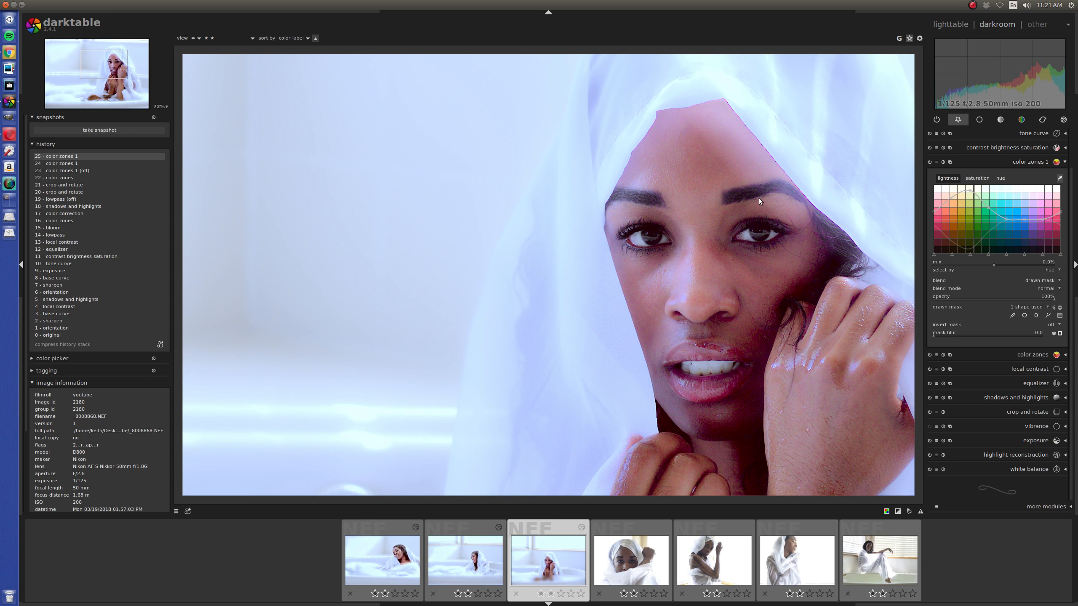
scroll(726, 171, down, 3)
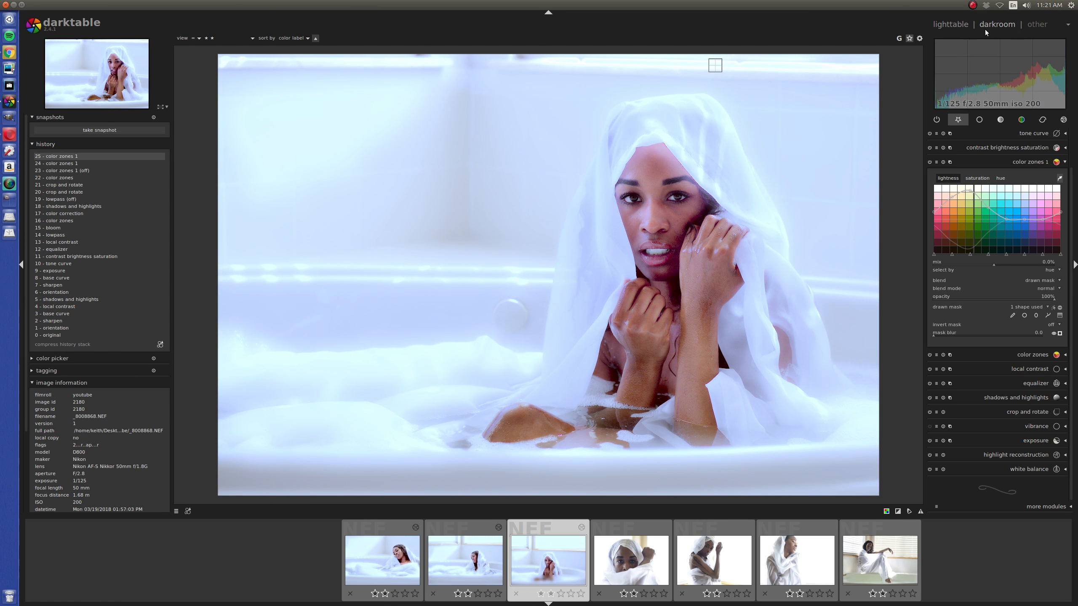
- In the lighttable, paste the copied edit selectively onto the photo in front of the window blinds, leaving out lowpass
click(953, 25)
click(832, 321)
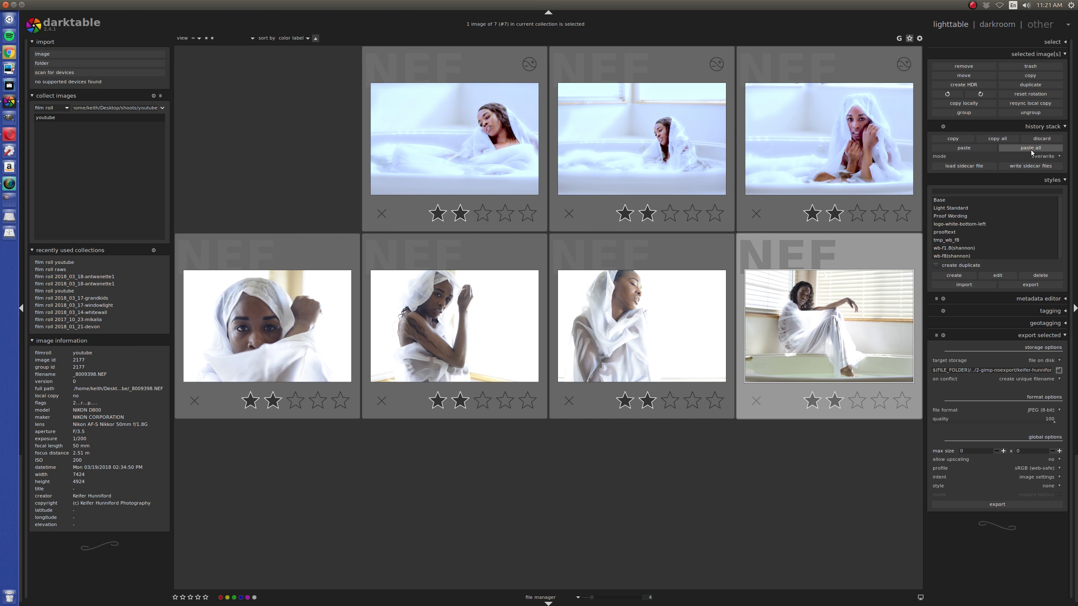
click(964, 148)
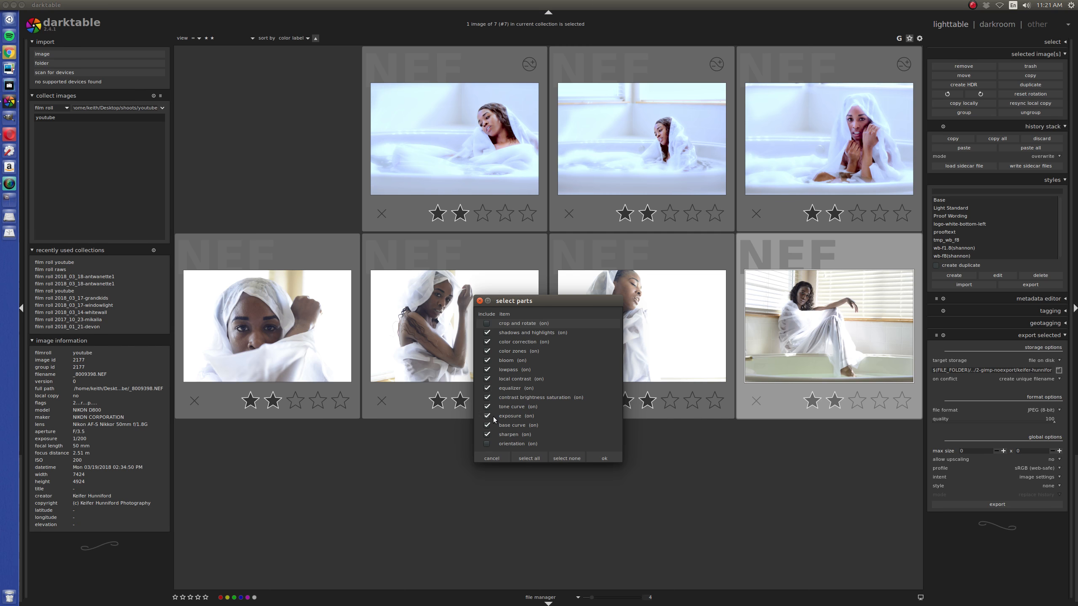
click(487, 369)
click(599, 456)
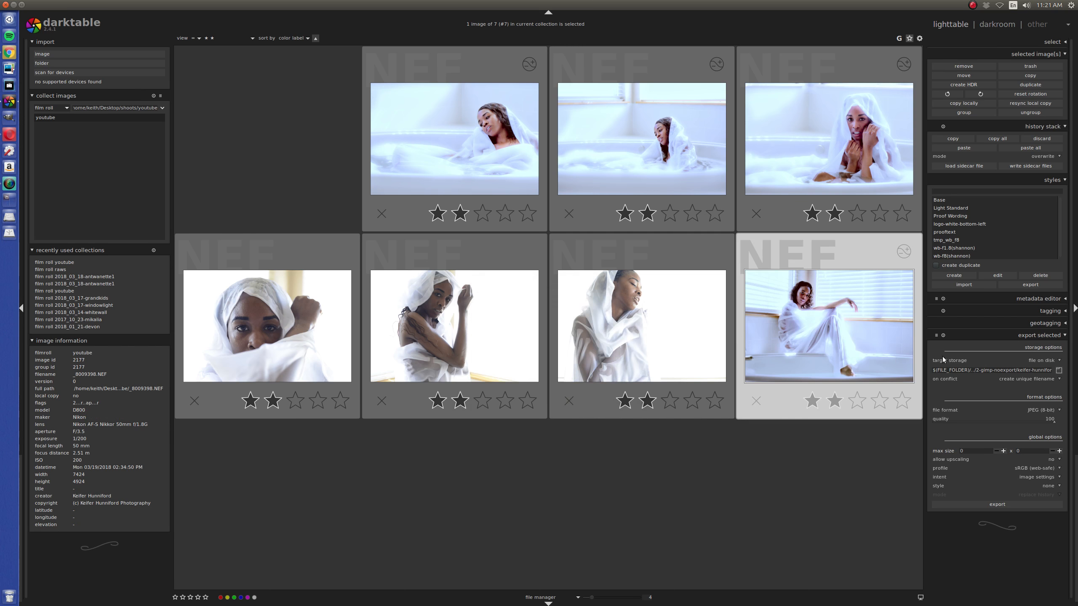
- Open the window-blinds photo in the darkroom and crop it slightly on every side at the original image aspect
key(d)
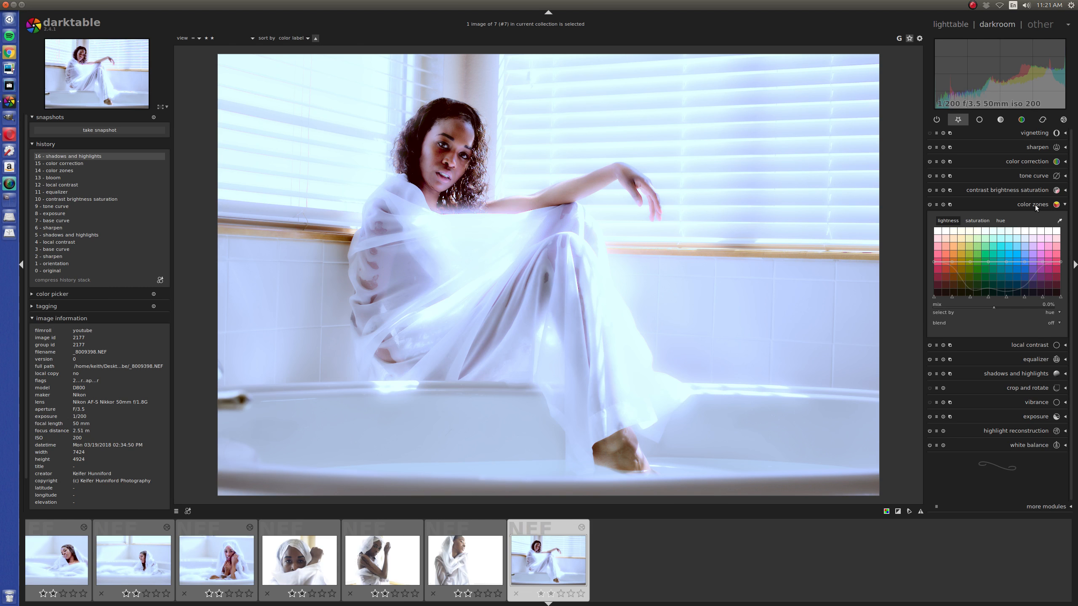
click(1033, 387)
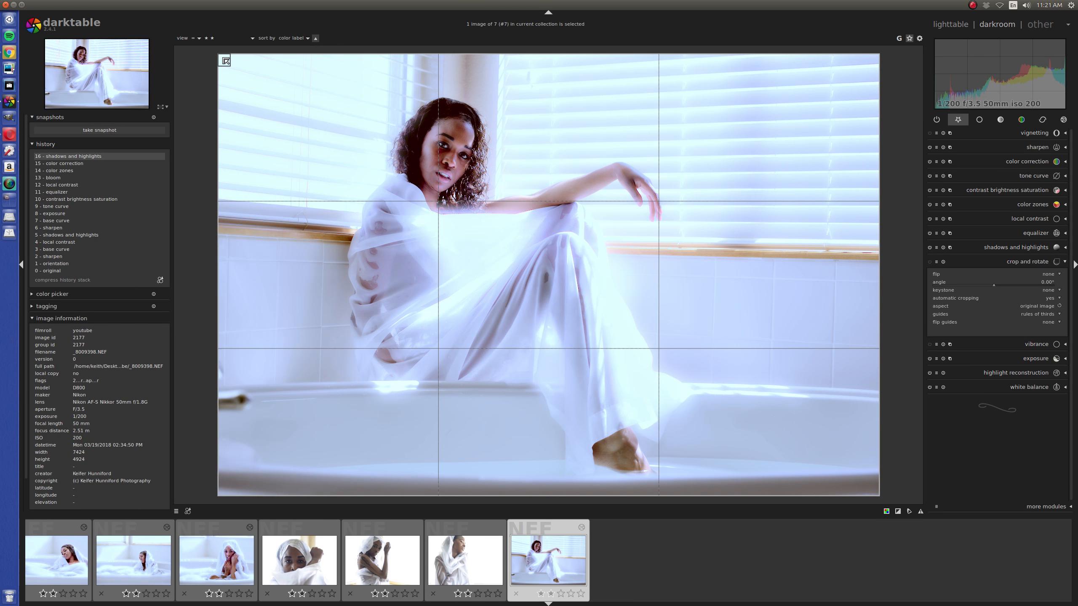
drag(233, 63, 282, 96)
drag(780, 298, 758, 291)
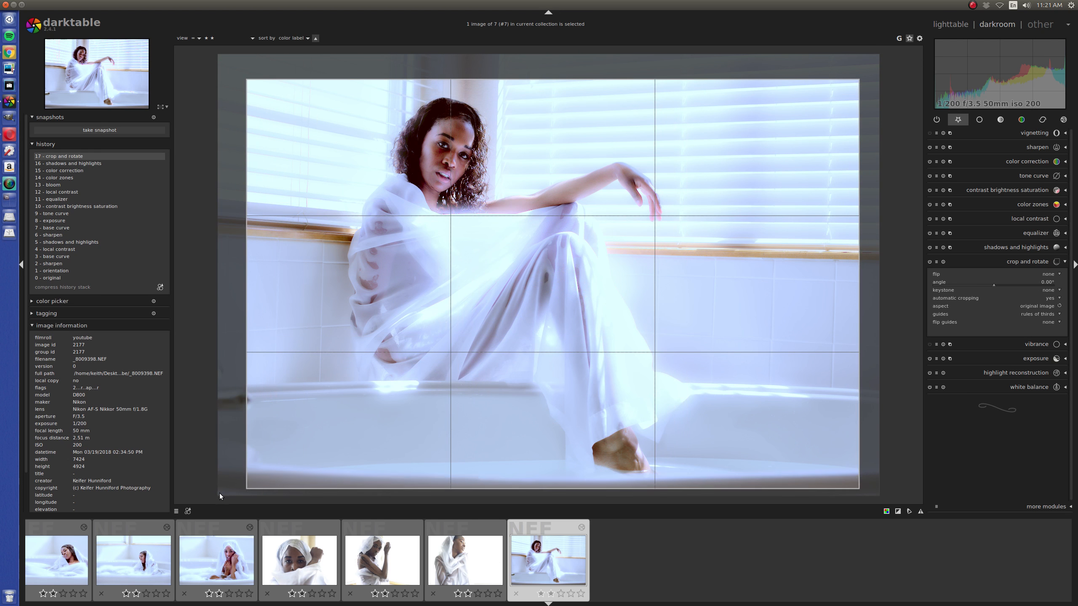
drag(260, 485, 267, 479)
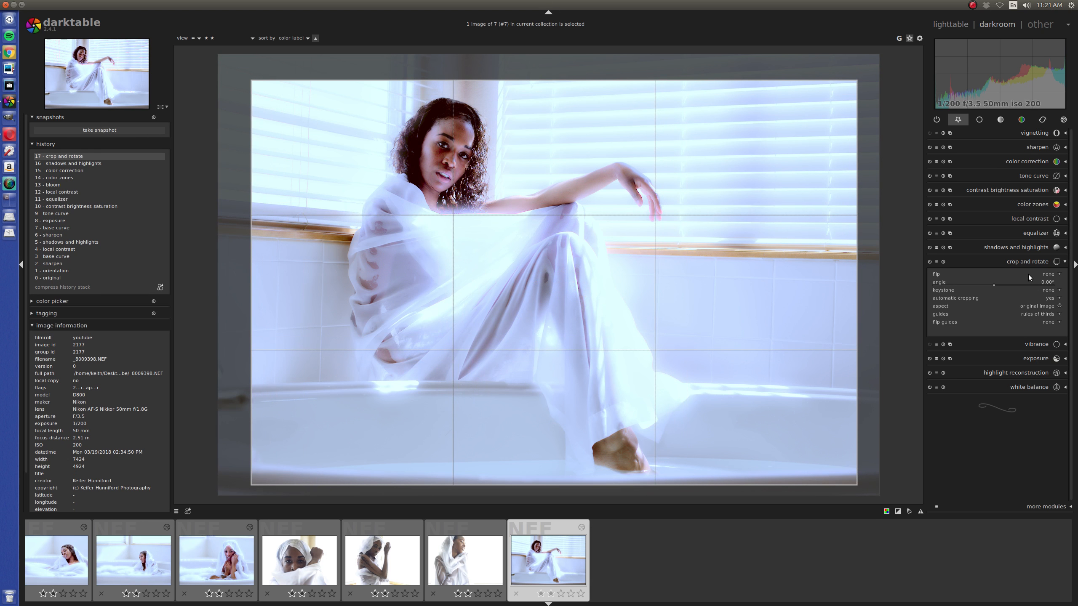
click(1028, 262)
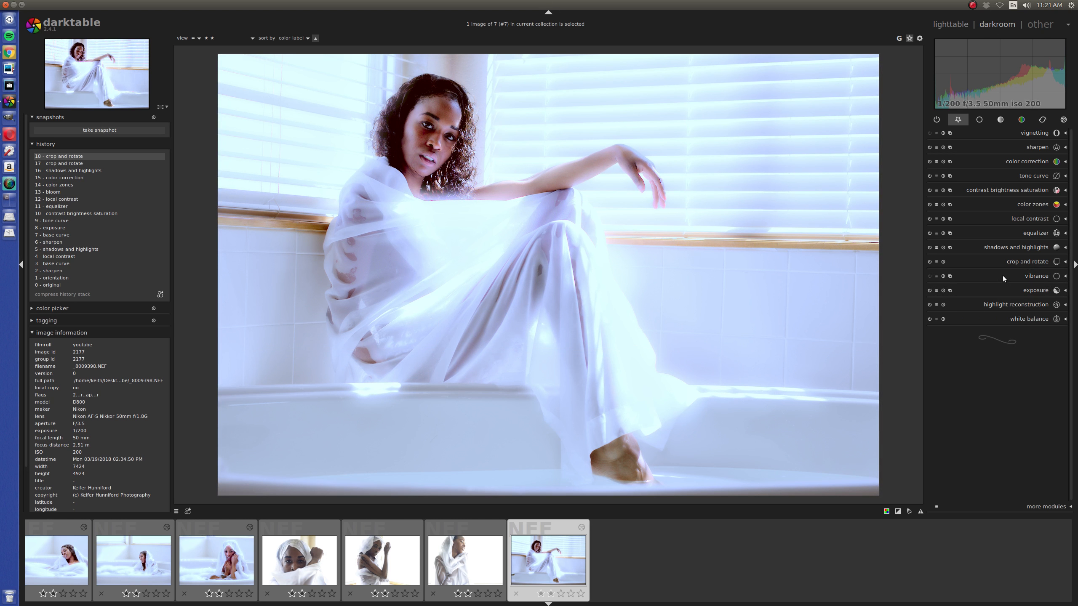
- Back in the lighttable, paste the whole copied history stack onto each of the three remaining unedited veil portraits
click(947, 24)
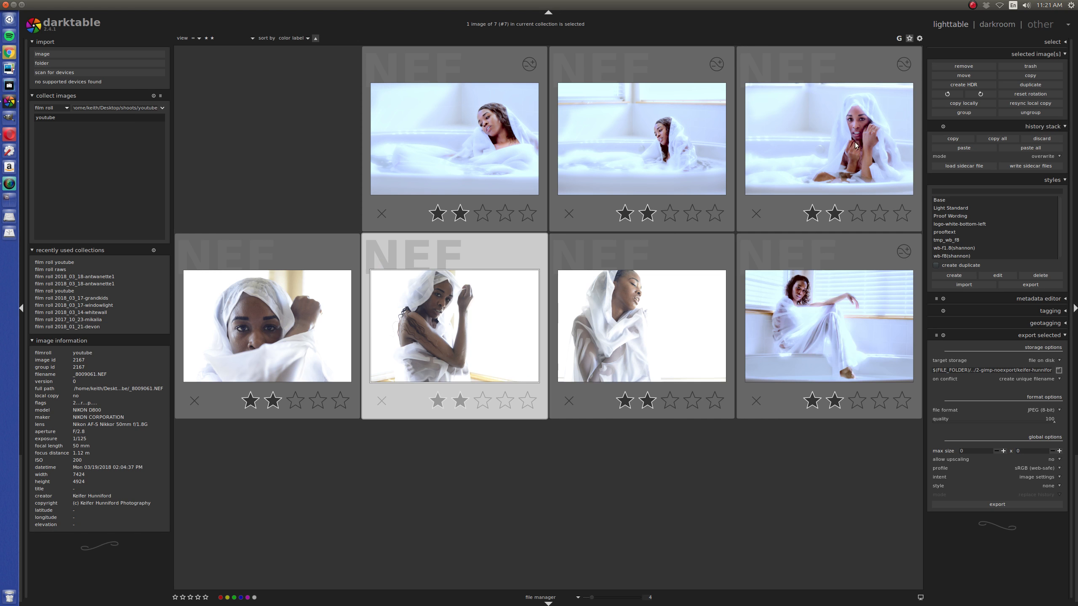
click(1045, 147)
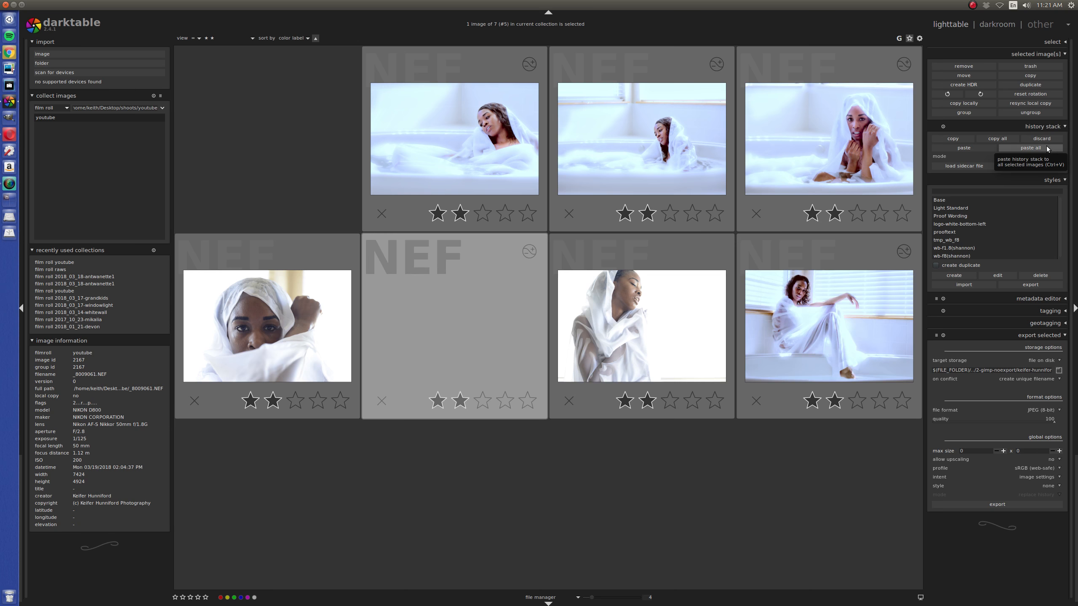
click(668, 309)
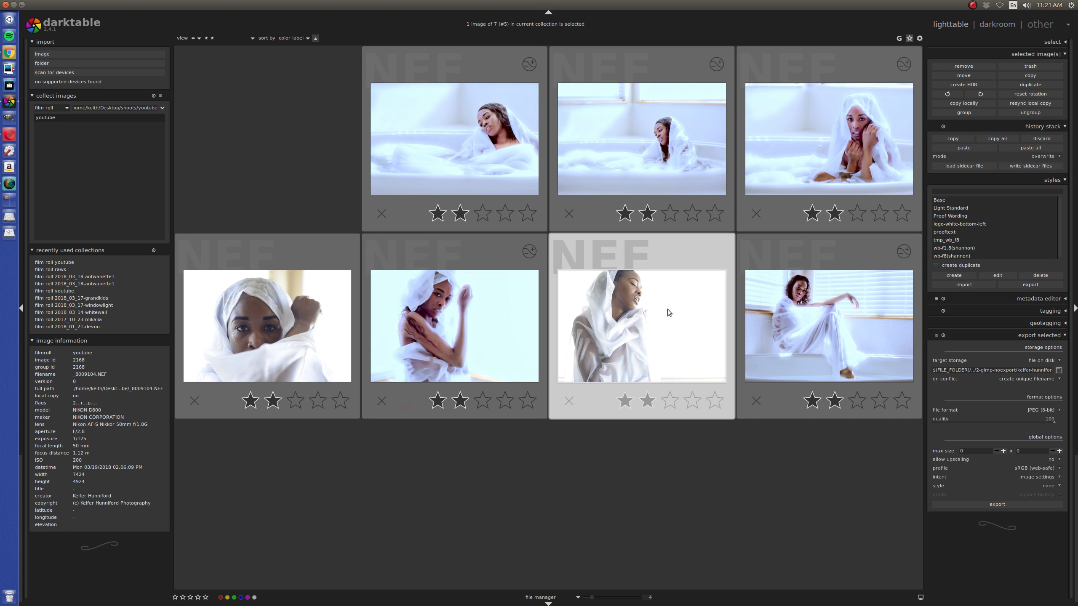
click(1020, 148)
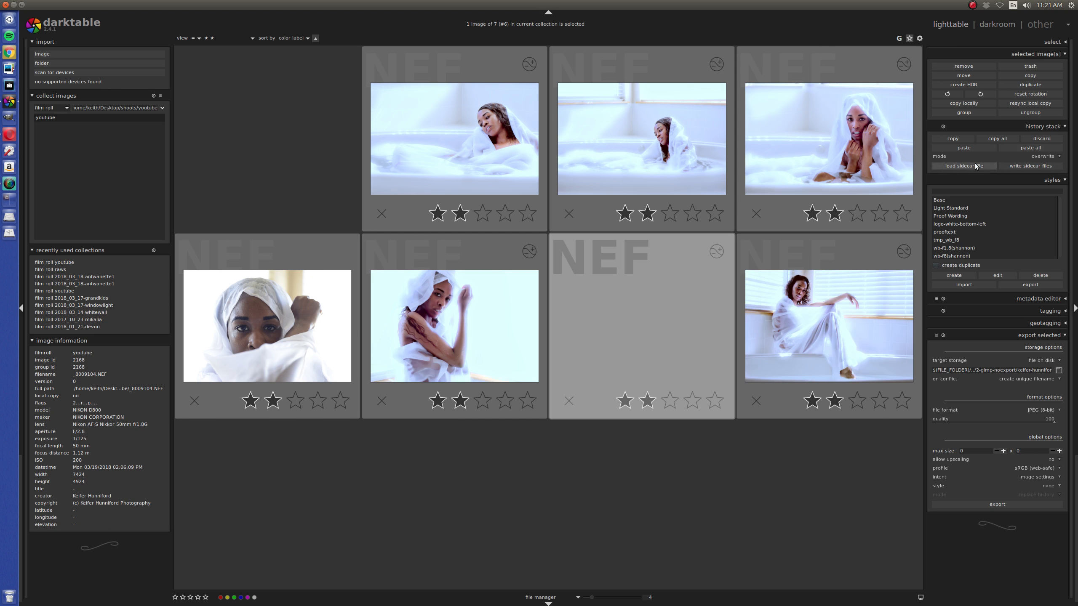
click(289, 328)
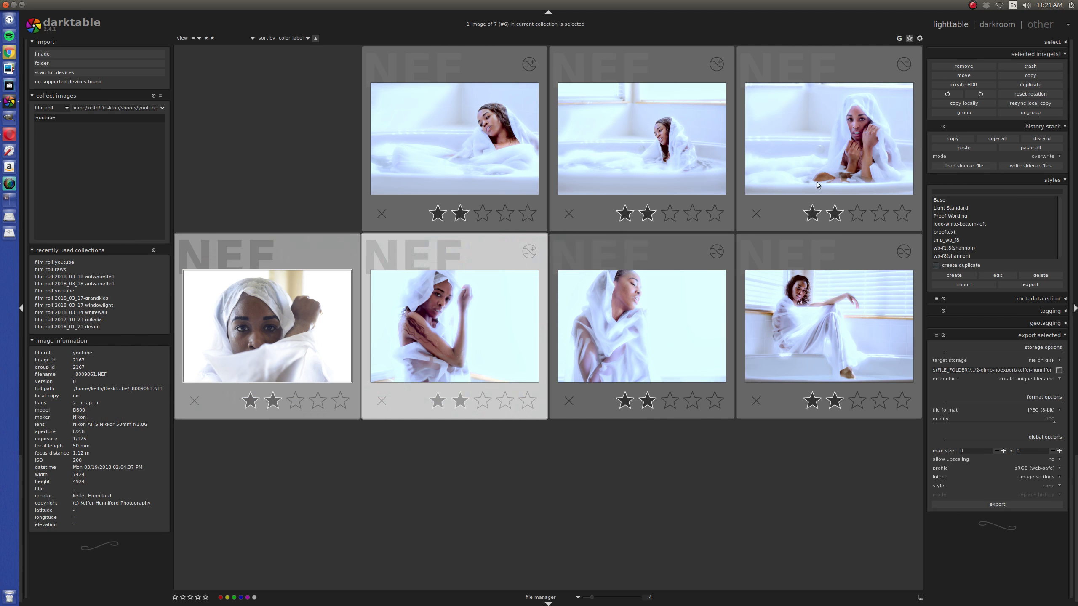
click(1045, 148)
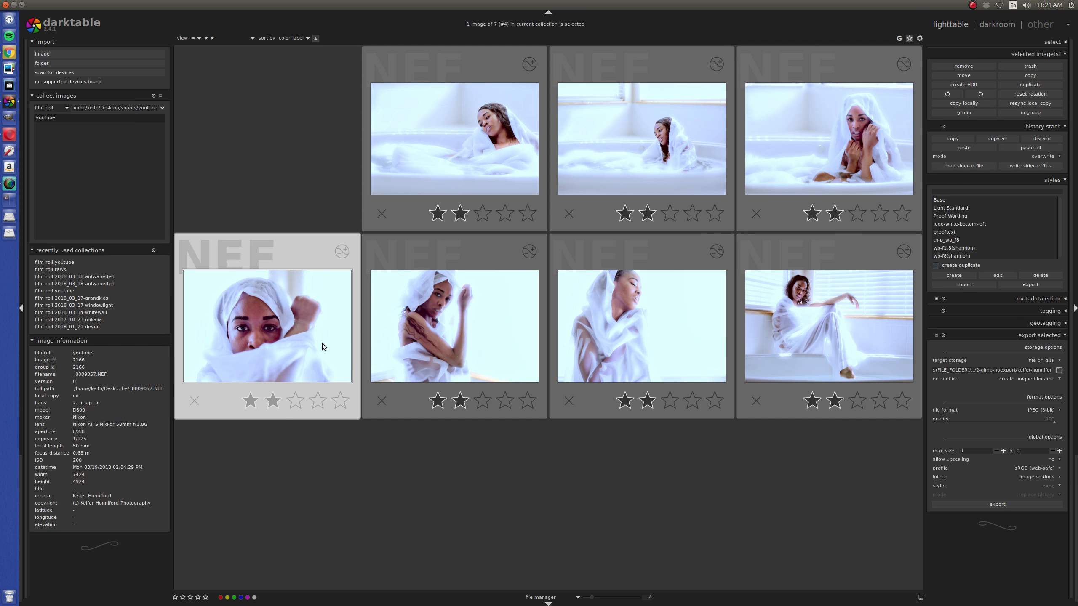
- Review the three newly edited veil portraits one at a time at full preview size in the lighttable
scroll(481, 333, up, 3)
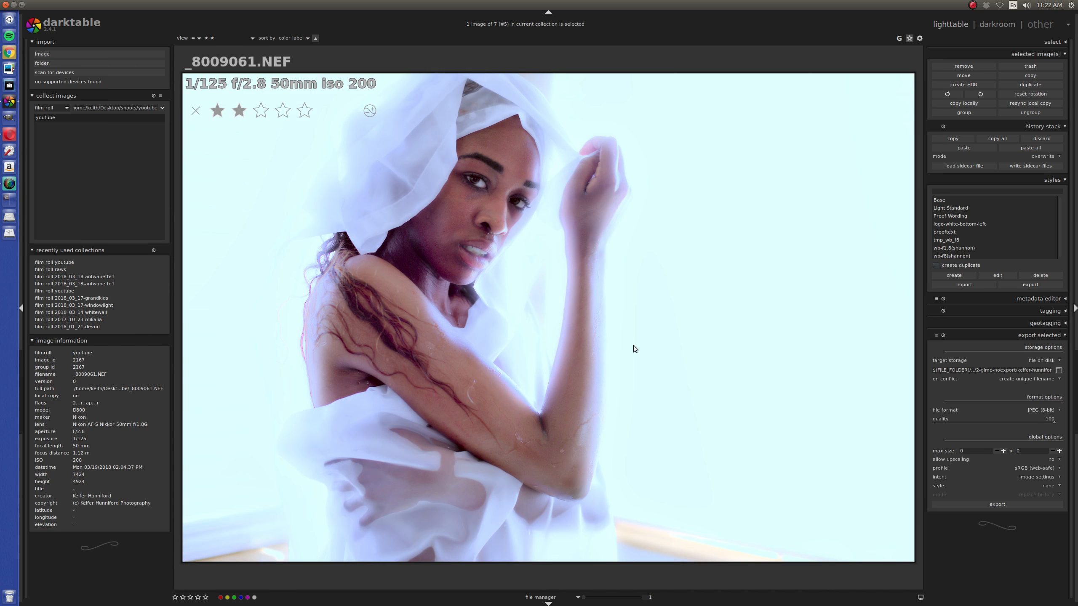
scroll(633, 345, down, 1)
scroll(633, 346, up, 1)
scroll(437, 253, down, 2)
scroll(438, 252, up, 1)
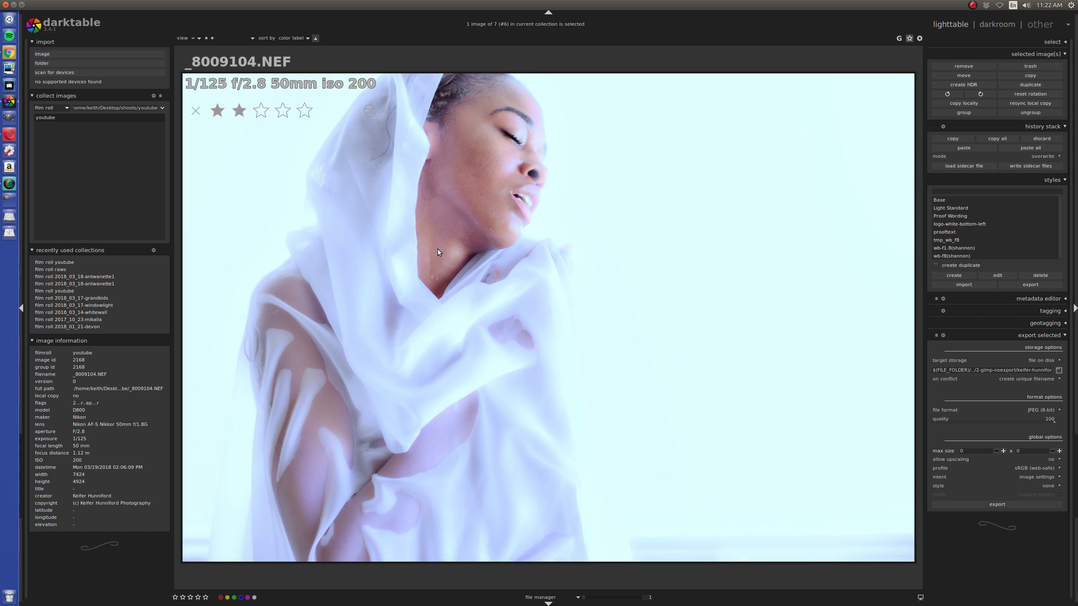
scroll(438, 250, down, 1)
scroll(438, 249, up, 3)
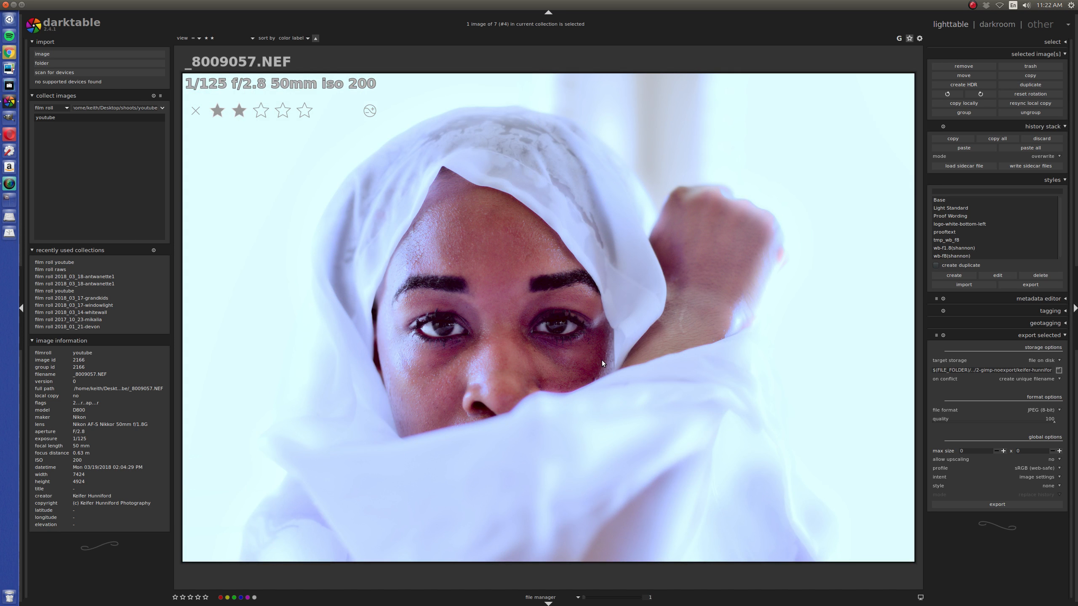
- Open the close-up veil portrait _8009057.NEF in the darkroom and examine the eyes and surrounding skin at high magnification
key(d)
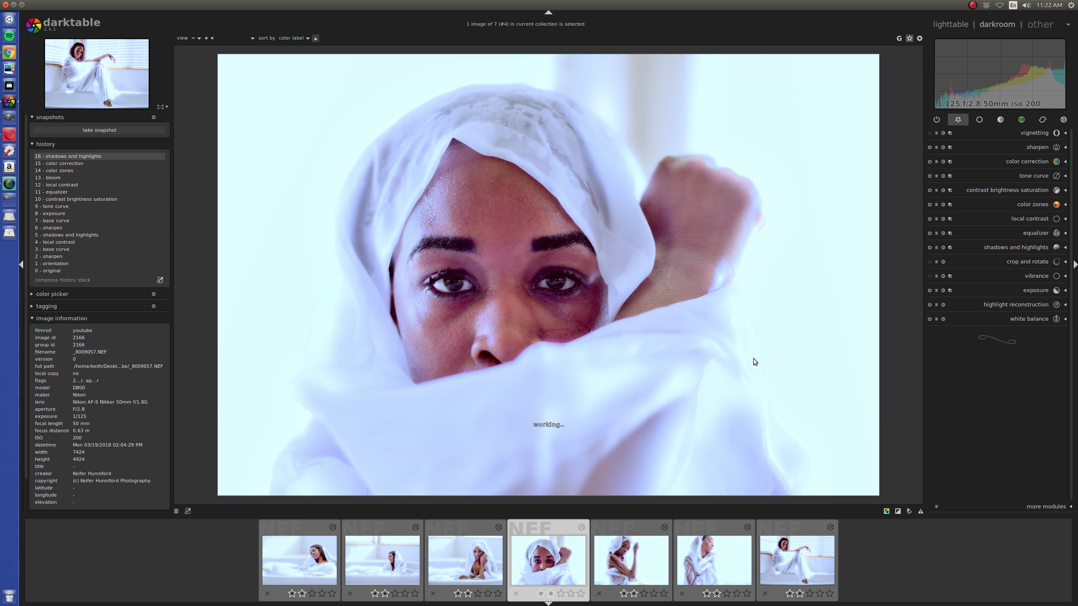
scroll(615, 334, up, 3)
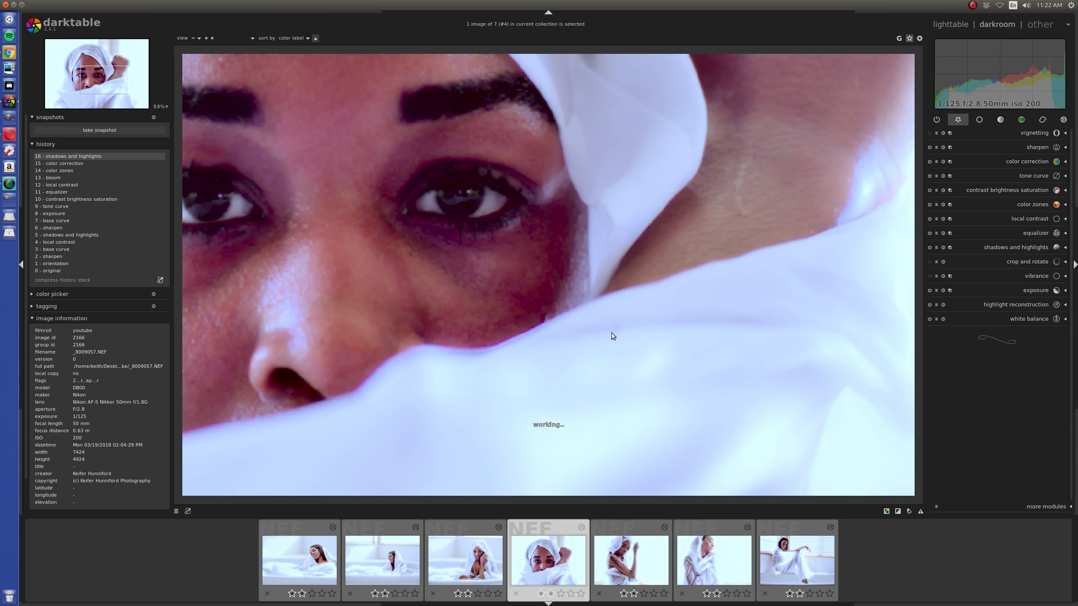
scroll(480, 212, up, 7)
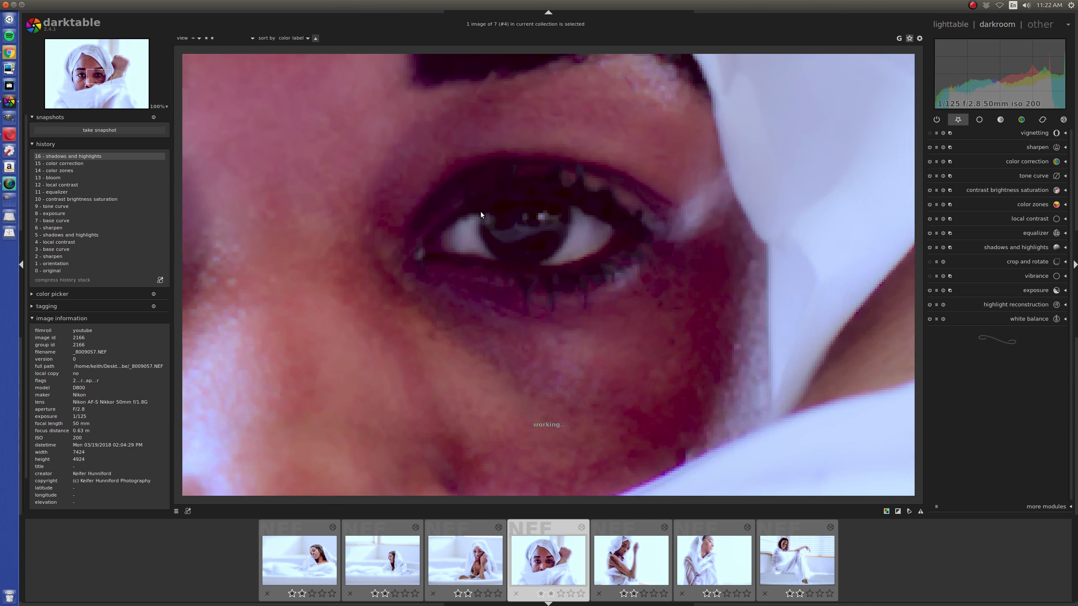
scroll(524, 234, up, 6)
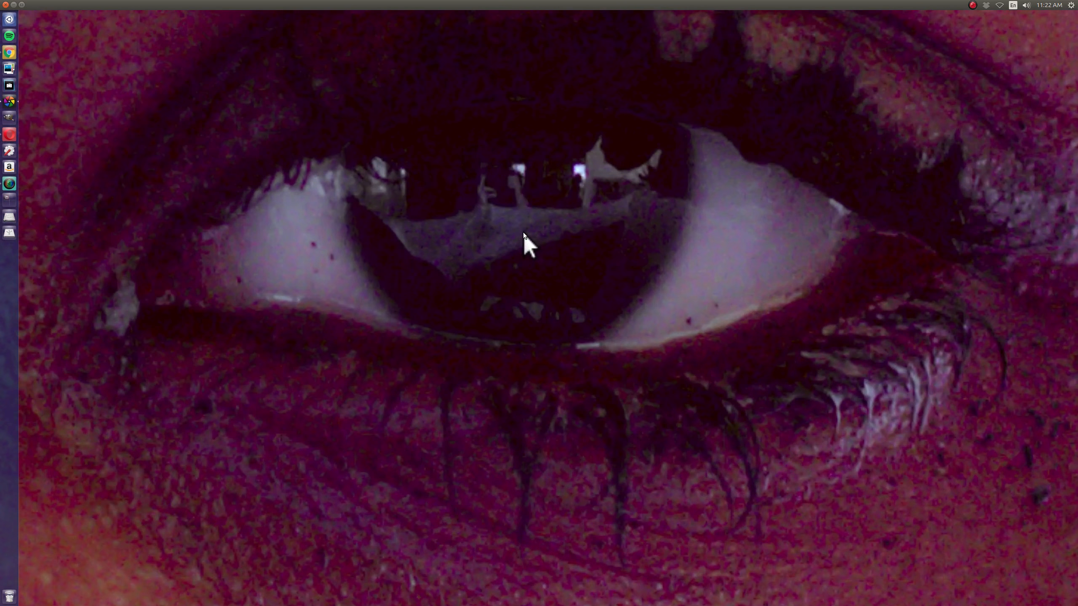
scroll(523, 233, up, 3)
scroll(523, 233, down, 4)
scroll(523, 233, down, 5)
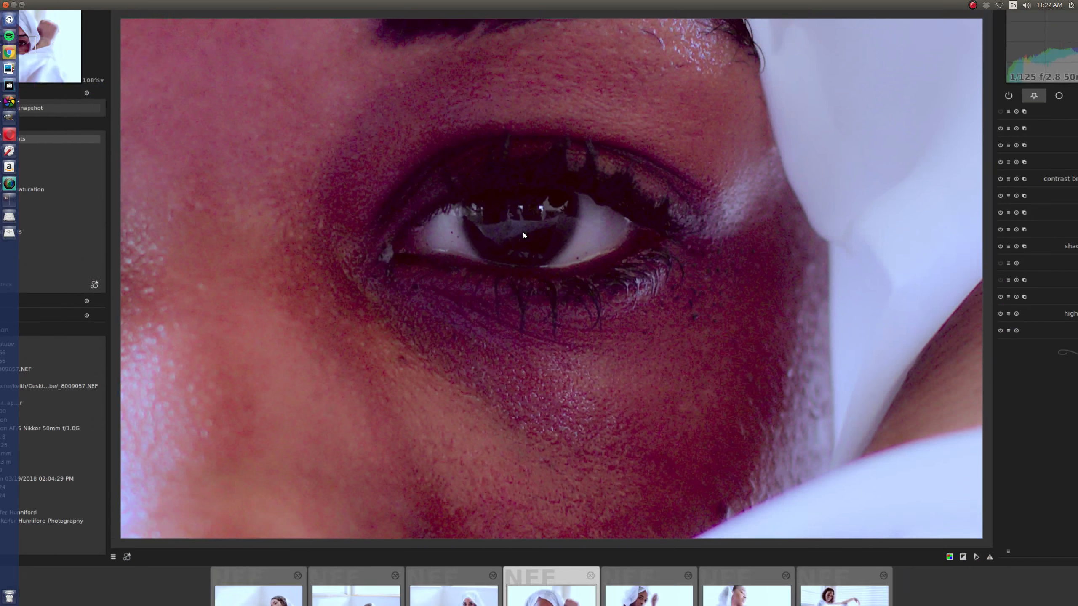
scroll(523, 233, down, 4)
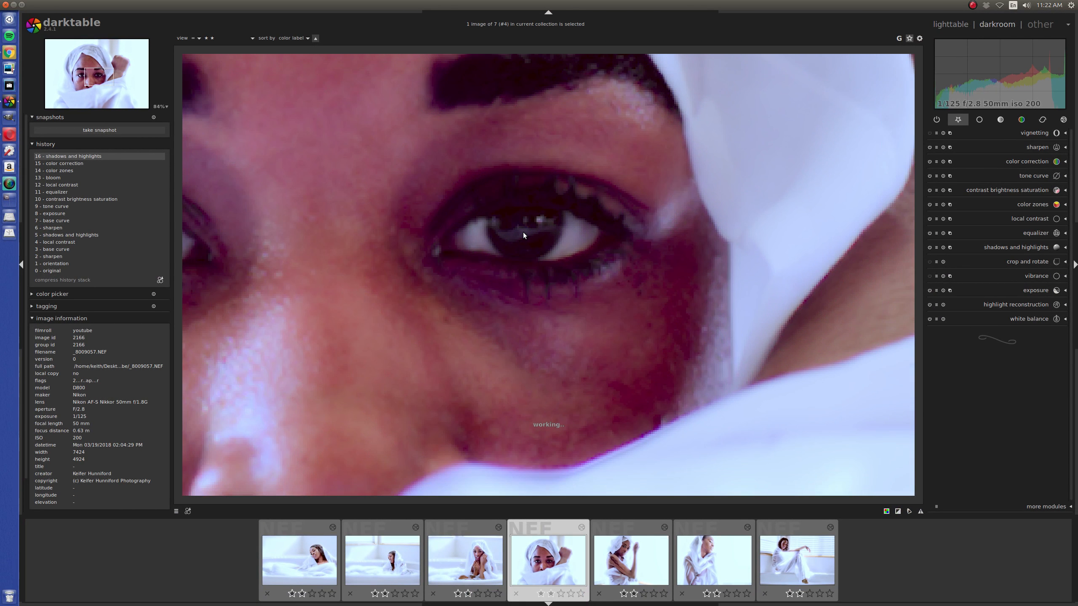
scroll(430, 291, down, 3)
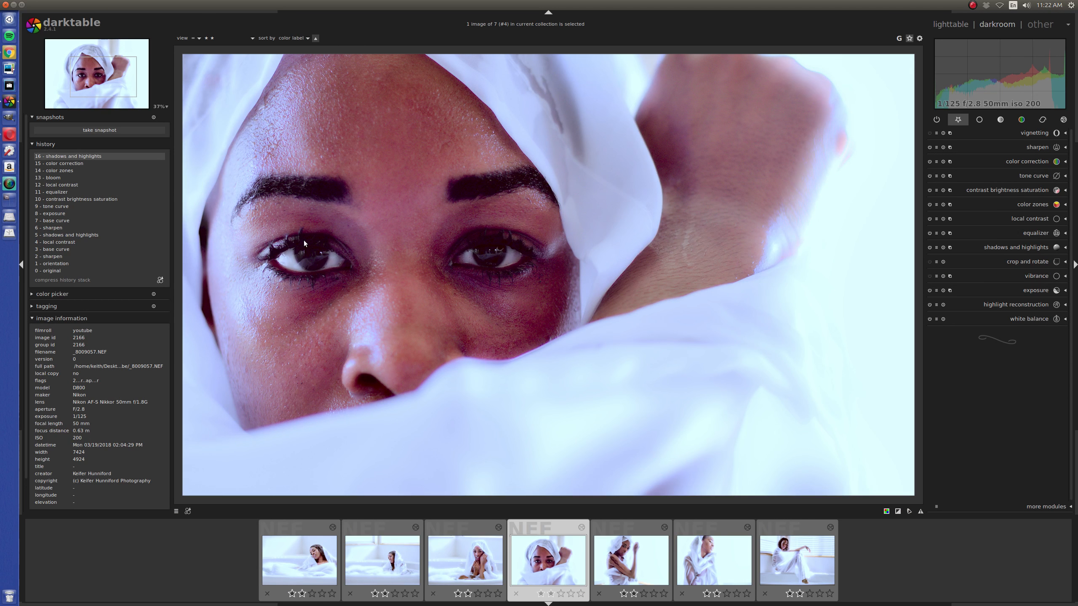
scroll(303, 240, up, 4)
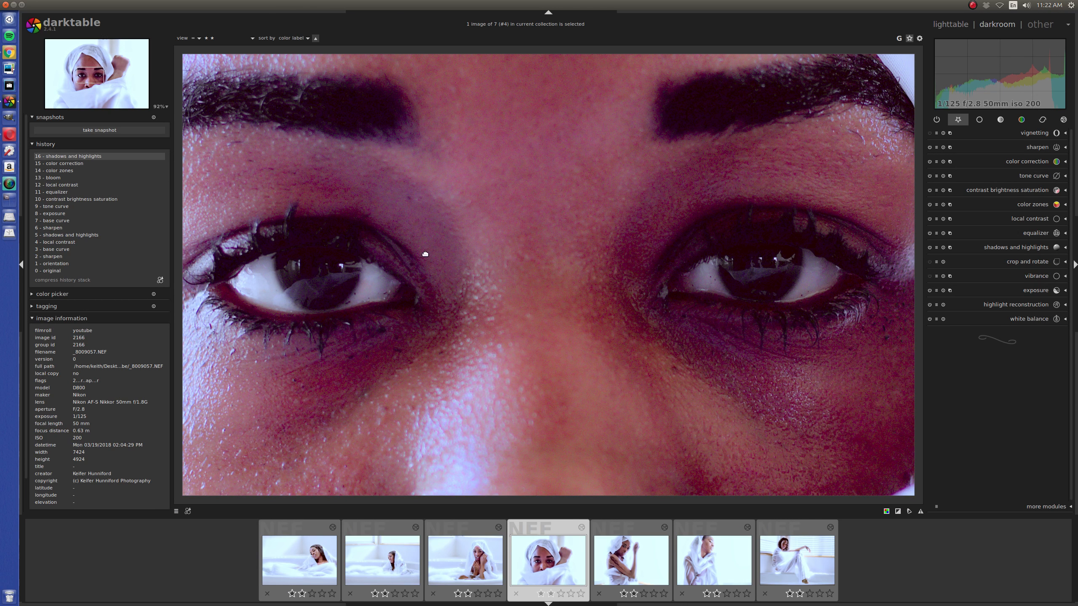
- Examine the colored portrait's eyes and face at decreasing magnification, back out to the full frame
drag(464, 241, 492, 247)
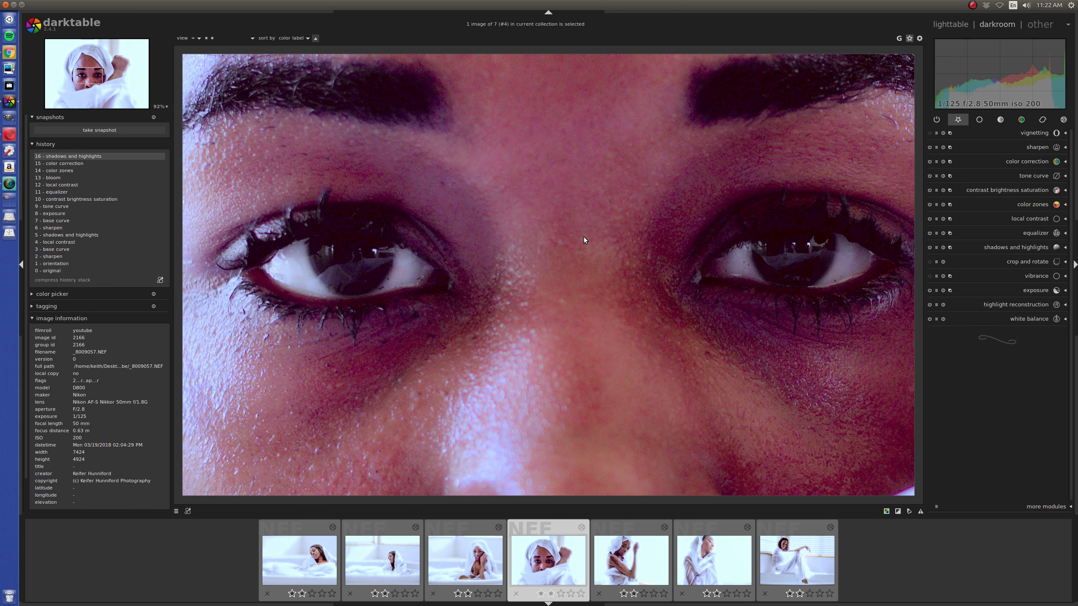
scroll(577, 236, down, 5)
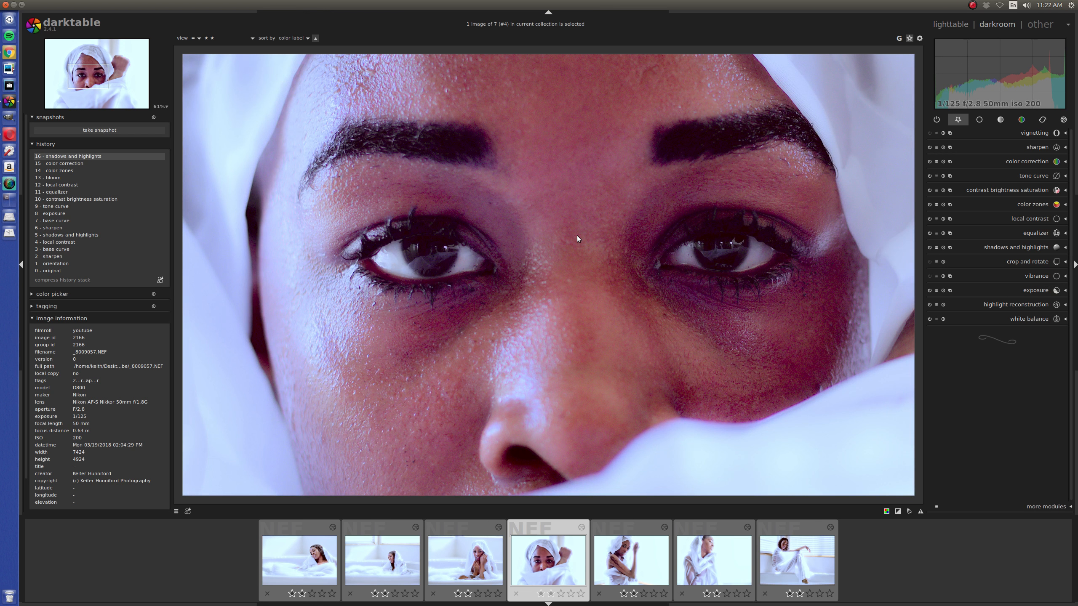
scroll(577, 236, down, 5)
scroll(646, 232, up, 3)
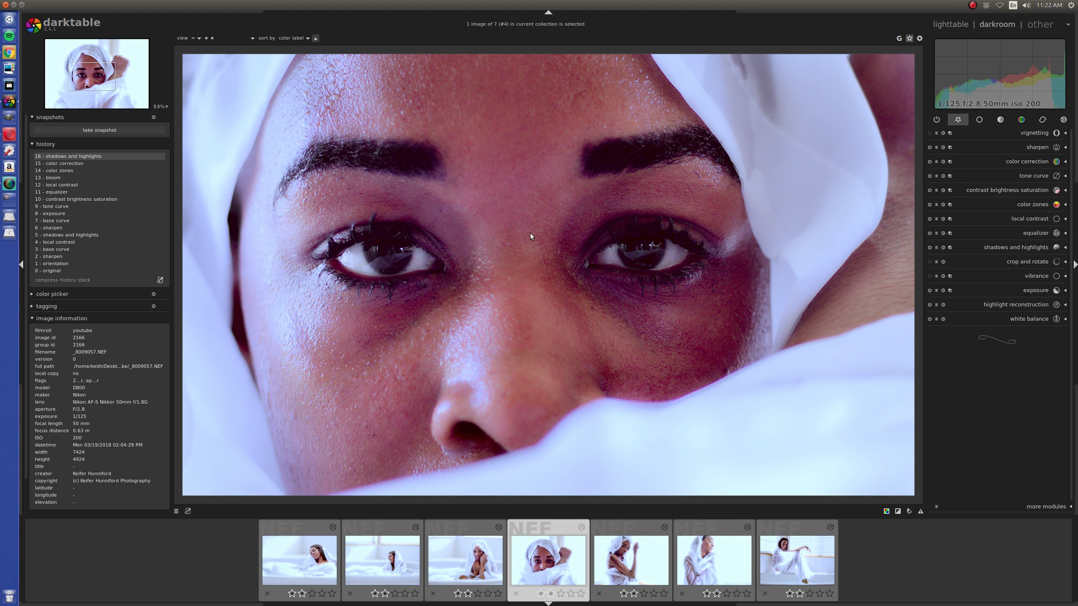
drag(511, 258, 479, 207)
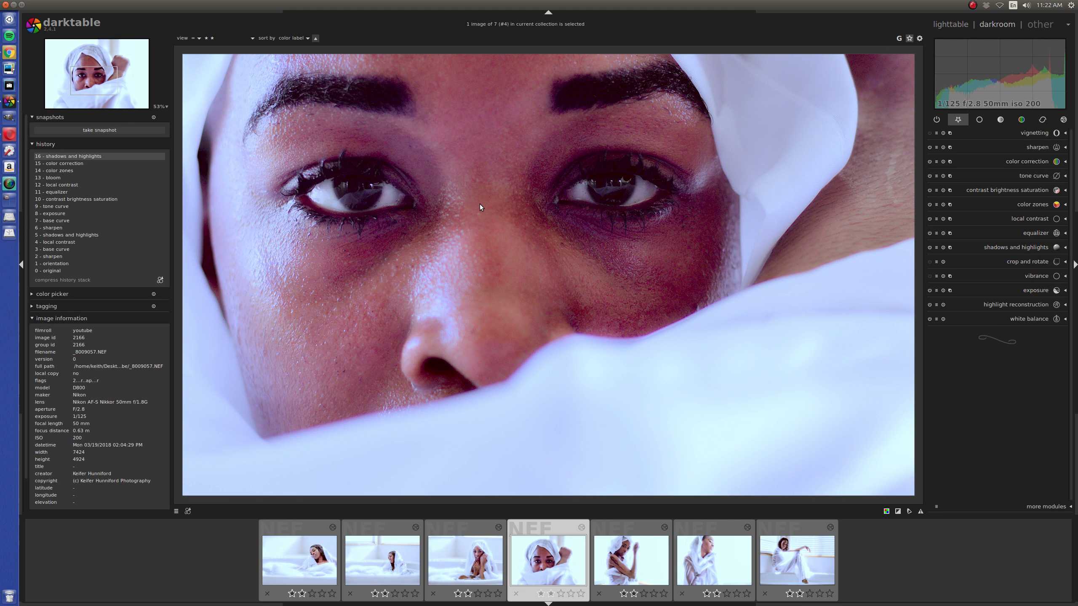
scroll(480, 207, down, 3)
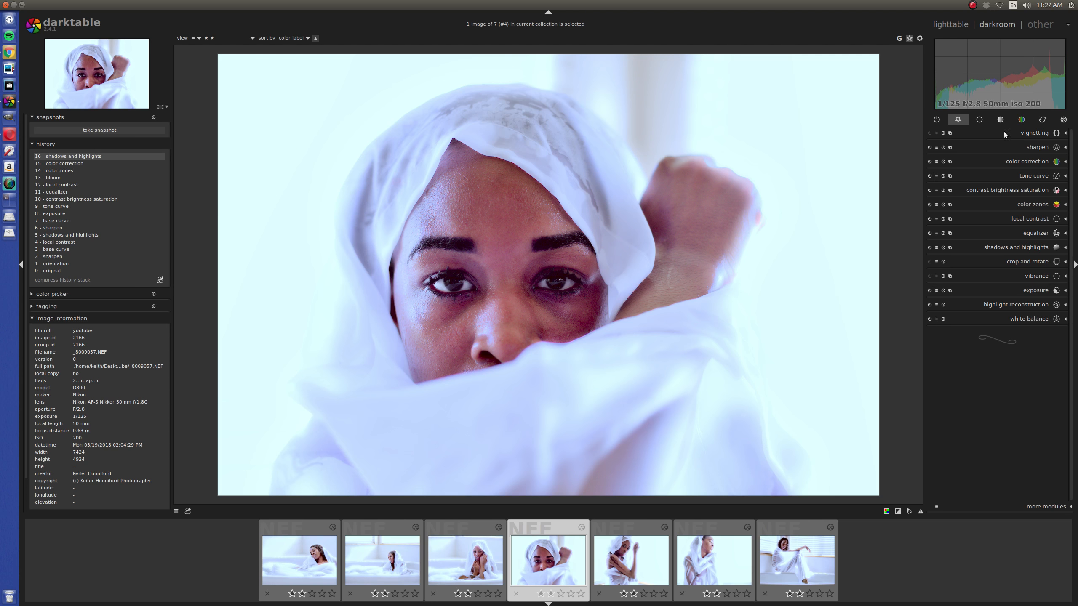
- Convert the portrait to black and white with the monochrome module, shrinking its virtual color filter, and disable color correction
click(1022, 119)
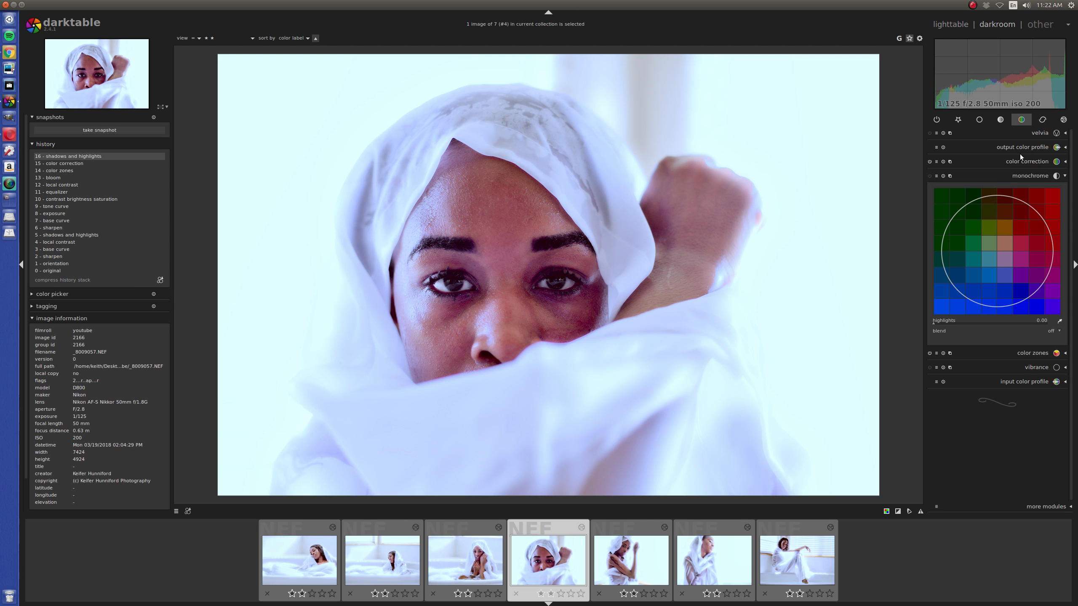
click(930, 176)
scroll(989, 263, up, 2)
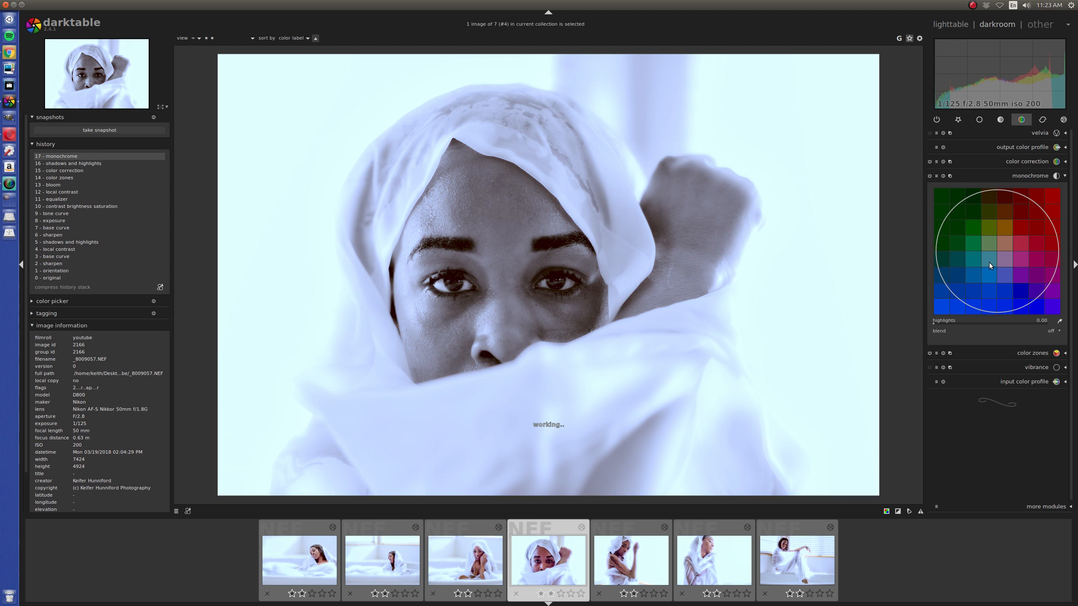
scroll(990, 262, down, 5)
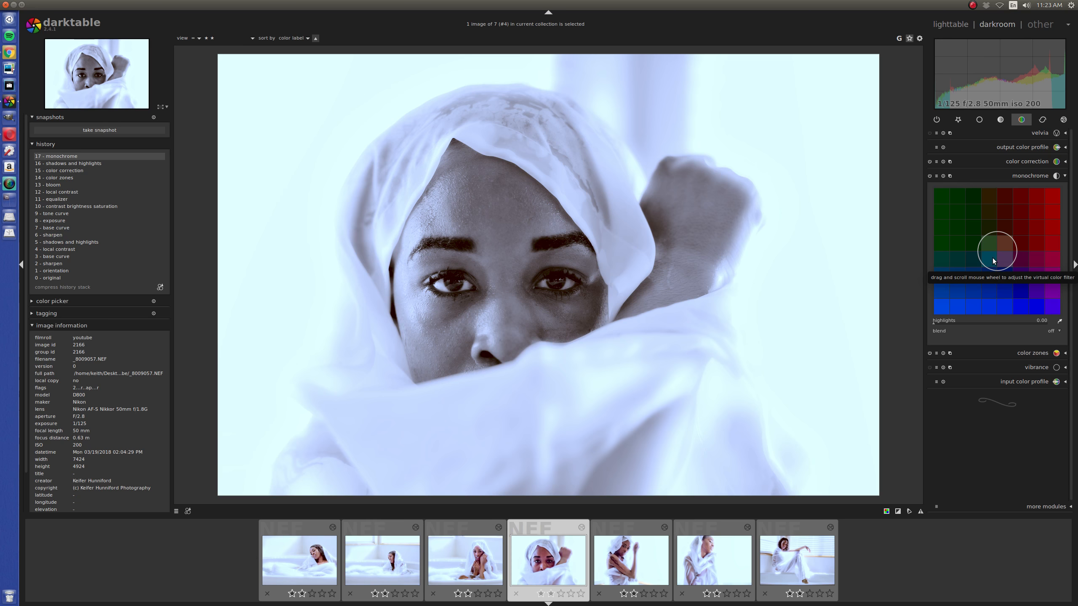
click(957, 120)
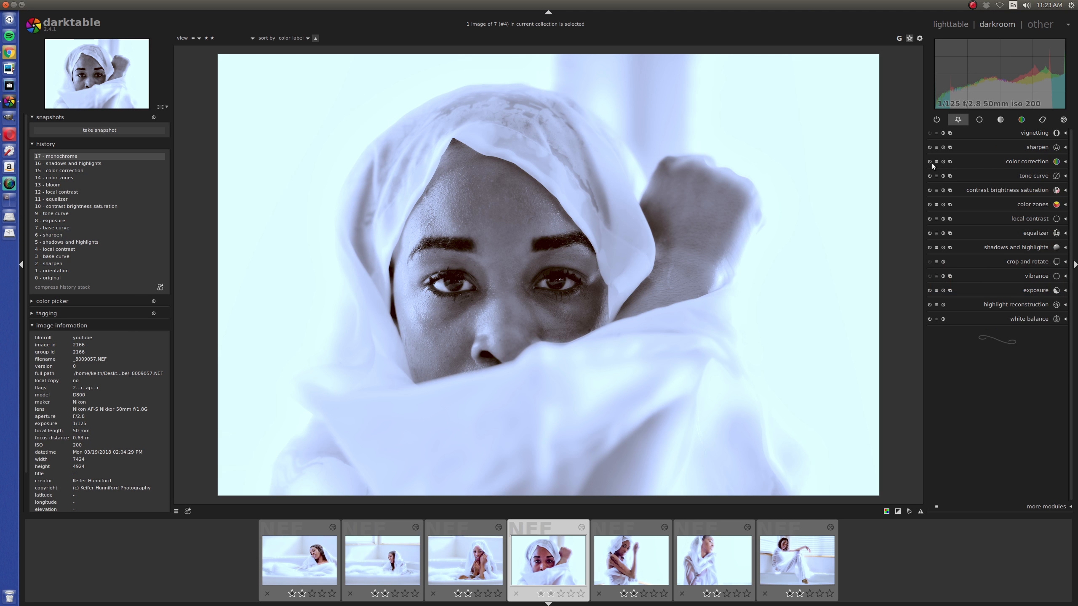
click(930, 162)
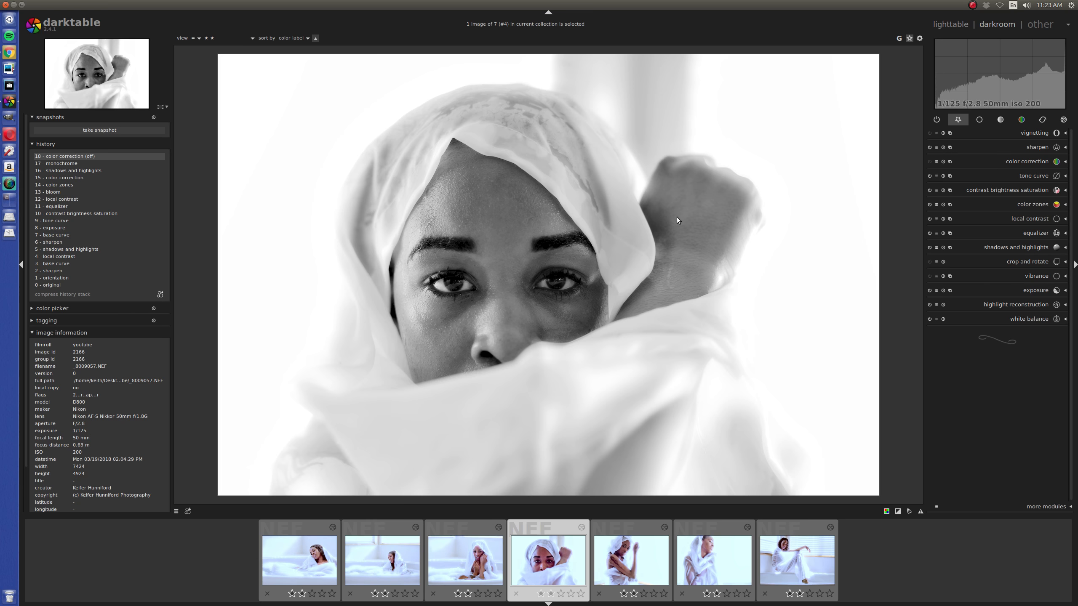
- Examine the black-and-white eyes and skin texture at up to 200% magnification and compare with the whole frame
scroll(448, 283, up, 5)
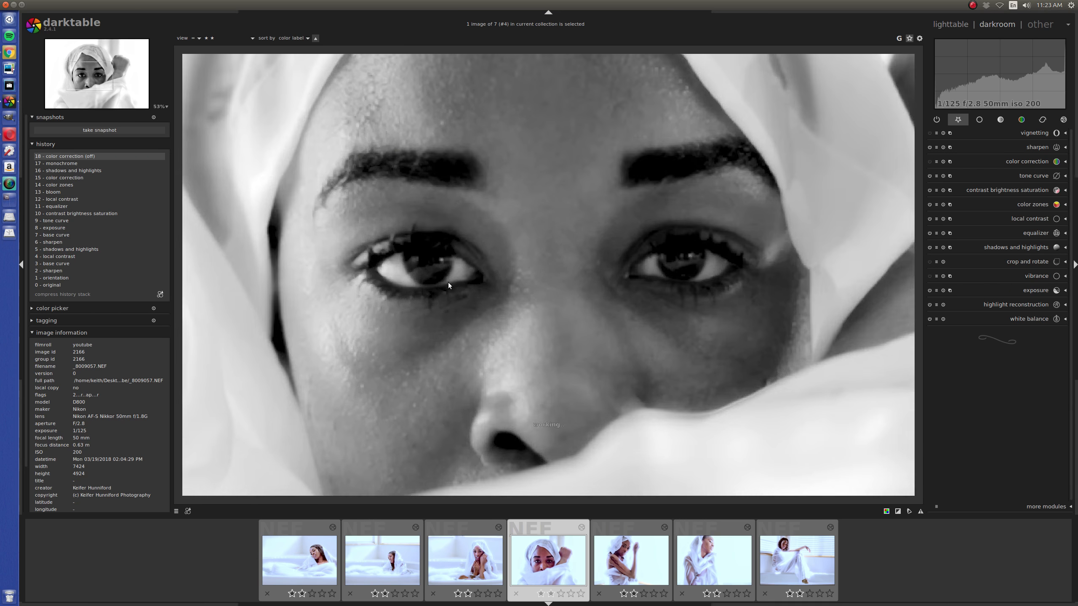
scroll(449, 283, up, 4)
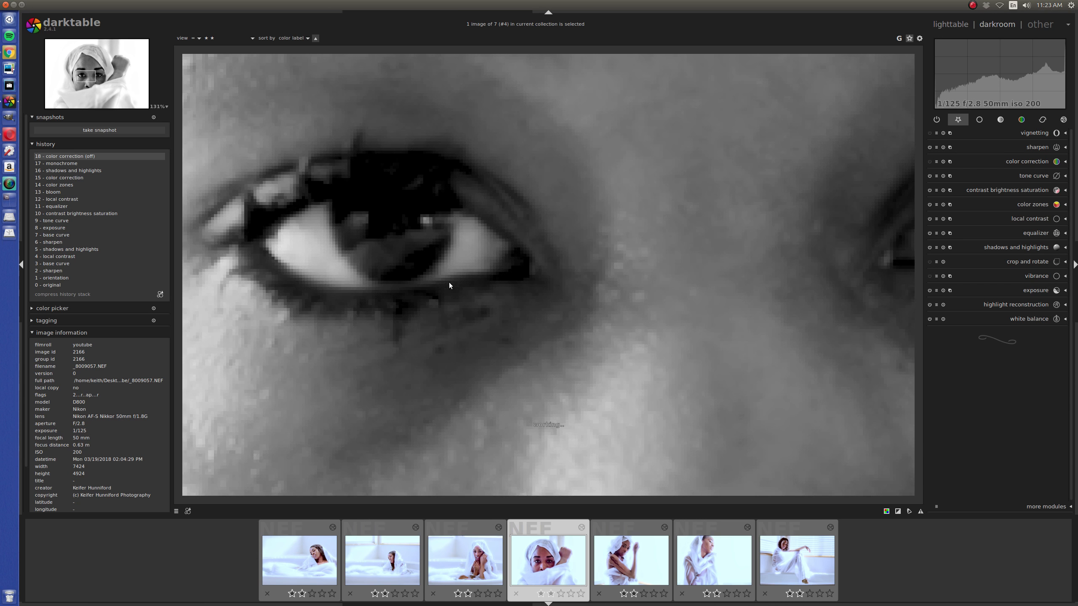
scroll(449, 282, up, 4)
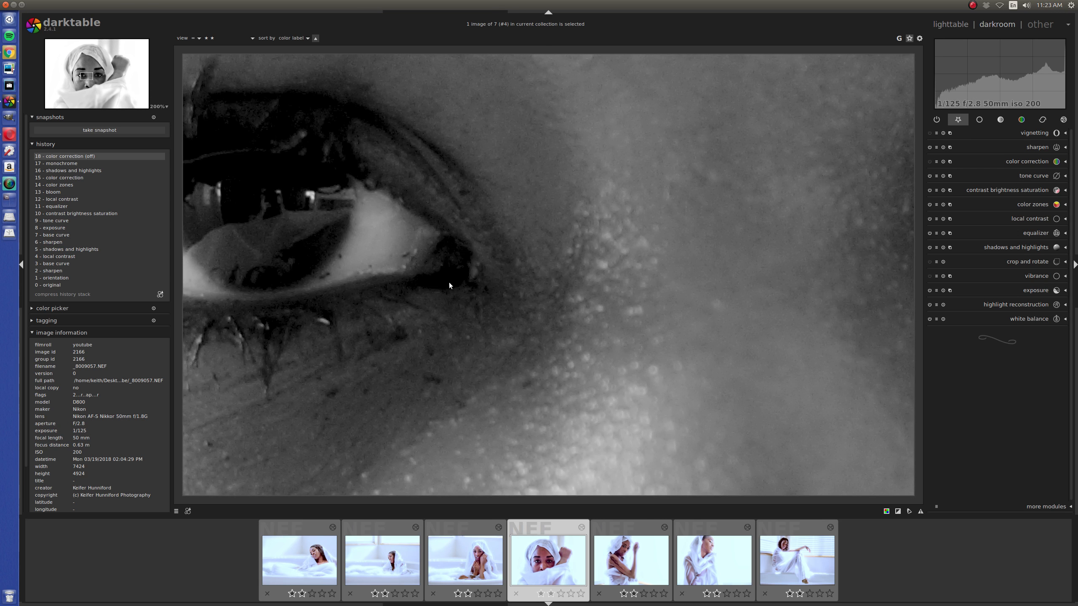
drag(449, 283, 710, 269)
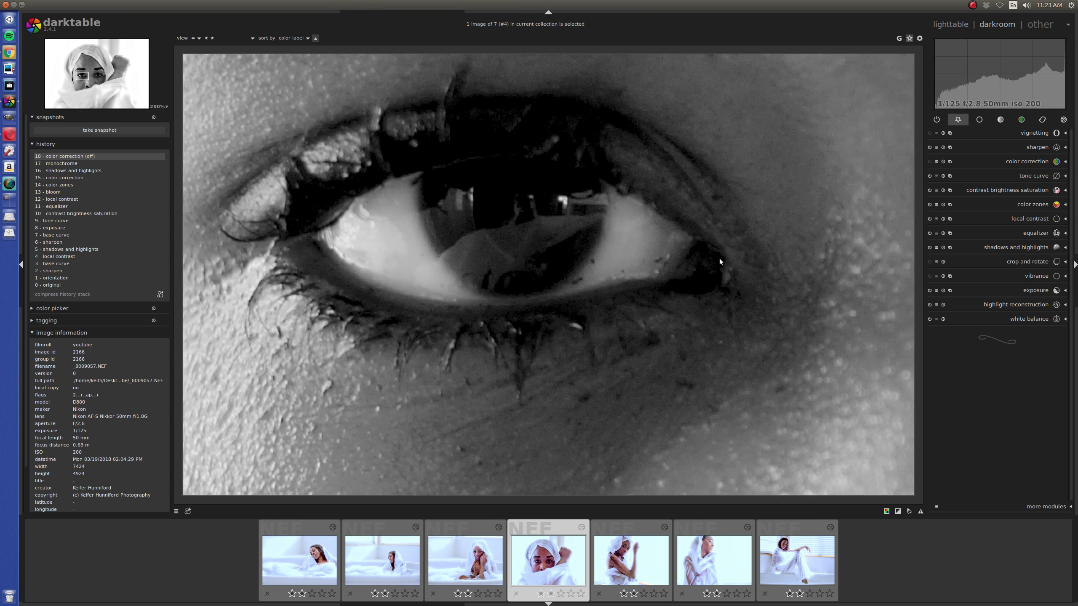
scroll(719, 261, down, 3)
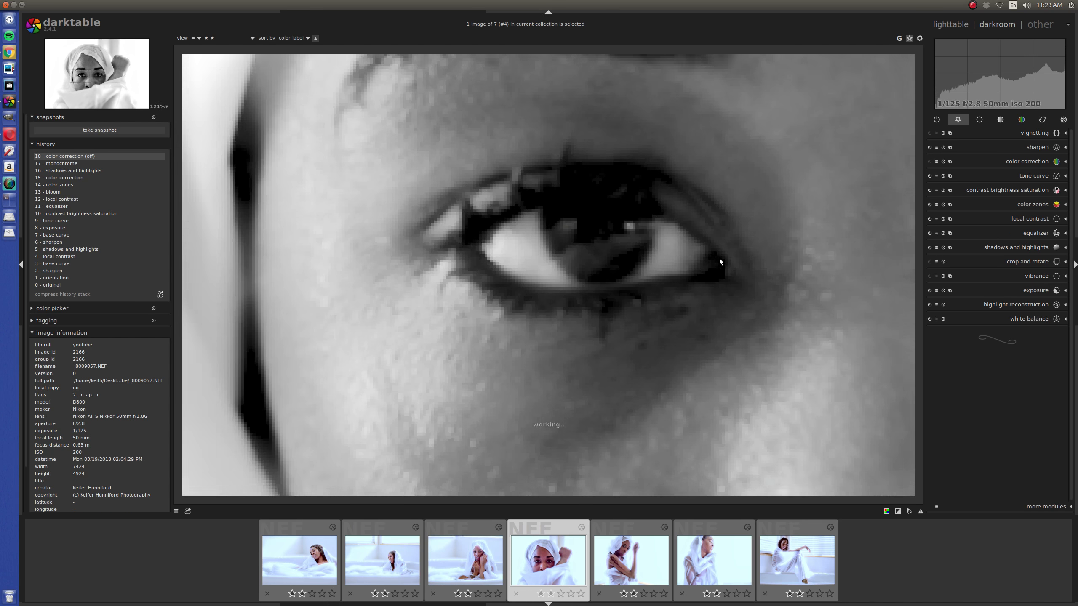
scroll(719, 261, down, 4)
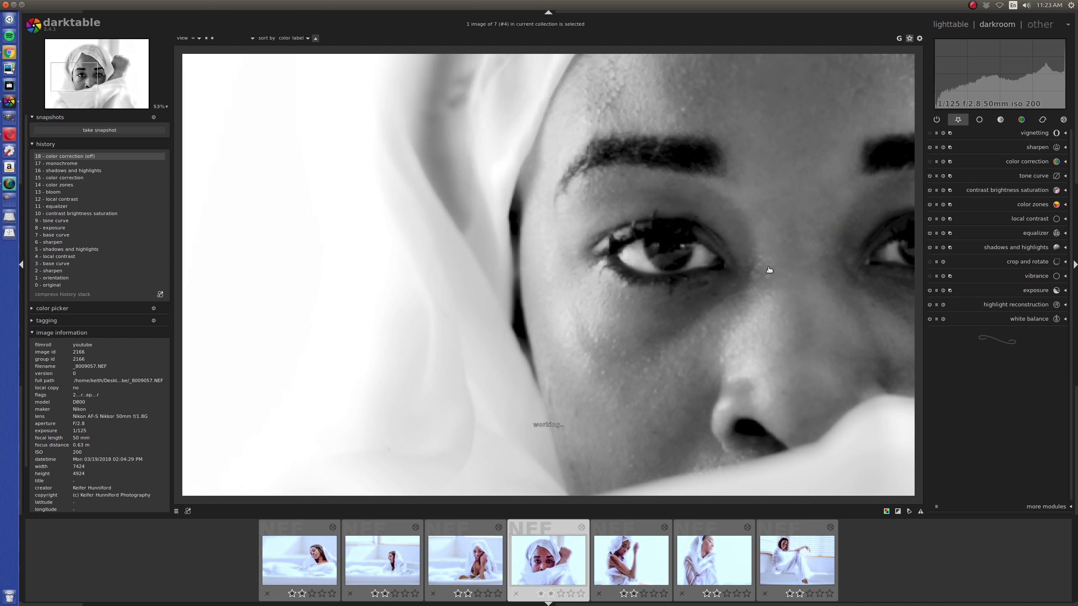
drag(770, 270, 623, 281)
scroll(623, 281, down, 1)
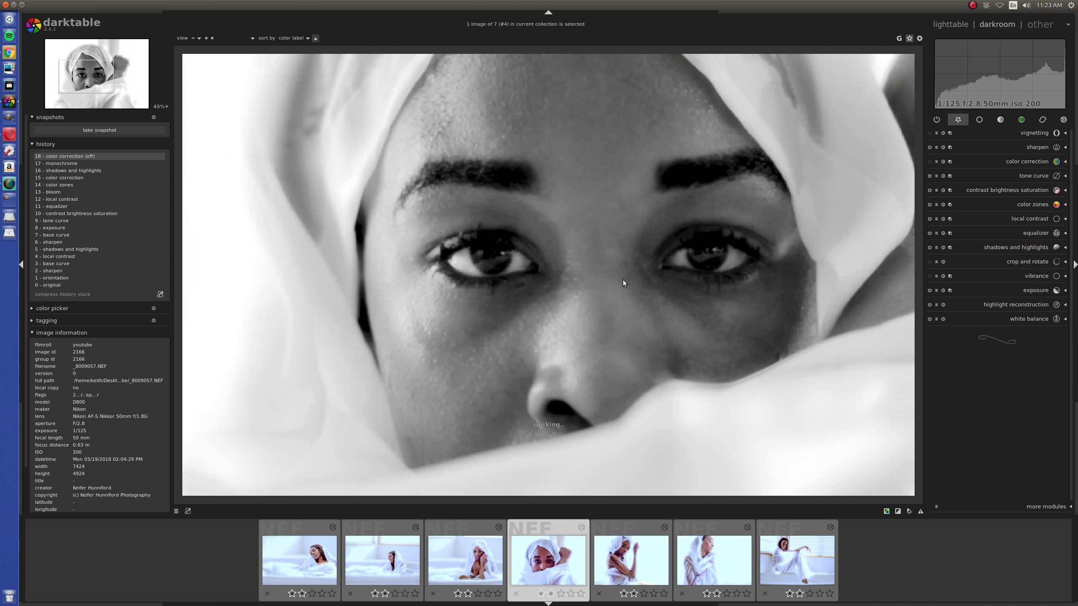
scroll(623, 280, down, 1)
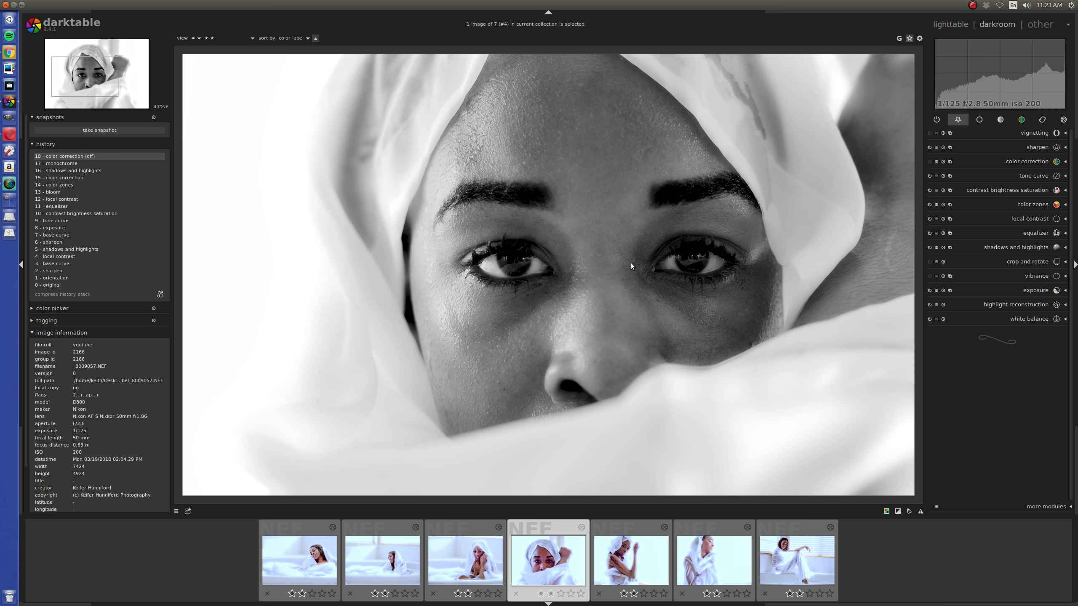
scroll(634, 271, up, 5)
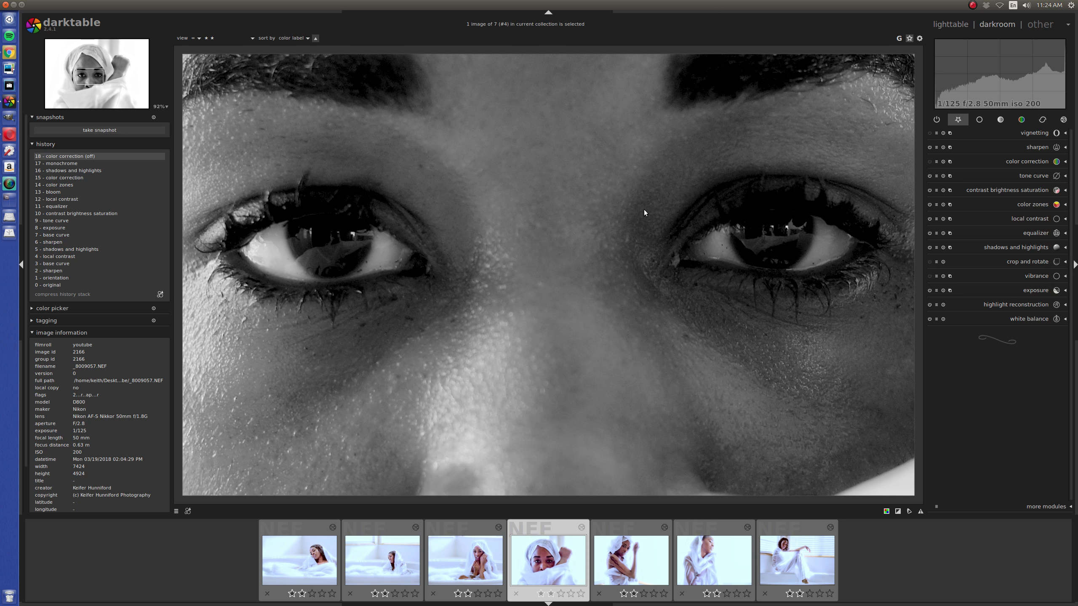
scroll(644, 209, down, 8)
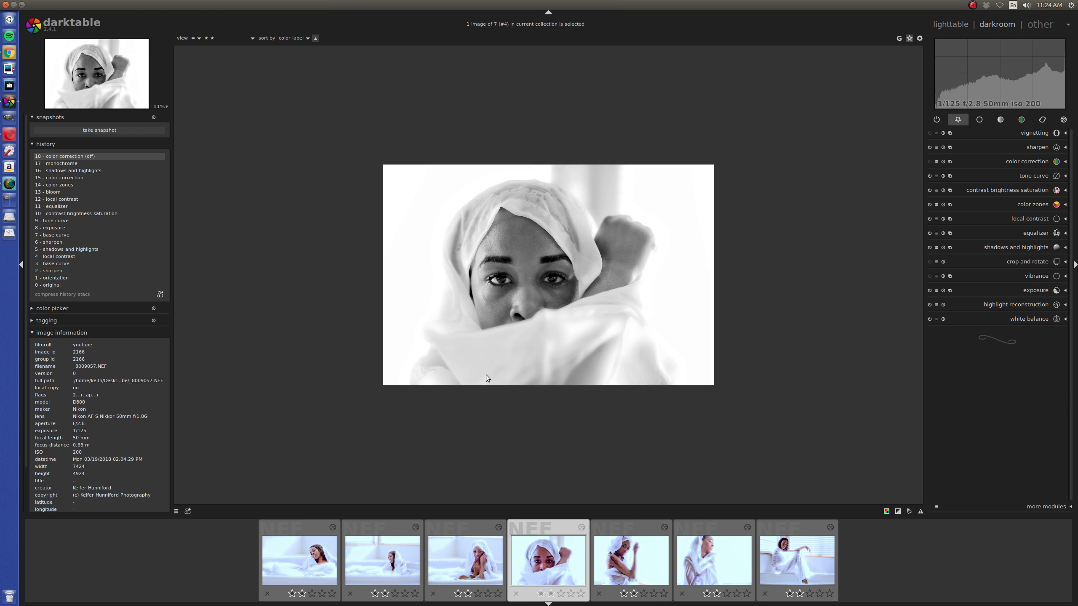
scroll(493, 361, up, 2)
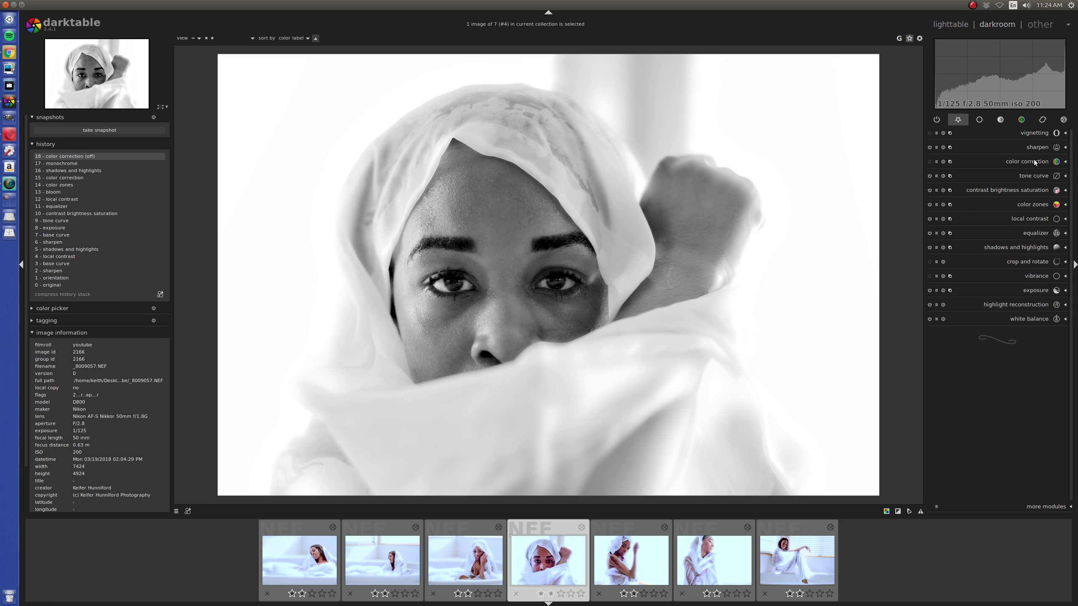
- Enlarge the monochrome color filter and reposition it over the warm orange-pink tones just off the color grid's center
click(1021, 120)
drag(994, 242, 1004, 219)
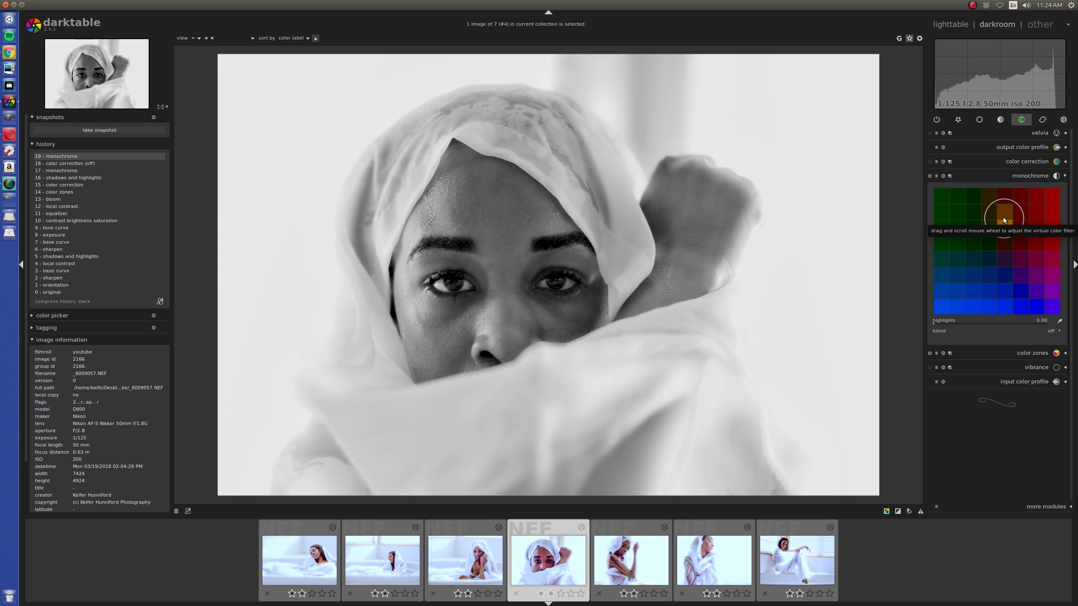
scroll(1005, 219, up, 3)
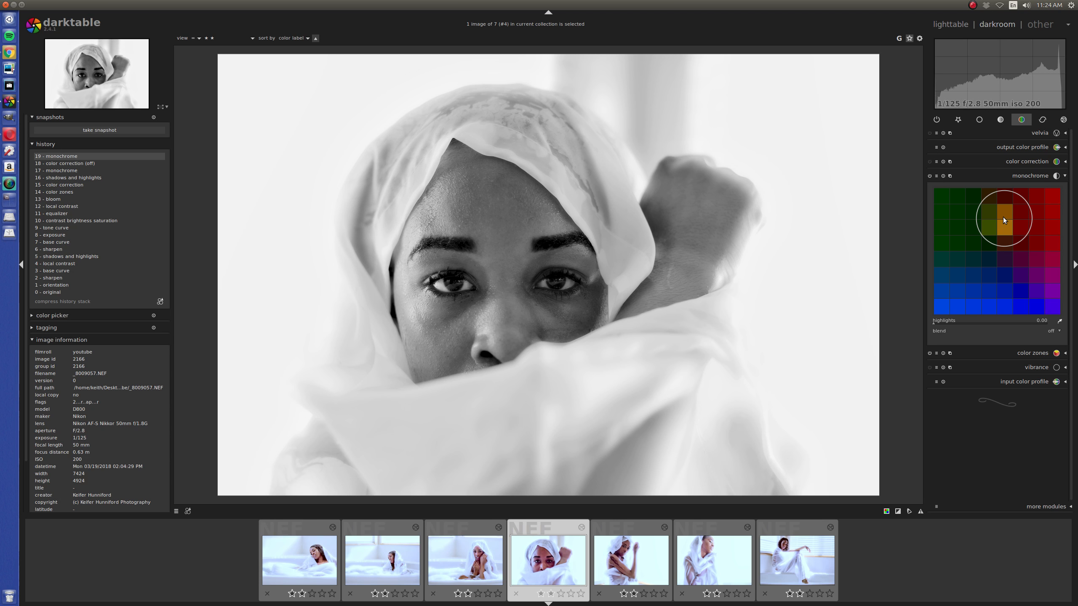
drag(1003, 221, 1008, 248)
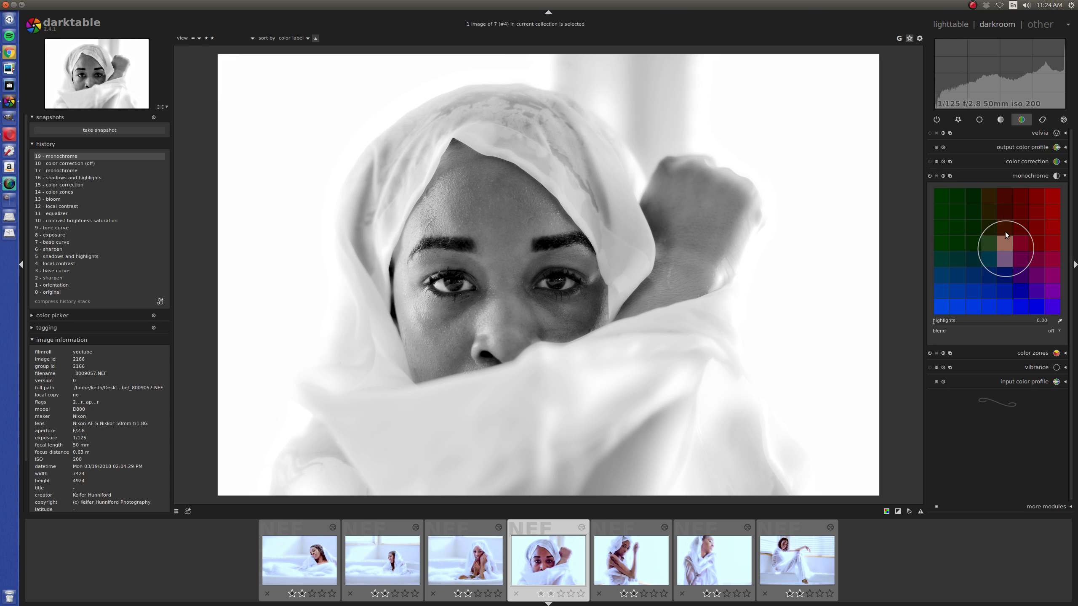
drag(1013, 253, 953, 289)
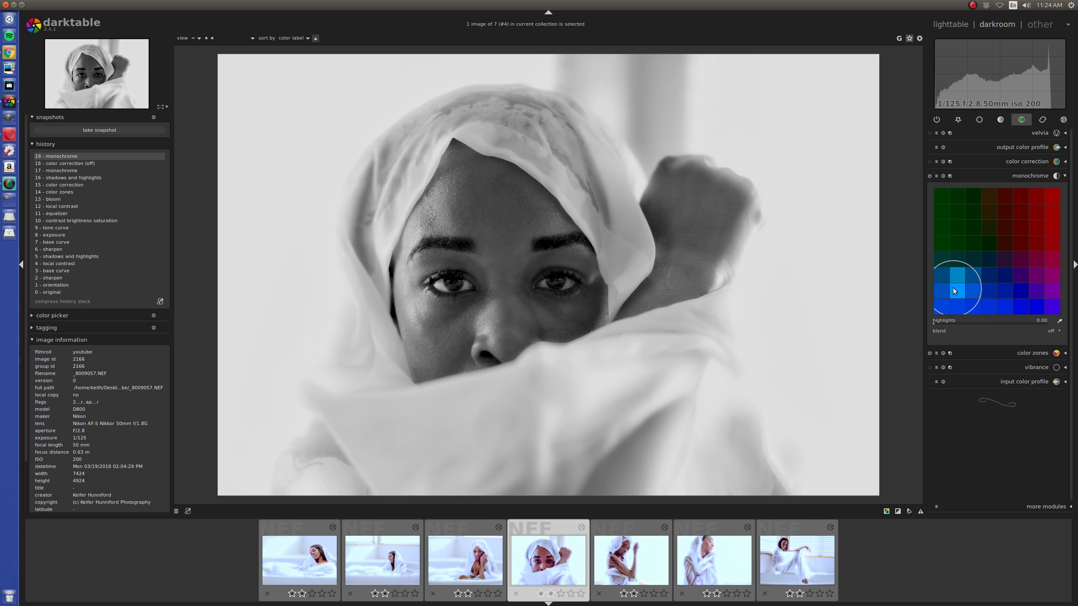
drag(953, 287, 1005, 240)
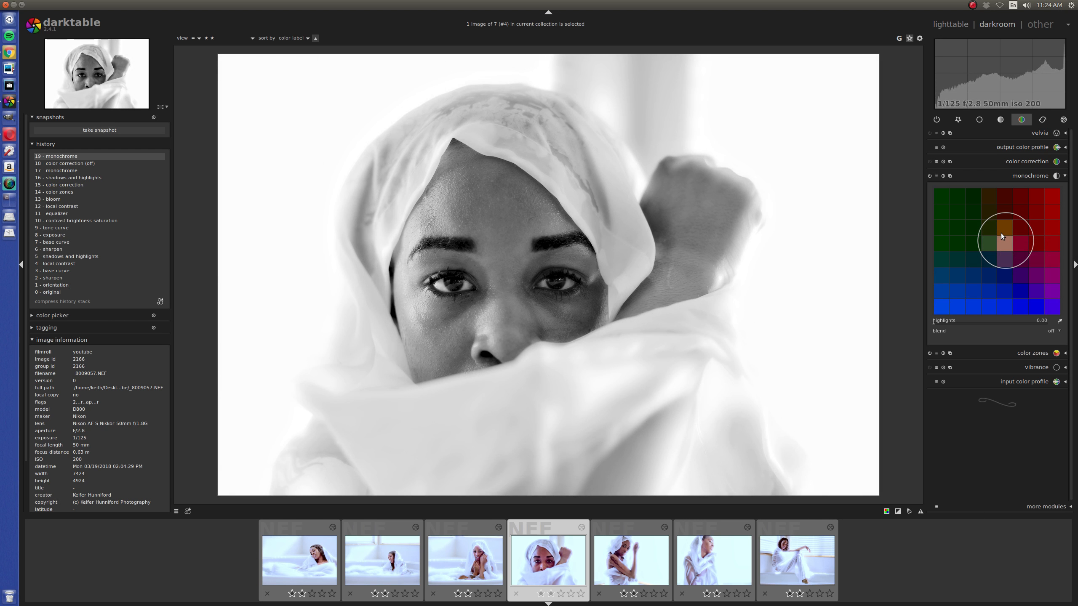
- Check clipping with the over/under exposed indication while raising shadows to 44.13 in shadows and highlights, and hide the indication
click(898, 512)
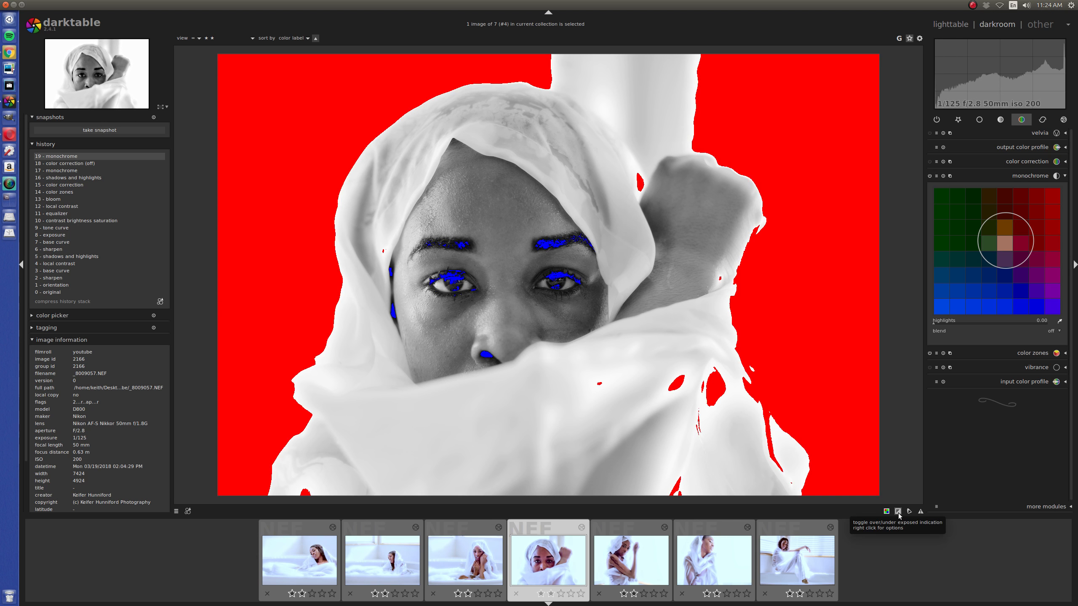
click(958, 120)
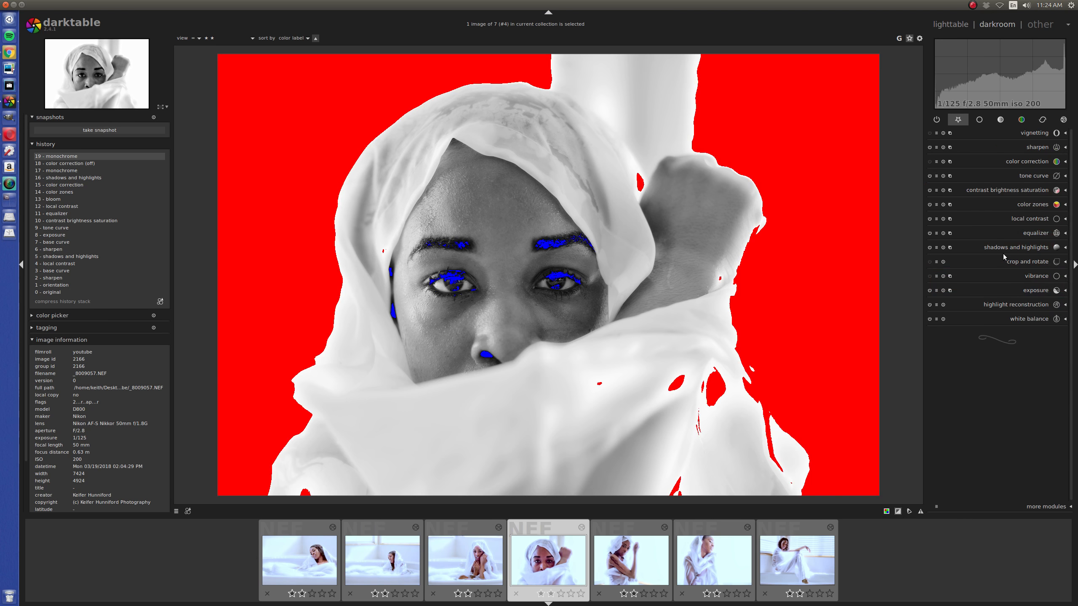
click(1014, 250)
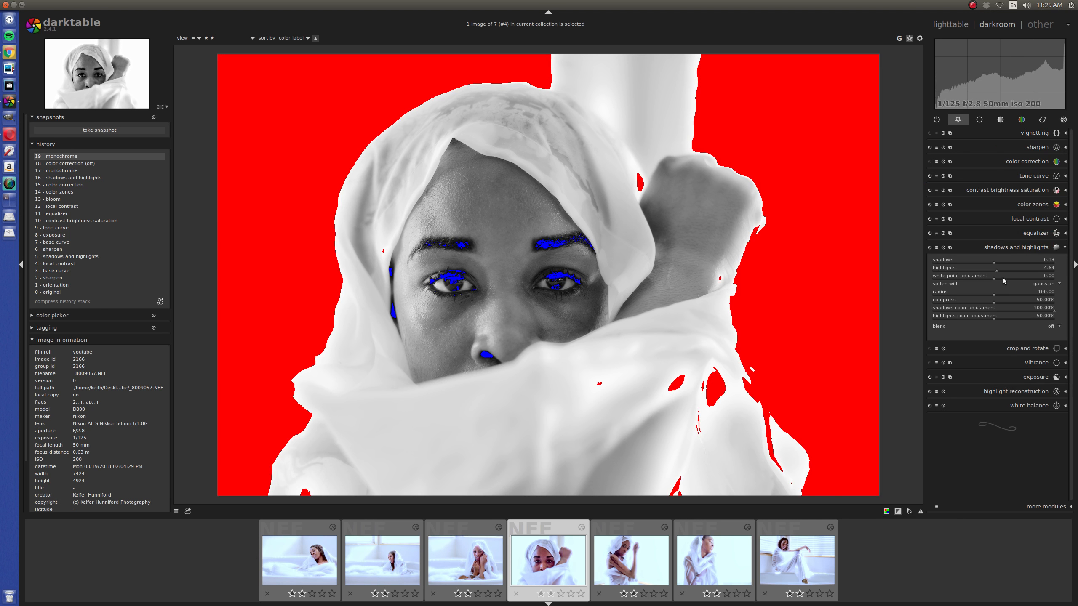
scroll(1009, 266, up, 8)
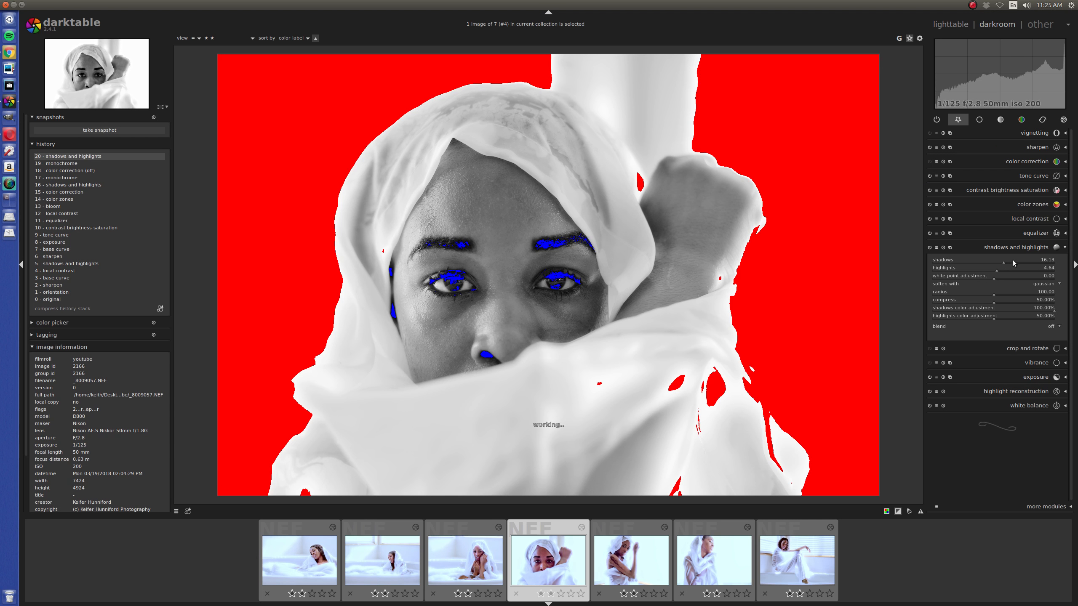
scroll(1016, 263, down, 3)
scroll(1017, 263, up, 9)
scroll(1023, 260, up, 6)
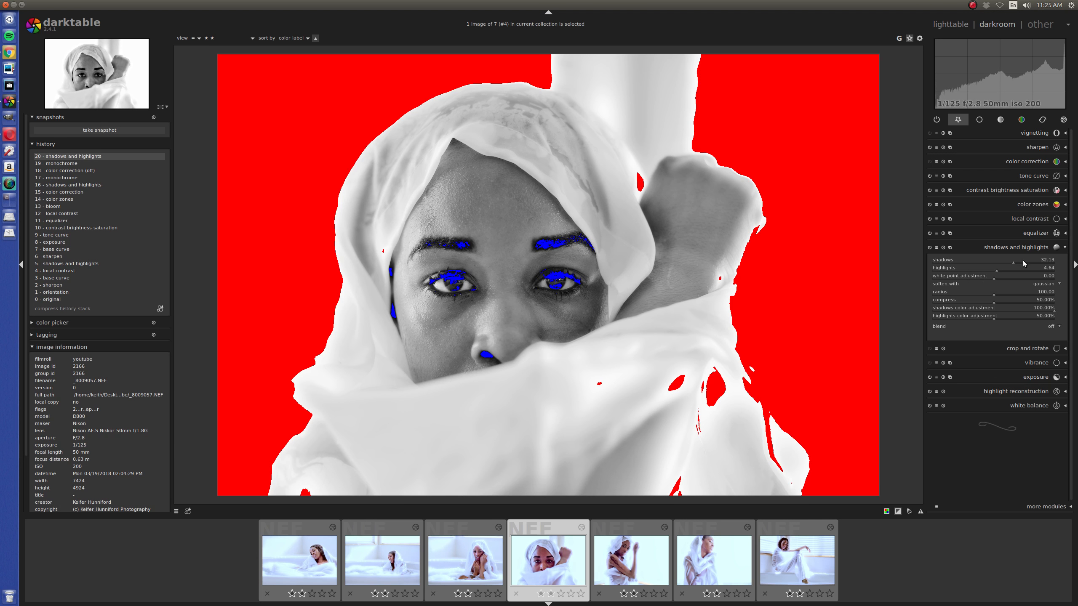
scroll(1023, 260, up, 3)
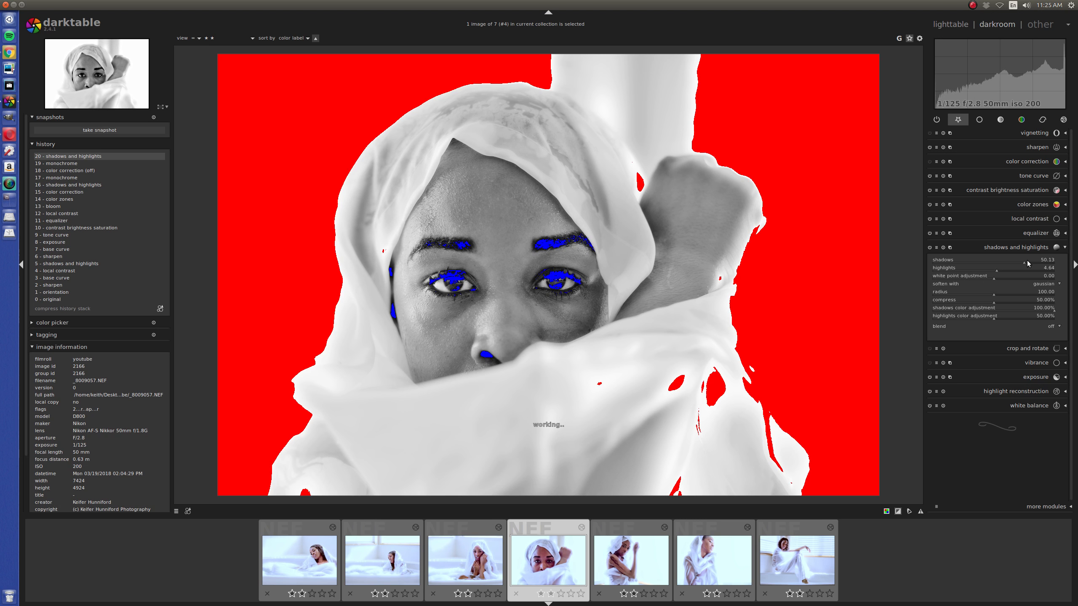
scroll(1028, 260, down, 2)
click(899, 512)
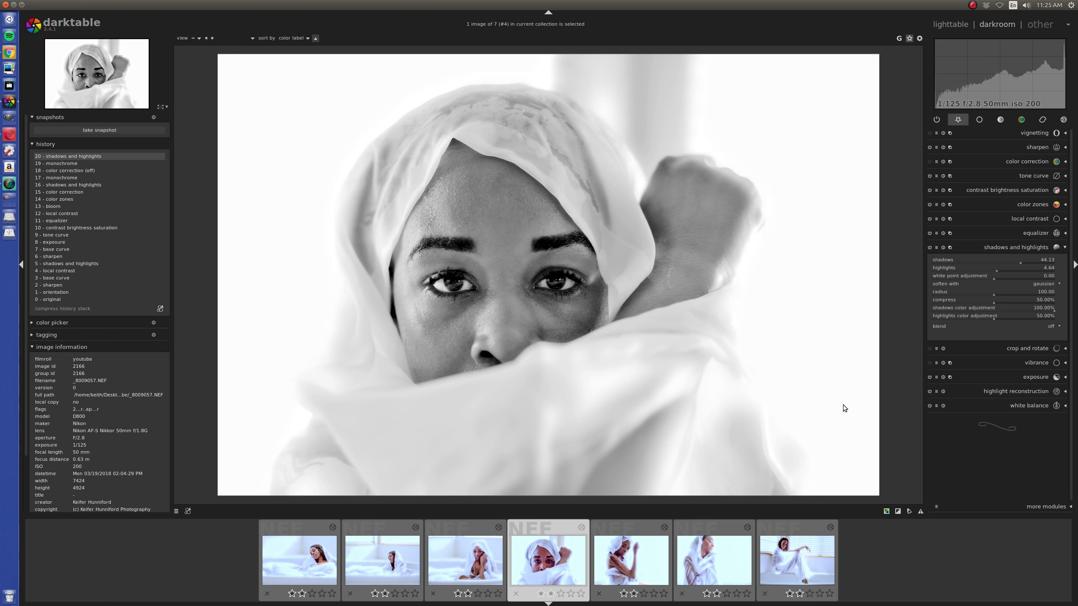
- Set the contrast to 0.10 in the contrast brightness saturation module and view the face closer
click(983, 190)
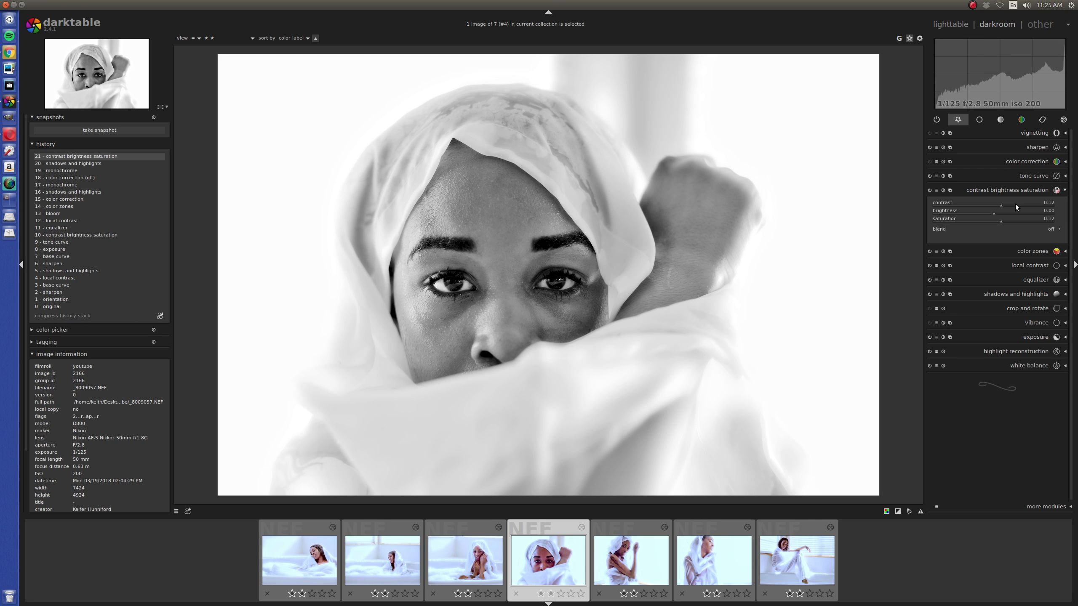
scroll(1016, 203, down, 2)
scroll(741, 382, up, 2)
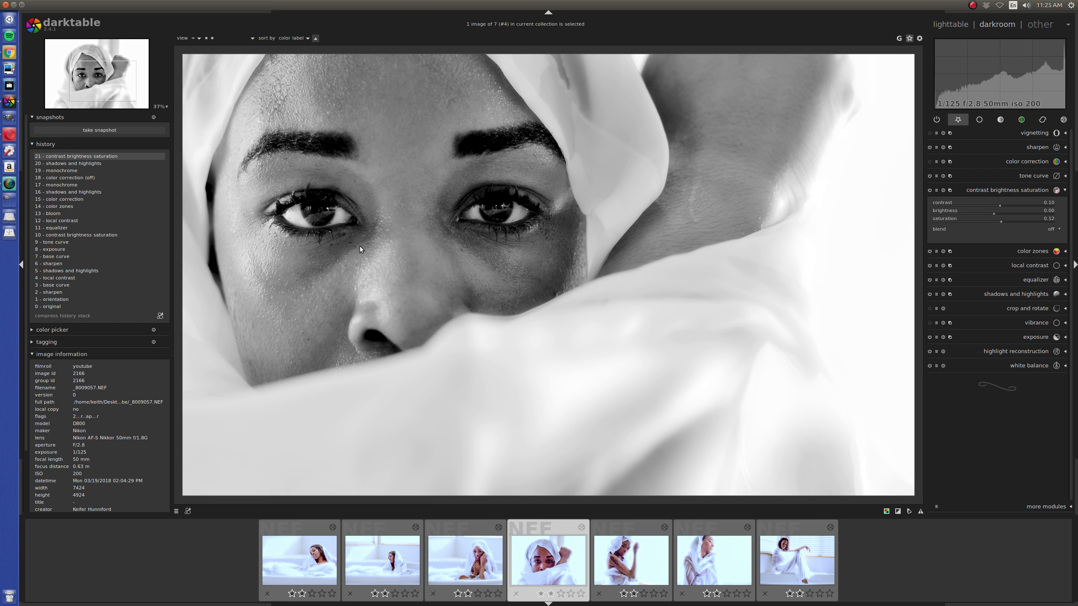
- Crop the veil portrait tighter around the face and raised arm at the original aspect, trimming both sides and the upper area
scroll(647, 358, down, 2)
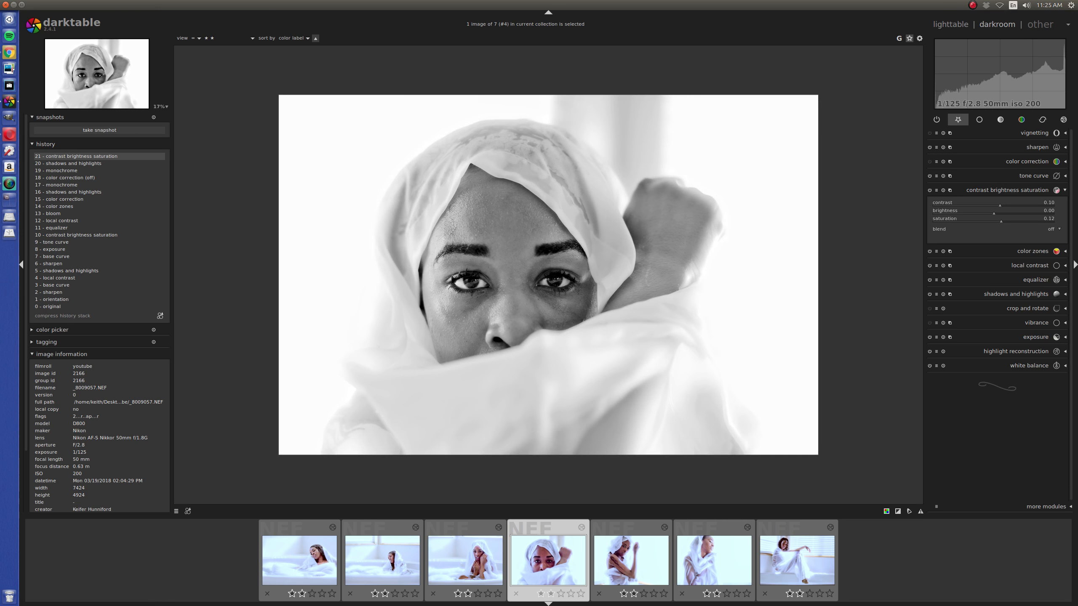
click(1033, 307)
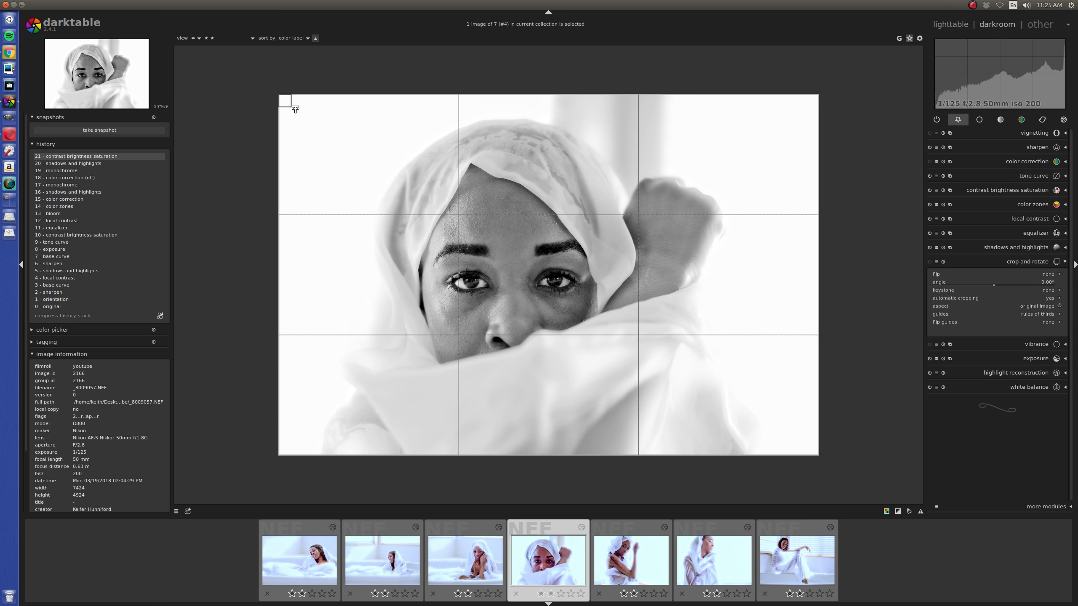
drag(282, 100, 423, 208)
drag(676, 338, 679, 376)
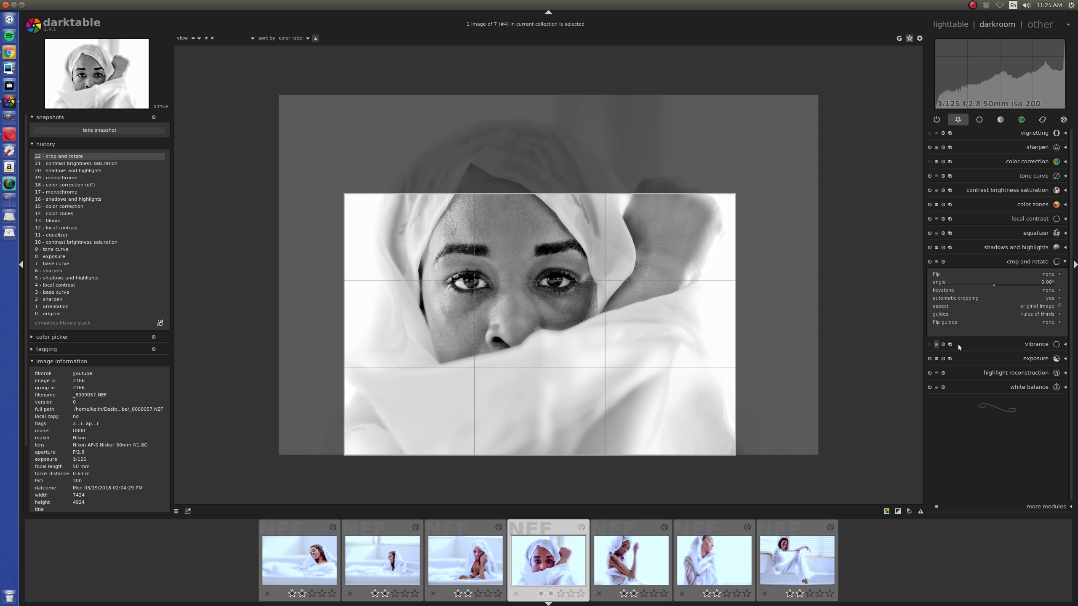
click(1034, 260)
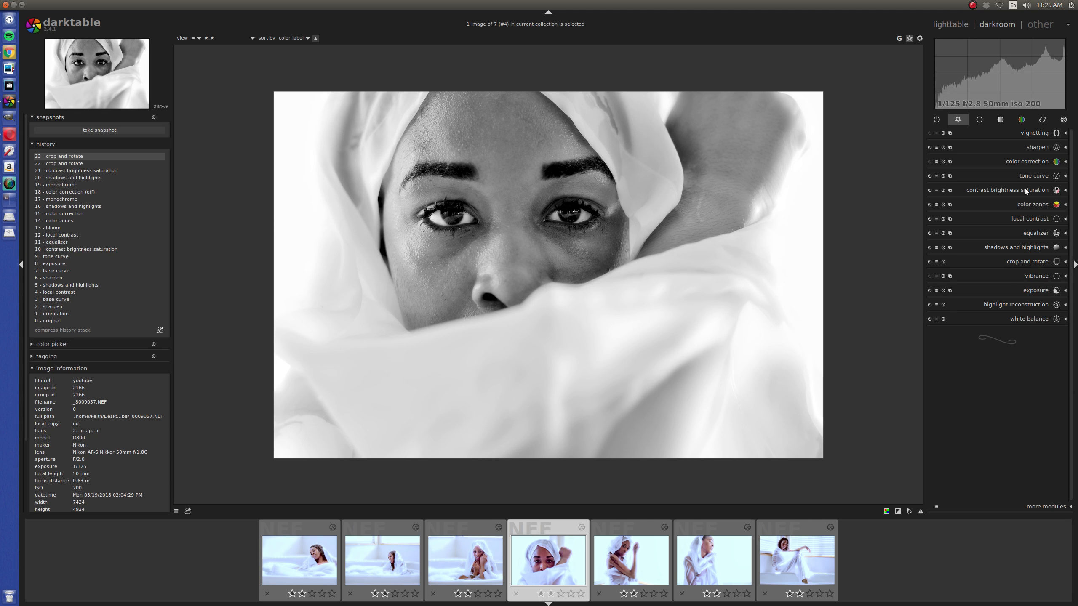
- Increase the sharpen amount on the cropped black-and-white portrait
click(1027, 148)
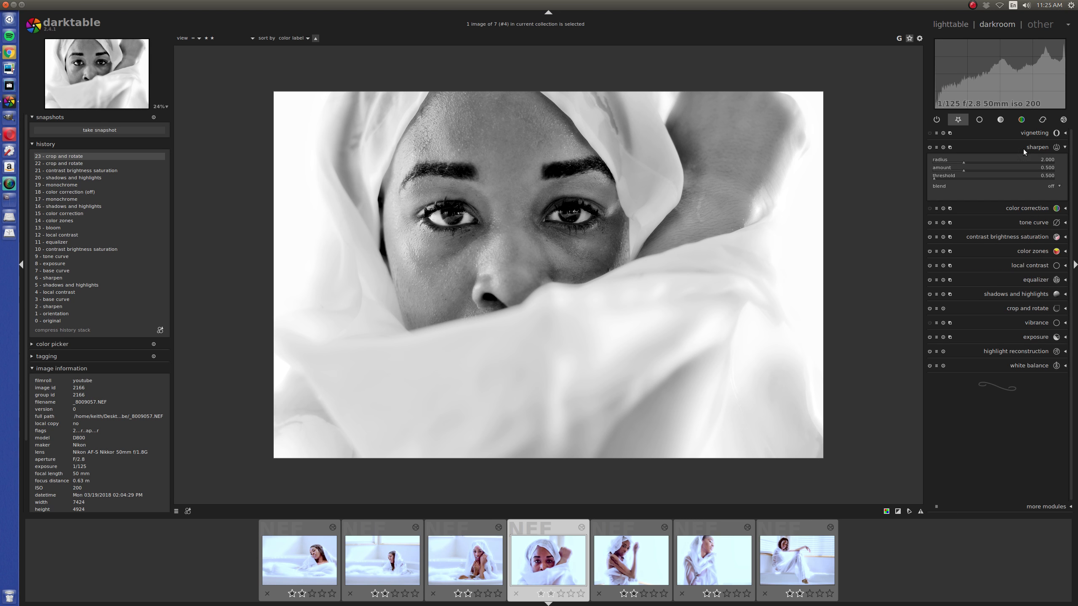
click(980, 169)
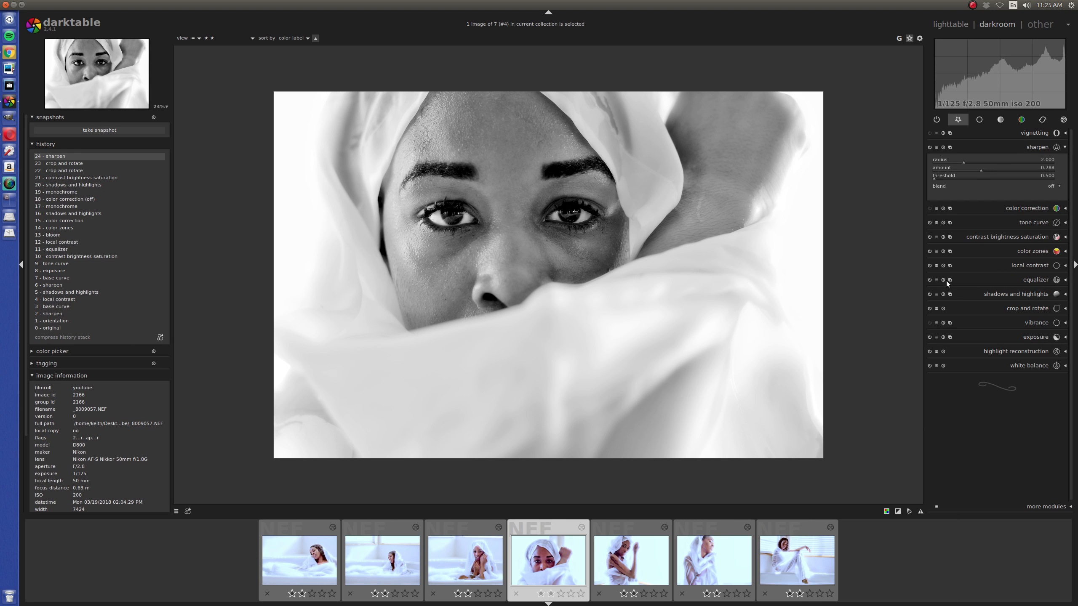
click(974, 170)
- Open the first bathtub photo from the filmstrip and compress its history stack
click(316, 552)
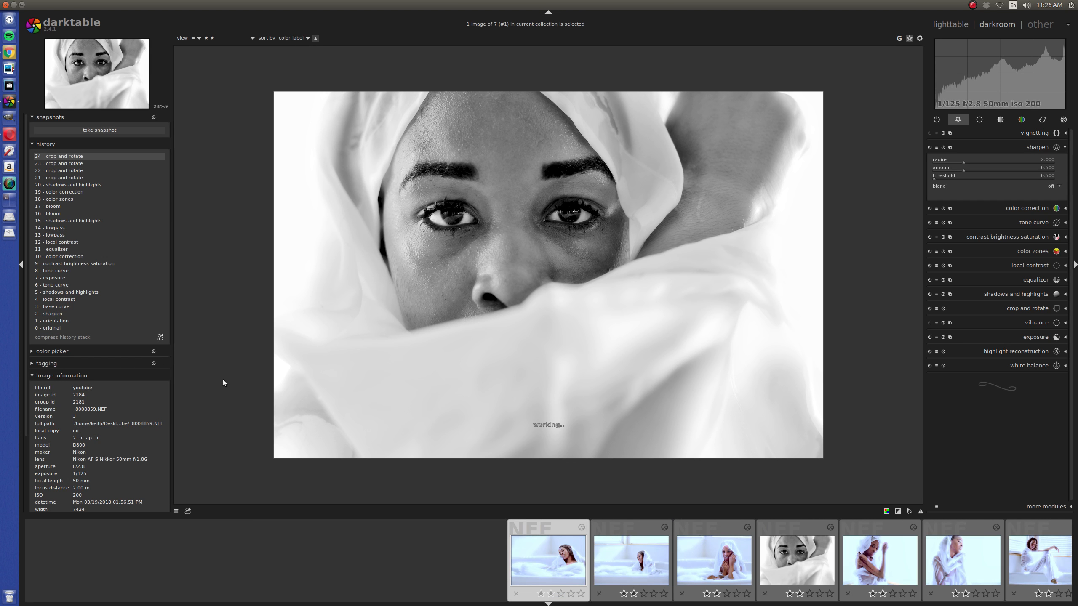
click(66, 337)
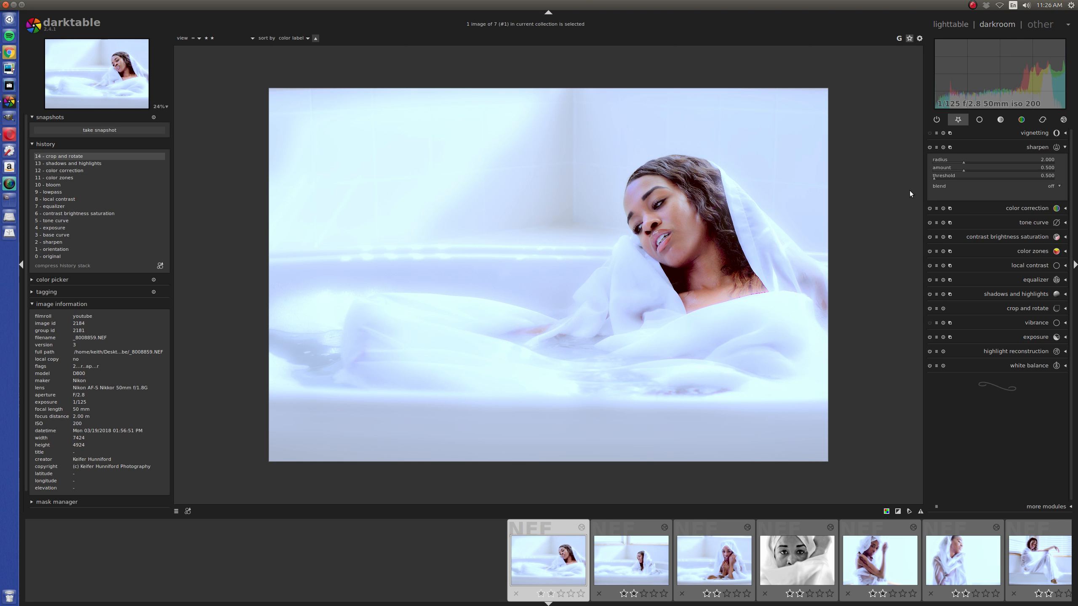
- Review the first photo's tone curve and set its saturation to 0.20 in the contrast brightness saturation module
click(1029, 222)
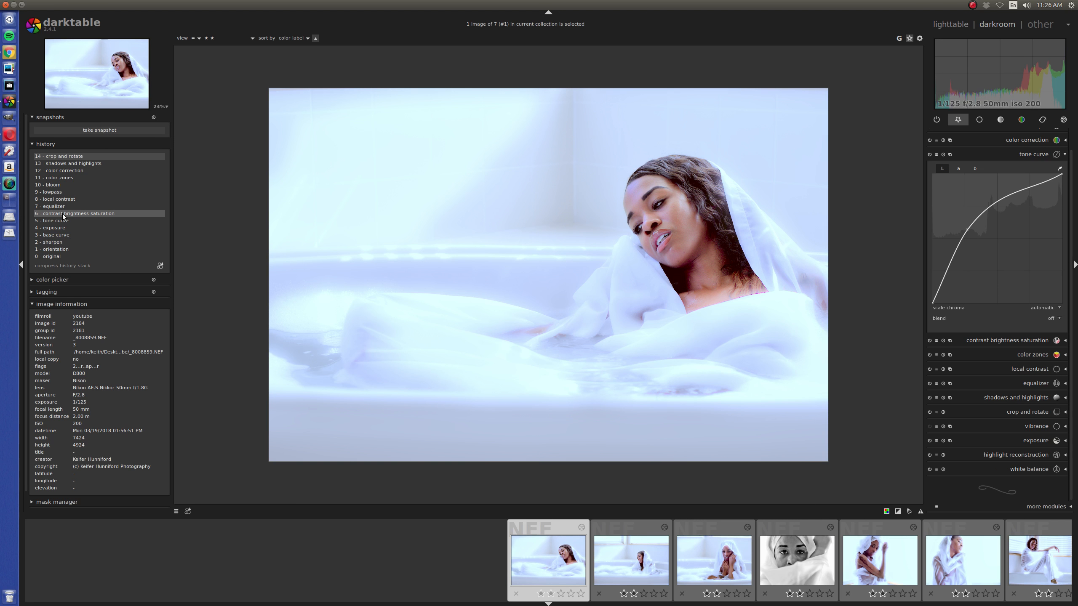
click(1002, 340)
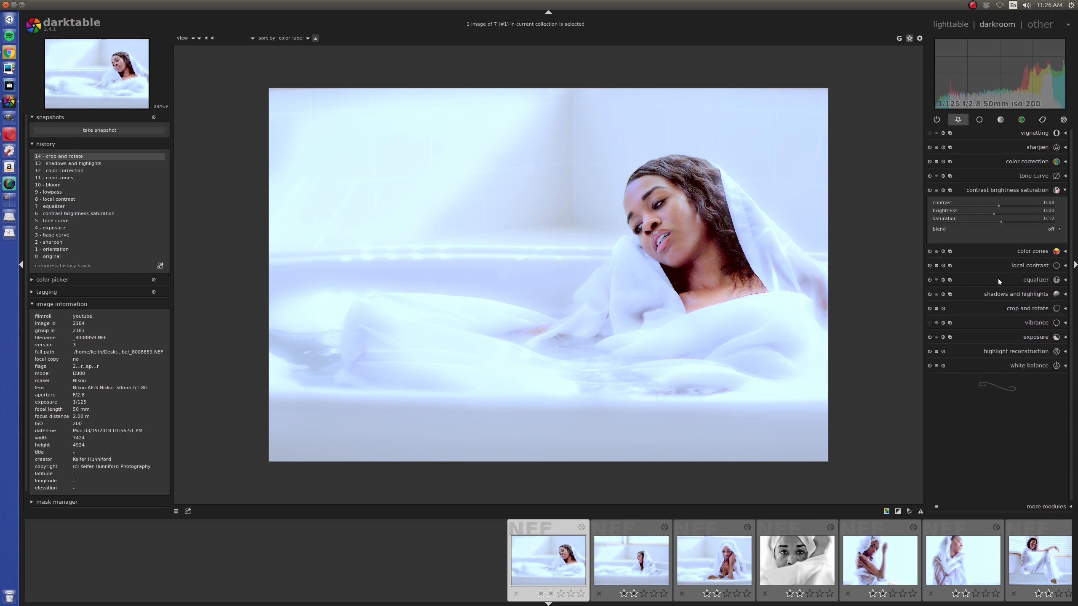
scroll(1015, 219, up, 8)
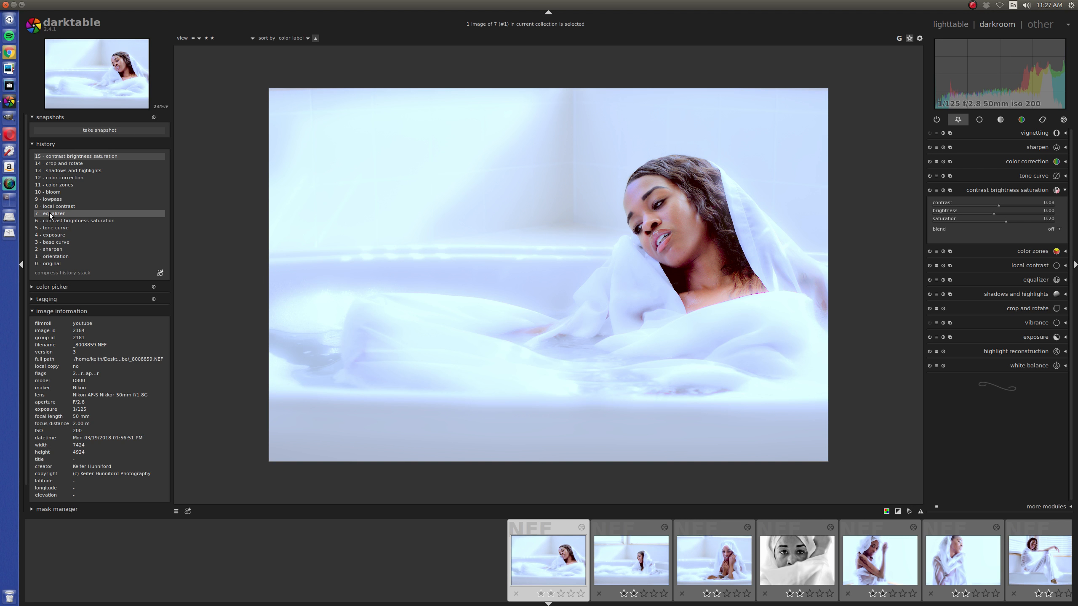
- Examine the equalizer's luma curve and compare the first photo with color correction off and on
click(1040, 281)
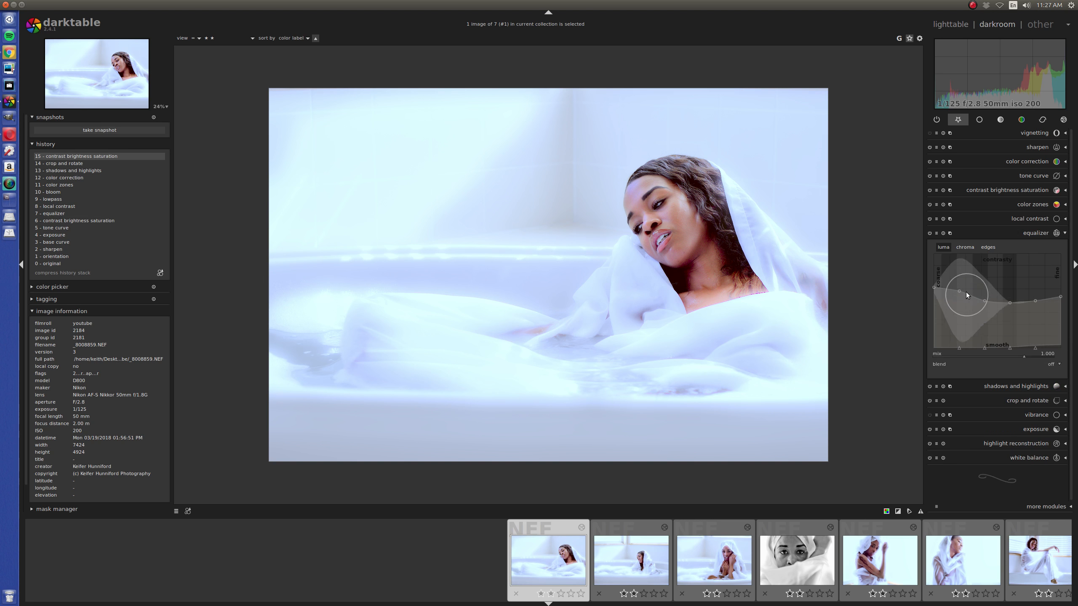
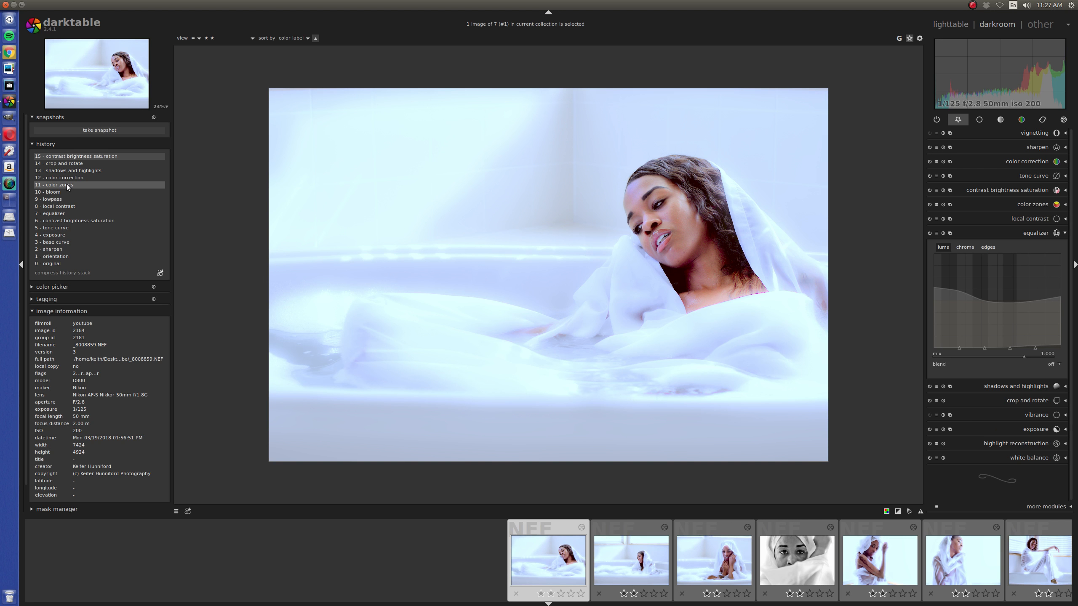
click(930, 162)
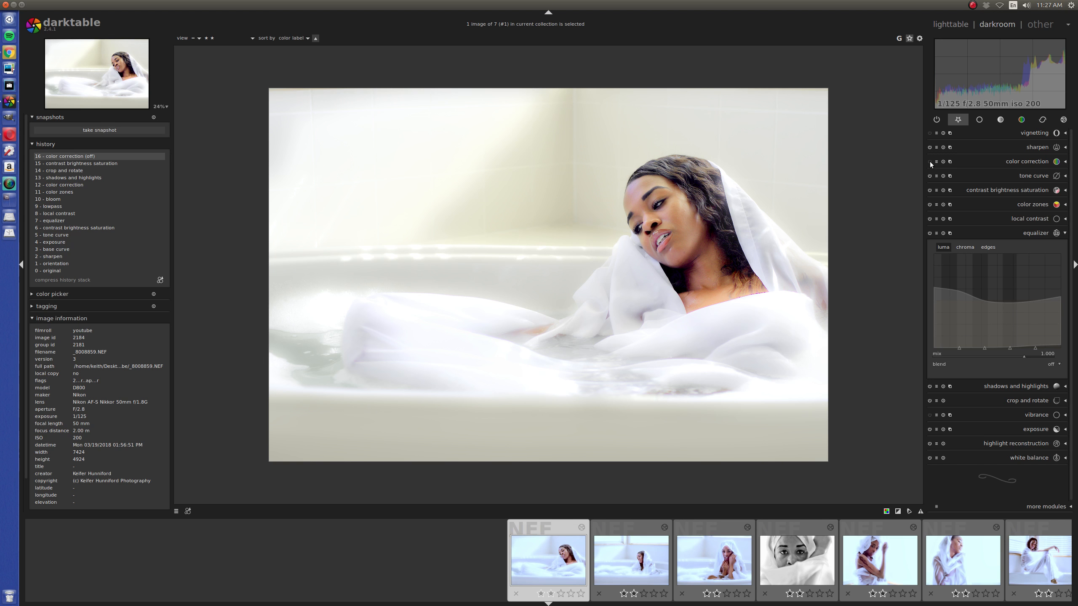
click(930, 161)
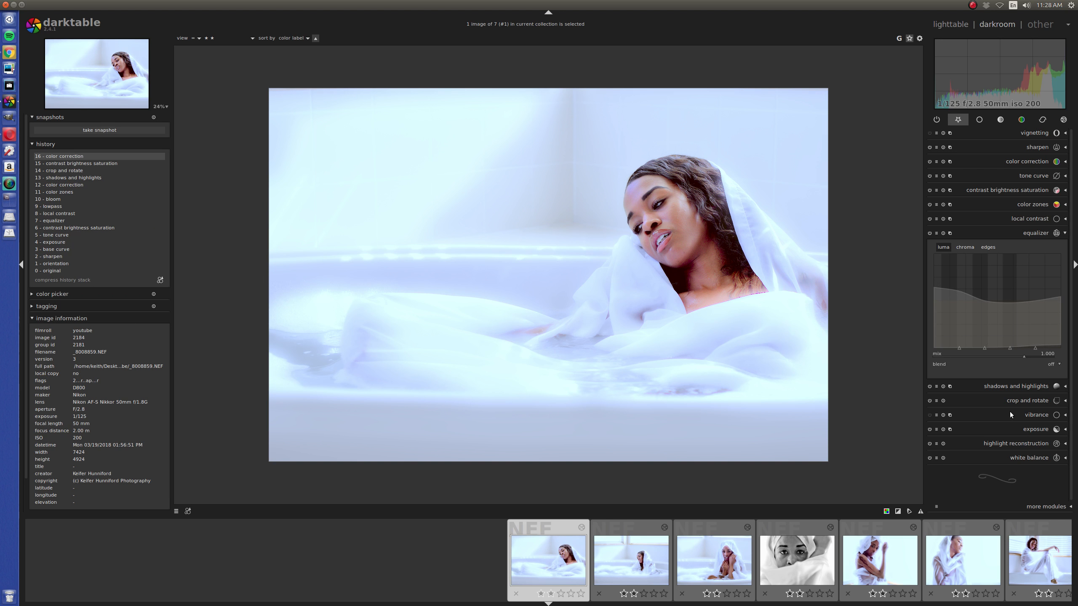
- Disable shadows and highlights on the first bathtub photo and compress its history stack
click(1007, 389)
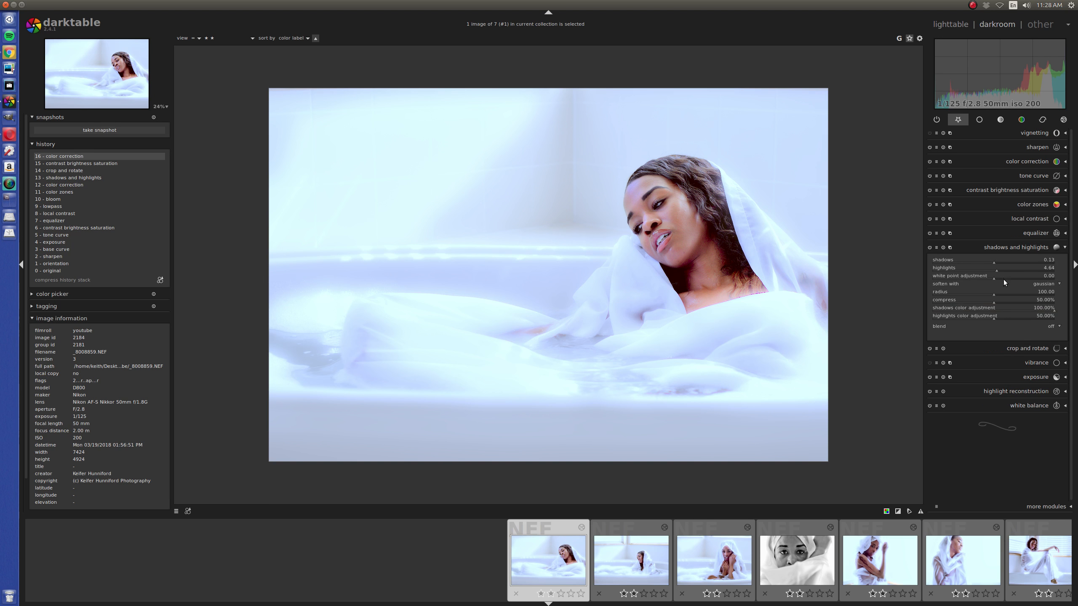
click(930, 246)
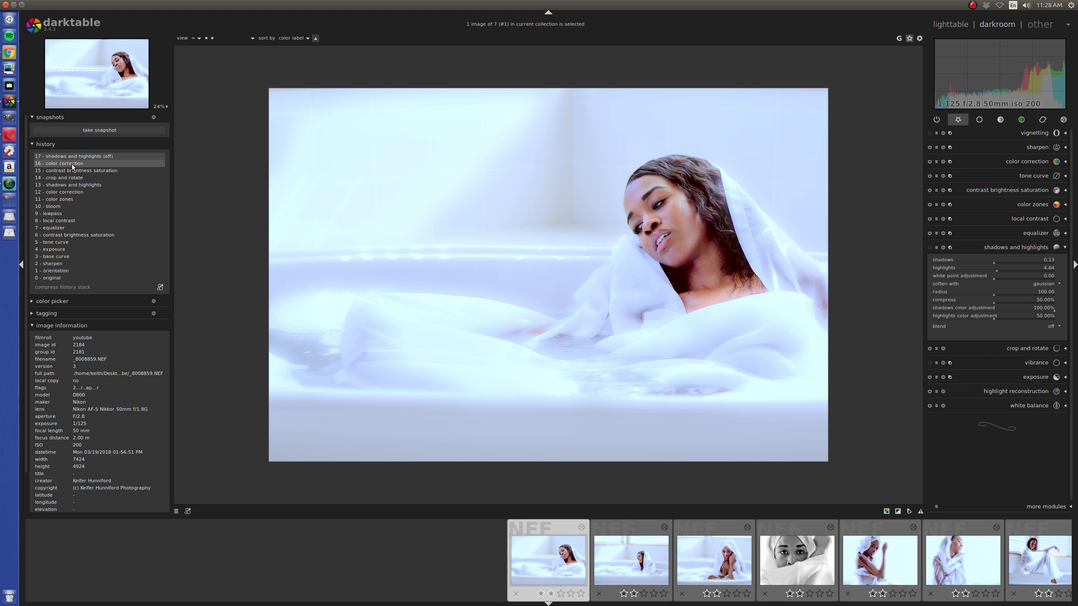
click(57, 286)
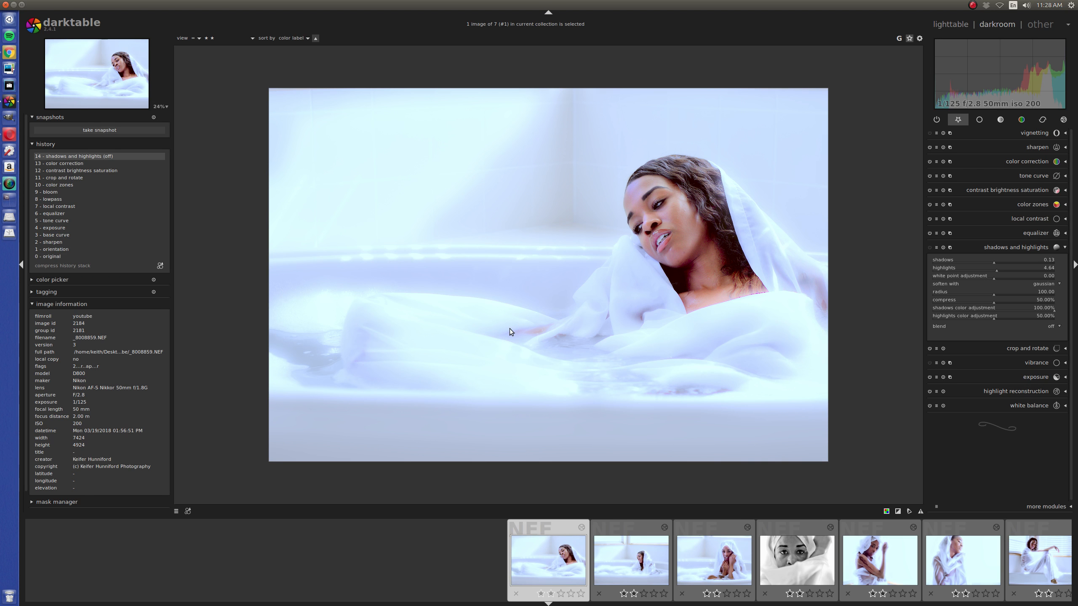
- Switch to the browser's Instagram profile and connect the computer to the aka-24 Wi-Fi network
key(alt+Tab)
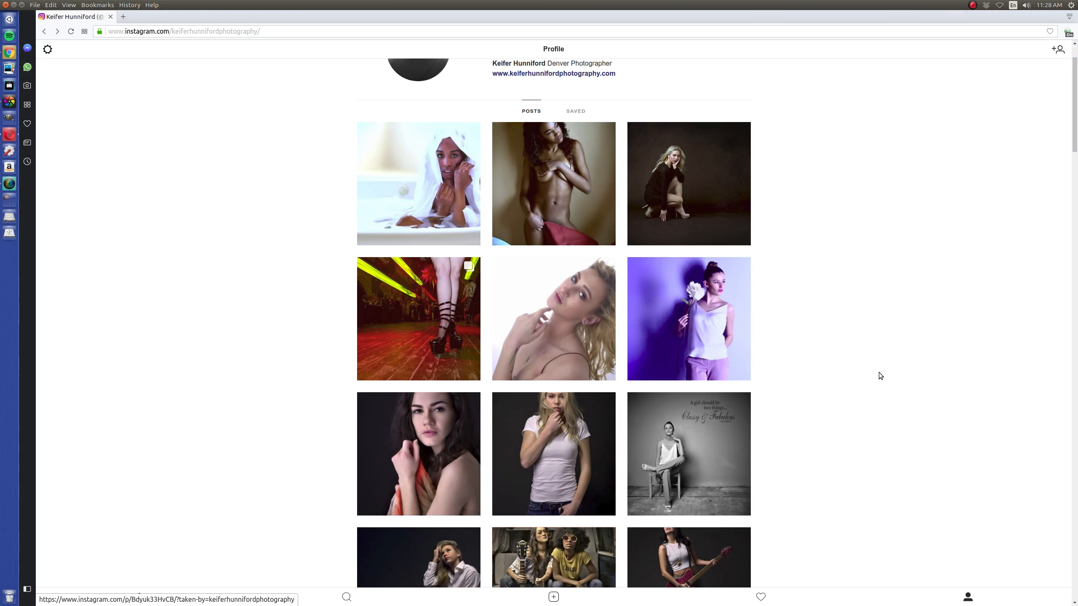
scroll(874, 374, down, 2)
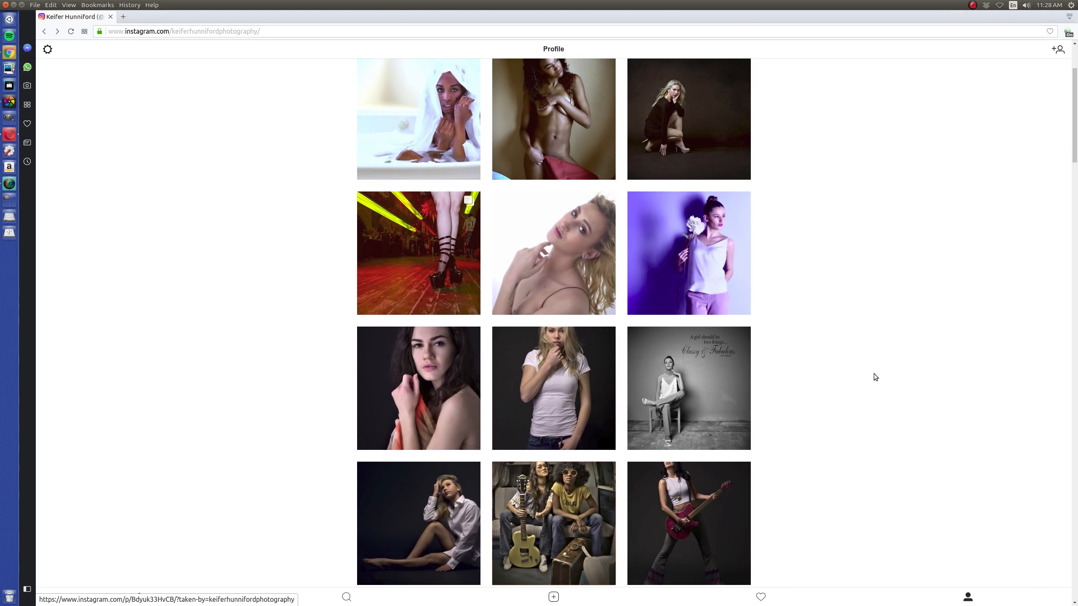
scroll(874, 374, up, 2)
click(1000, 5)
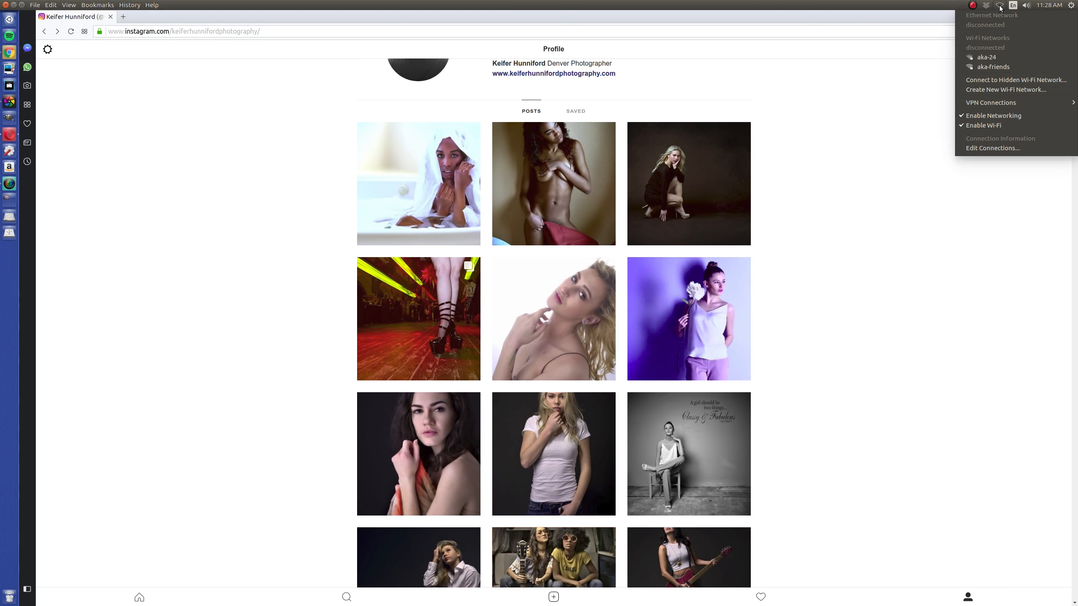
click(993, 59)
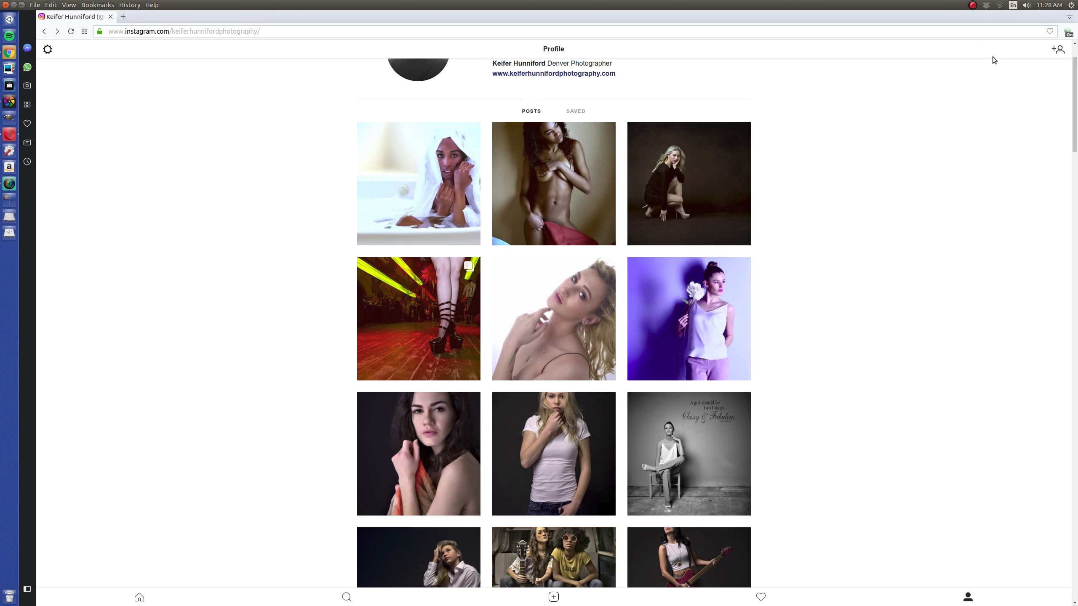
- View the crouching portrait post and the first photos of the Vampires album, and go back to the crouching portrait
click(697, 192)
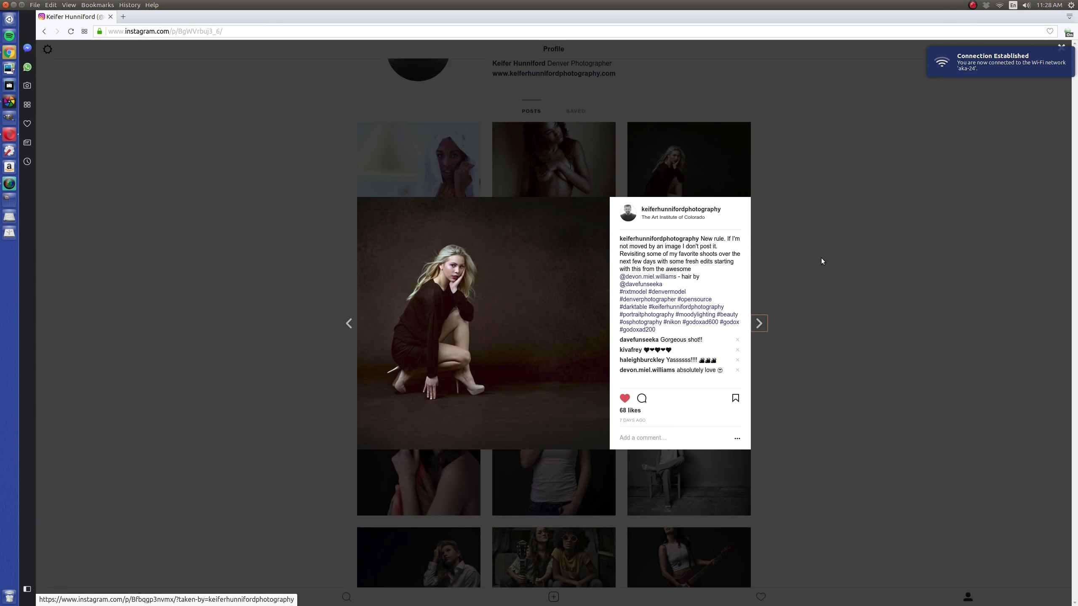
key(Escape)
click(423, 318)
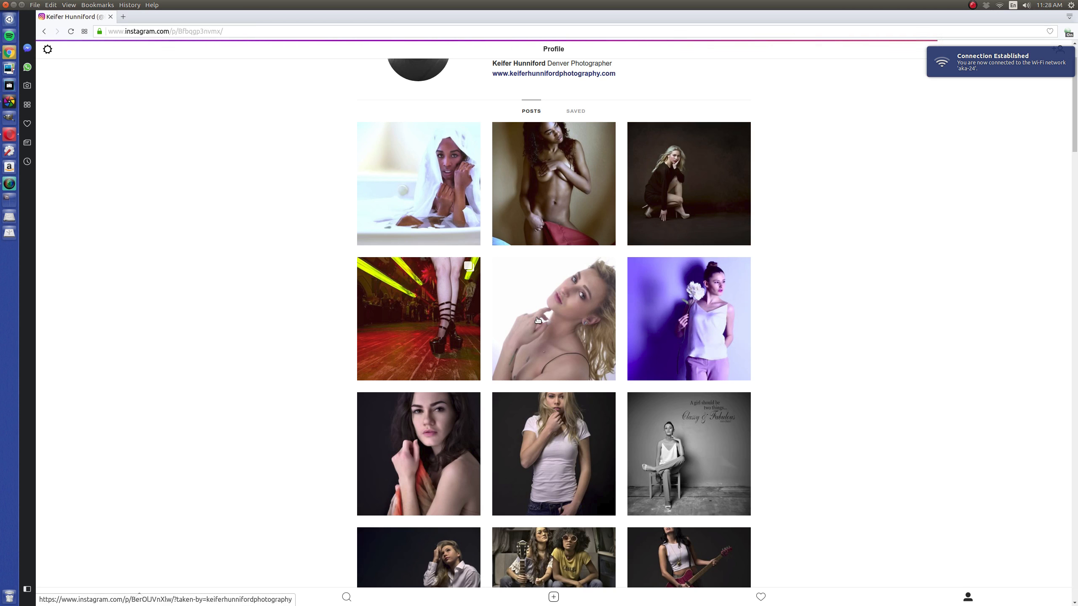
click(599, 324)
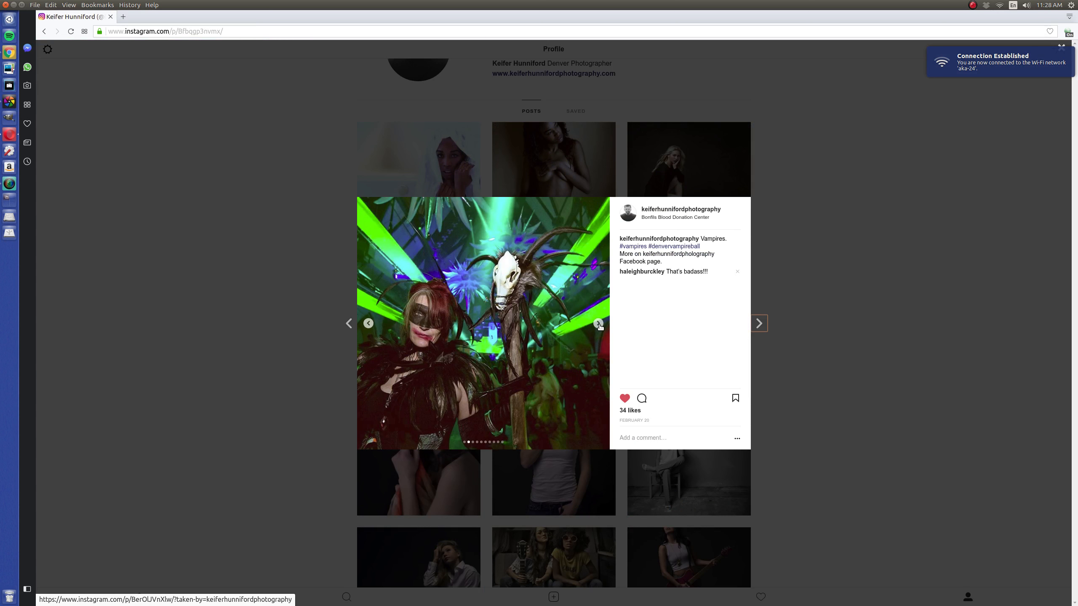
click(598, 324)
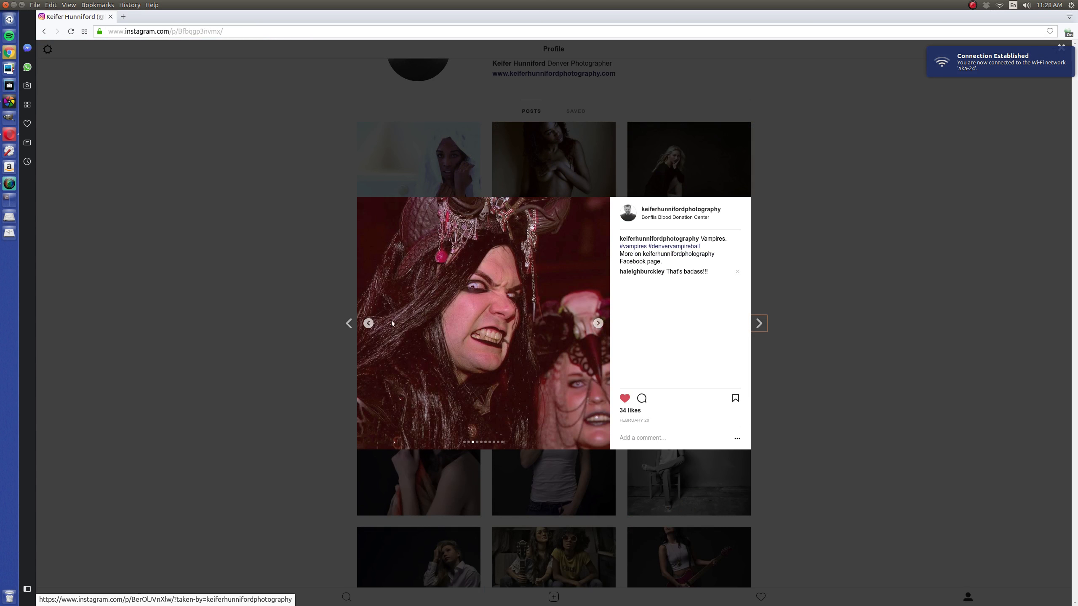
click(349, 324)
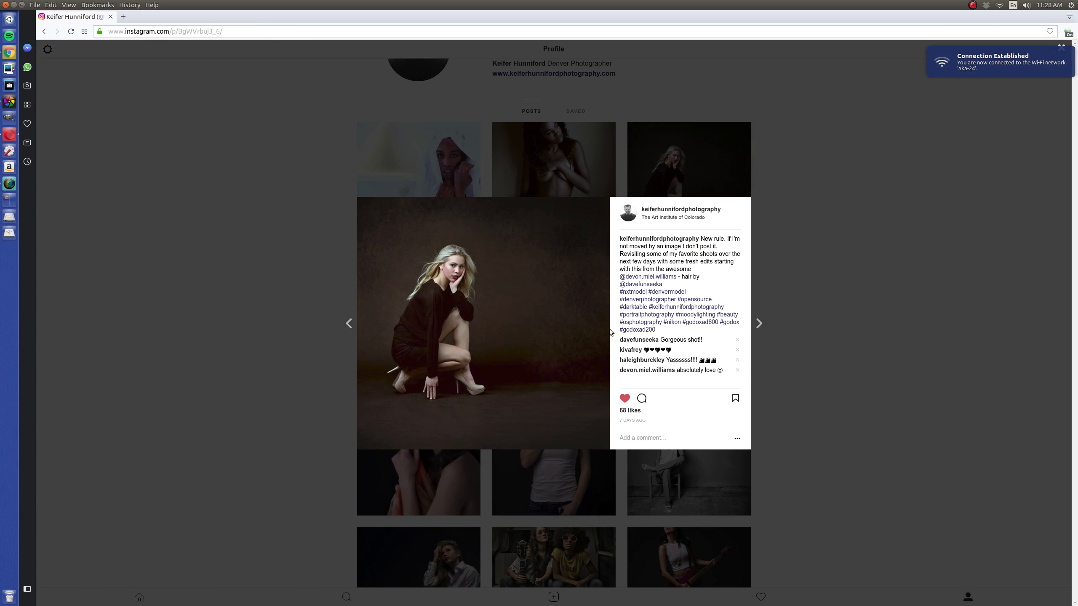
- Go to the Vampires album post, view its photos through to the last one, and close the post
click(758, 325)
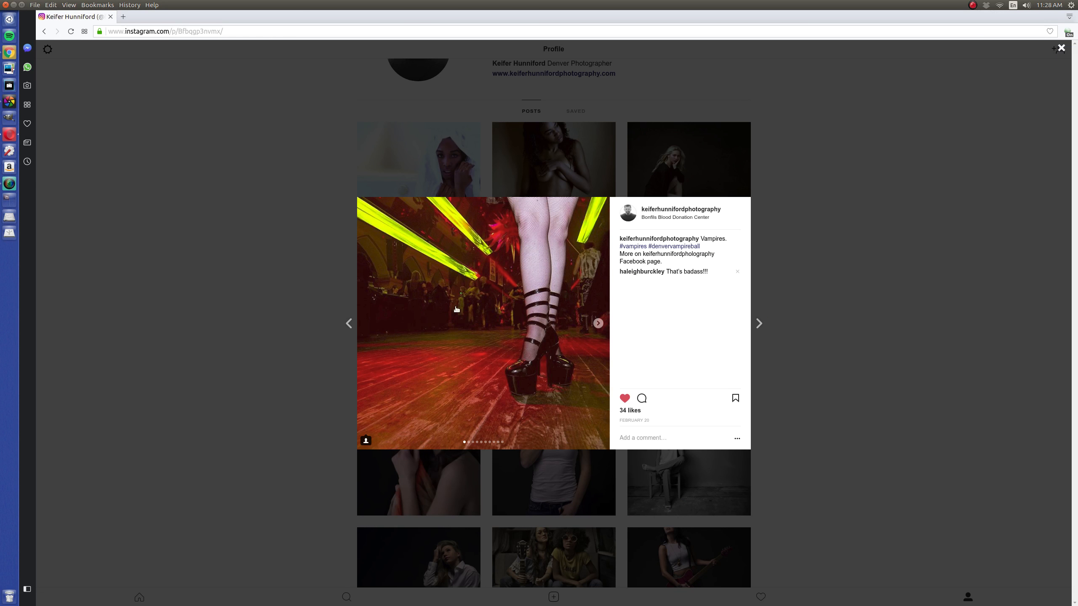
click(559, 319)
click(597, 323)
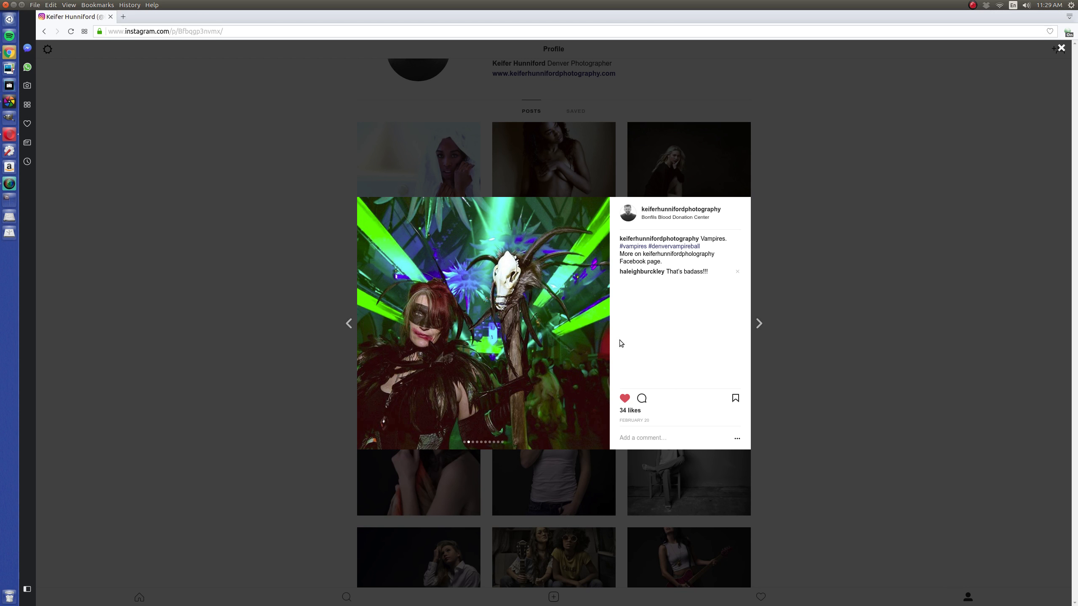
click(598, 324)
click(598, 324)
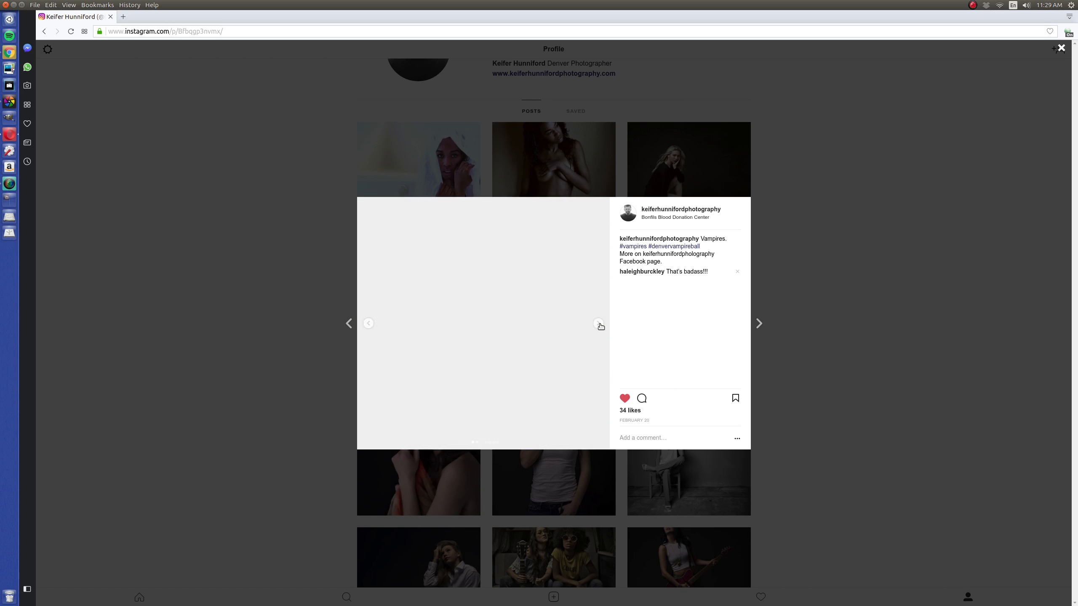
click(599, 323)
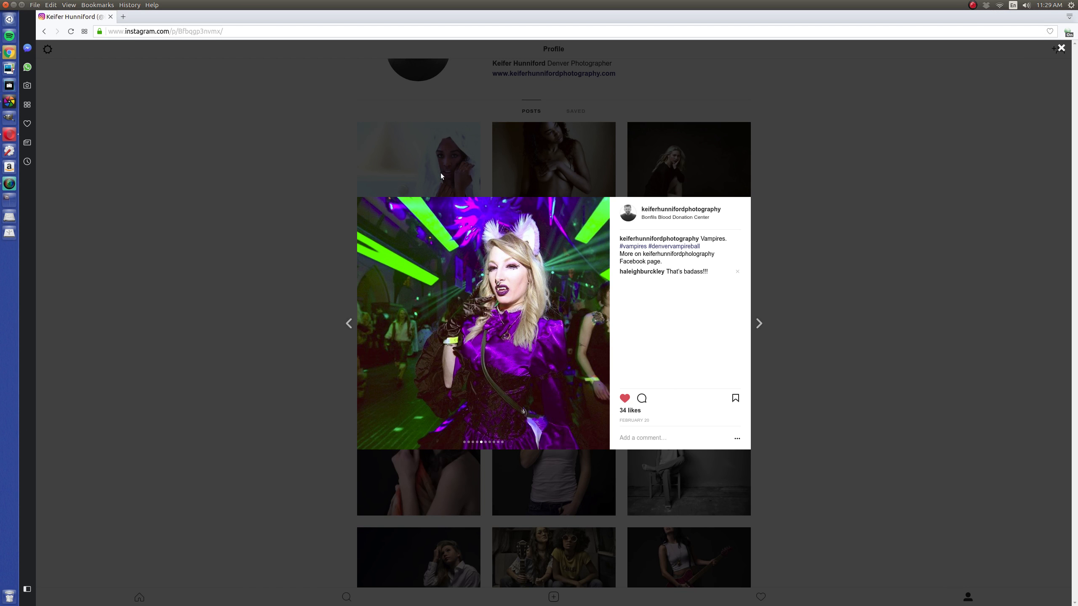
click(598, 324)
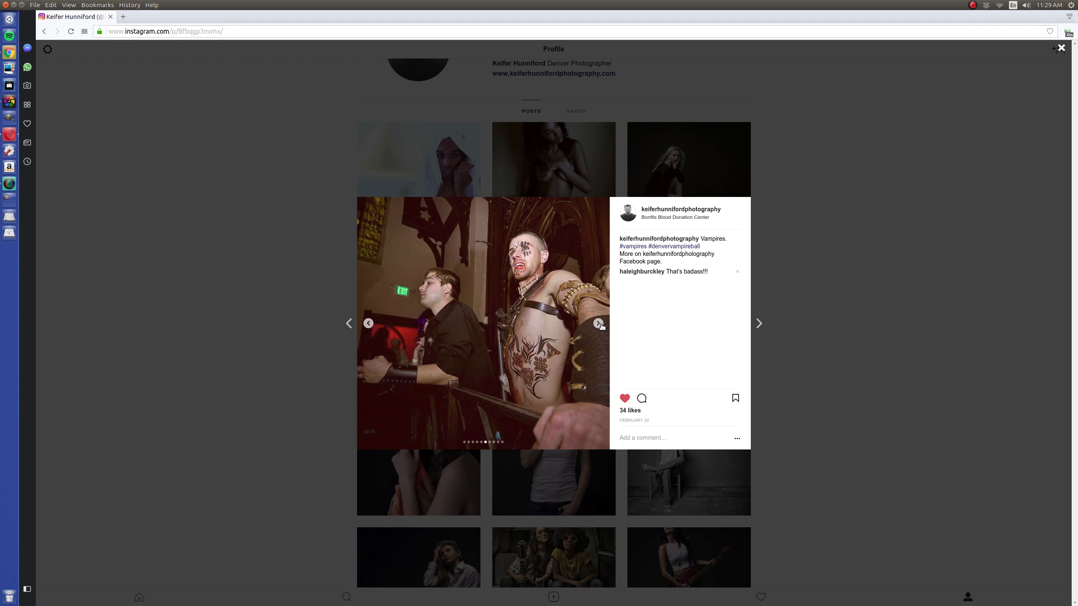
click(599, 324)
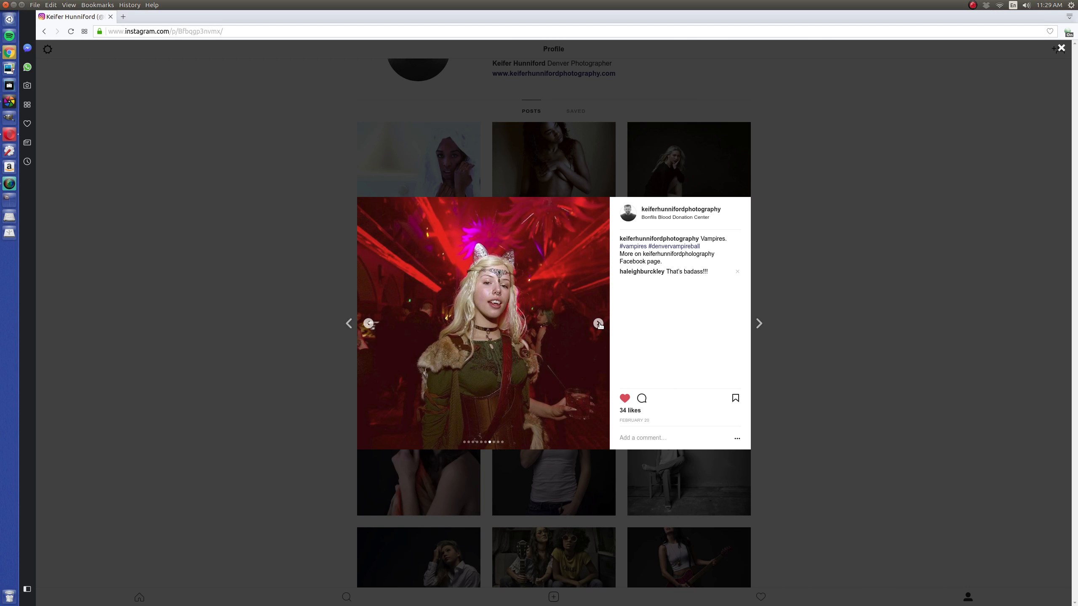
click(598, 324)
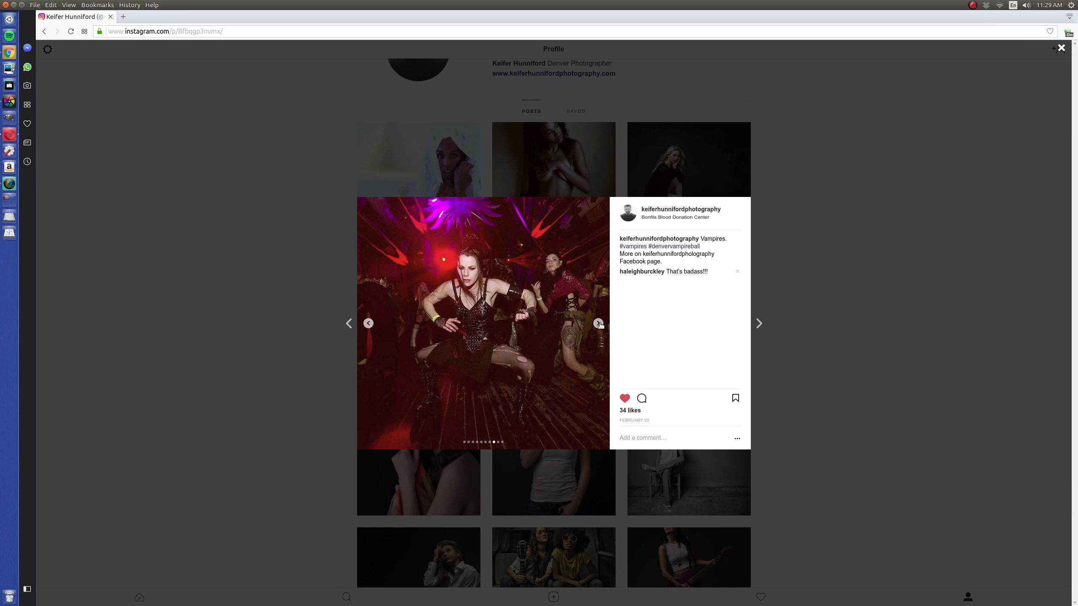
click(599, 324)
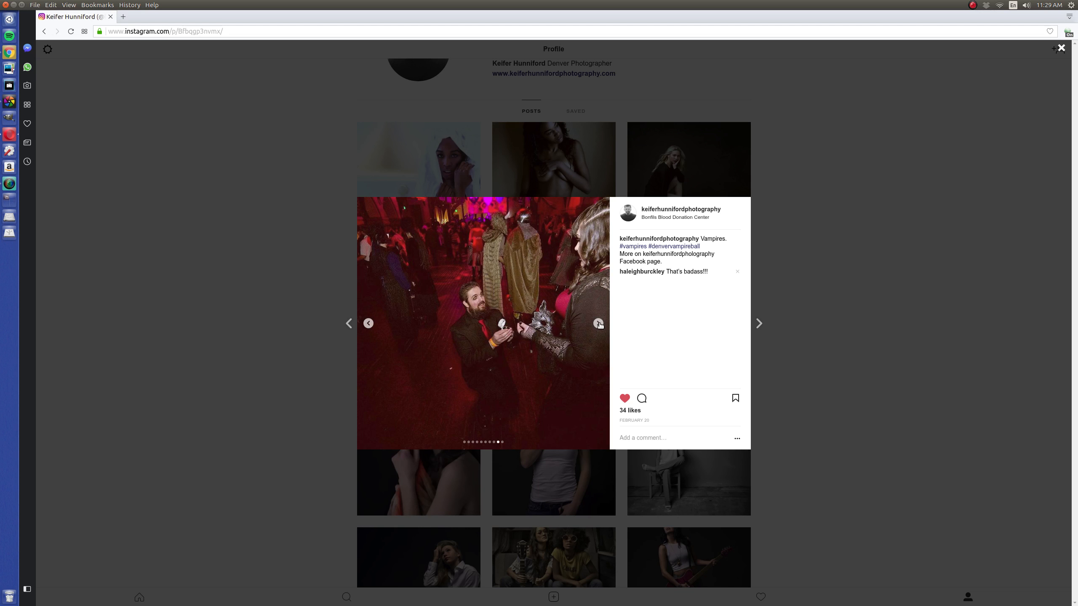
click(599, 324)
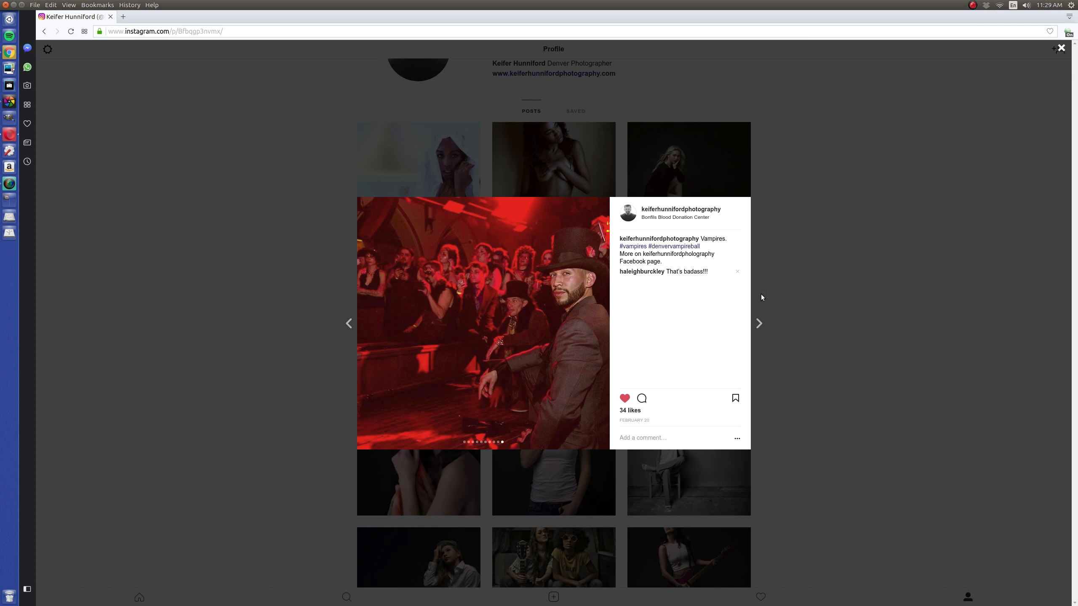
click(803, 287)
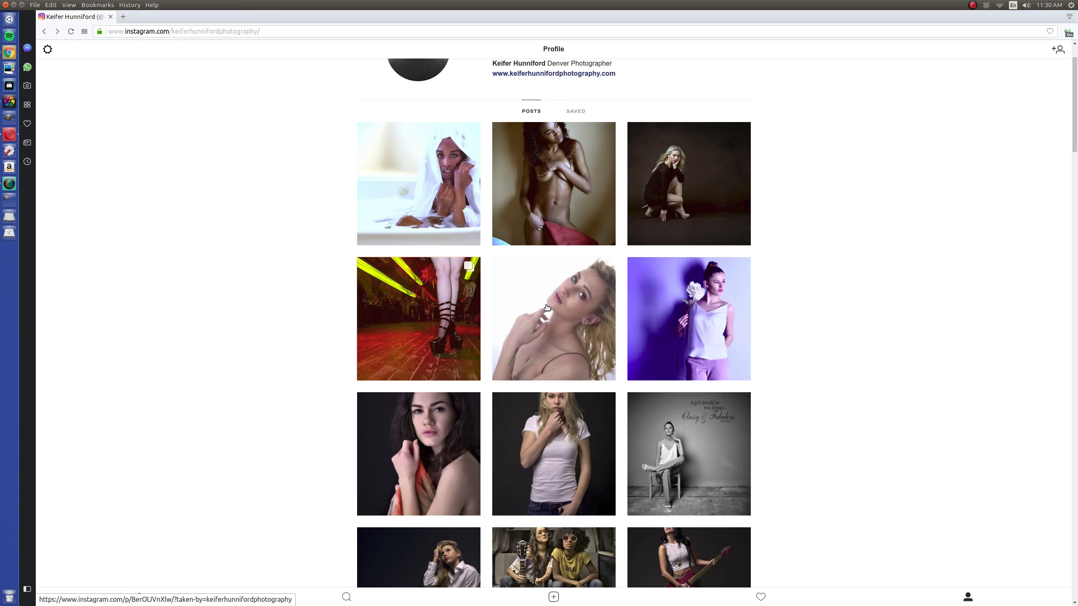
- Look through the older portraits in the profile's post grid and return to the newest posts
scroll(536, 313, down, 3)
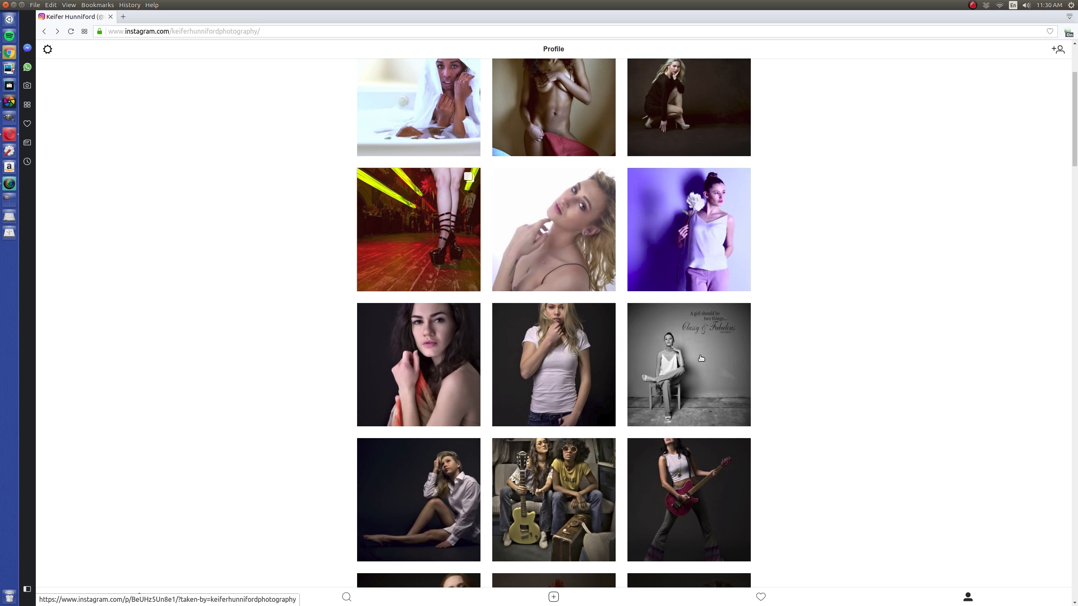
scroll(519, 410, down, 3)
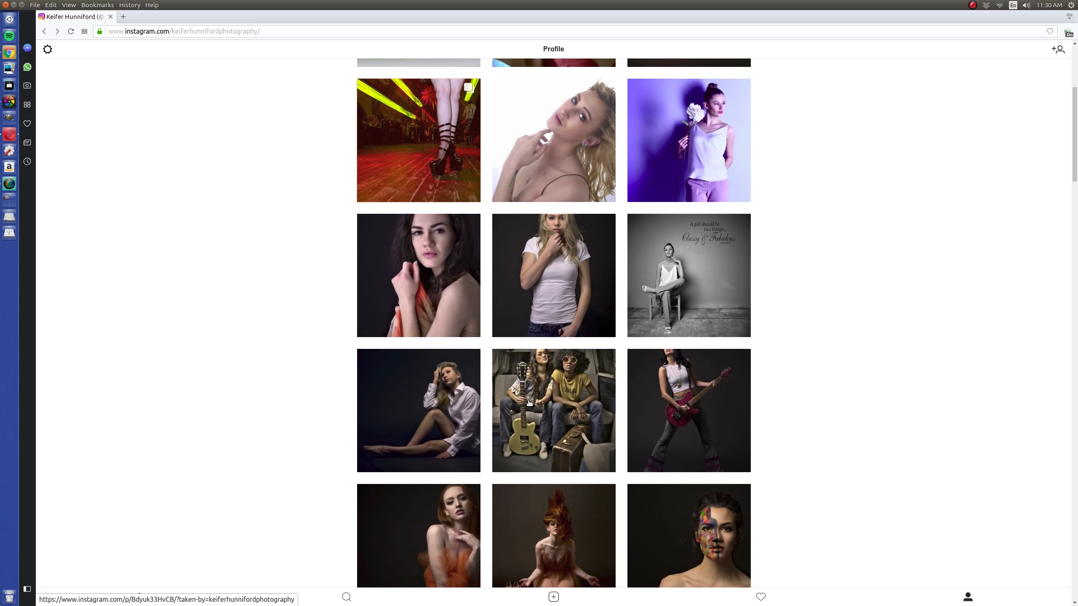
scroll(519, 409, down, 2)
scroll(724, 395, down, 2)
scroll(894, 409, down, 13)
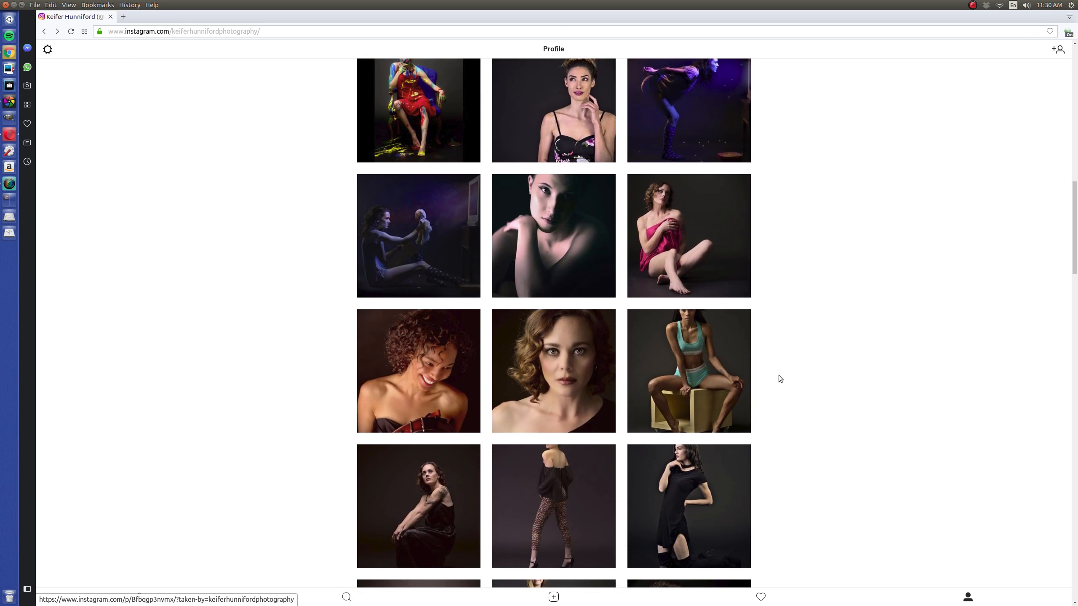
scroll(782, 369, up, 12)
scroll(783, 371, up, 12)
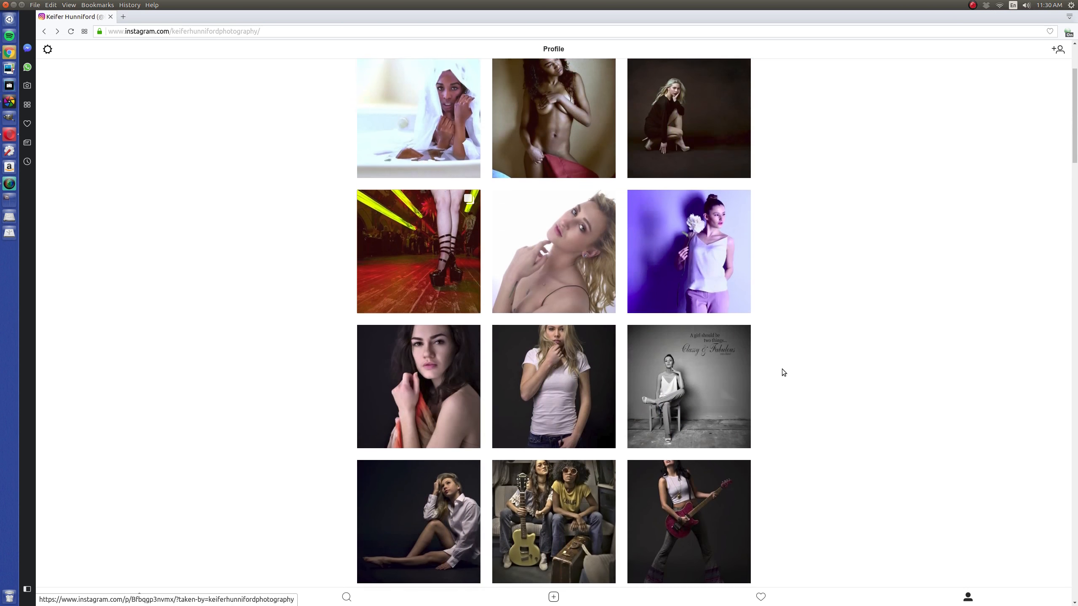